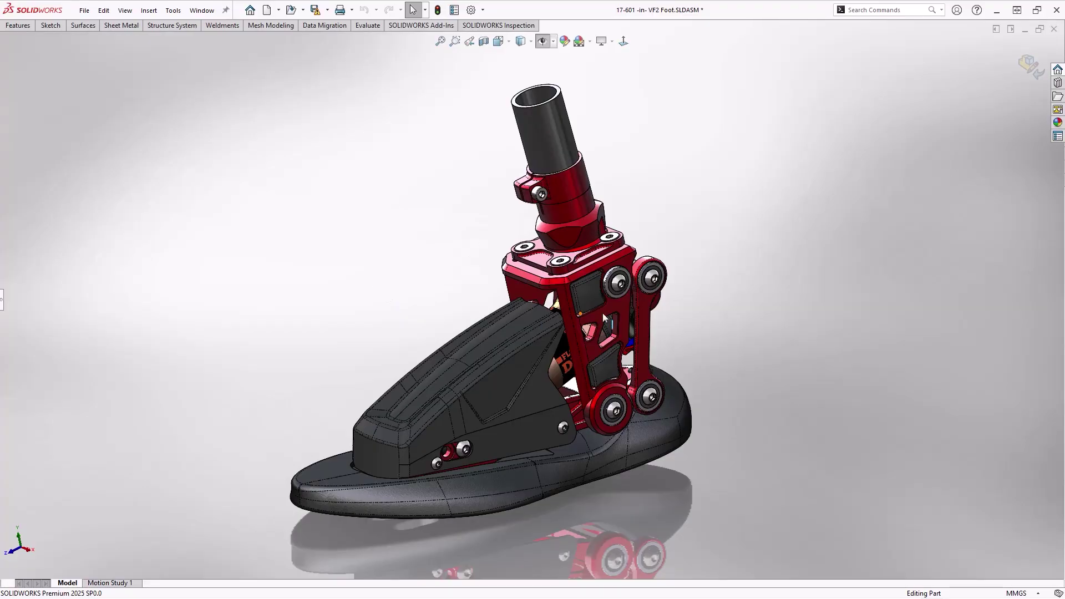
Step: Sketch on the chosen face, then switch the Visualize plant scene to Accurate rendering
click(621, 304)
click(685, 208)
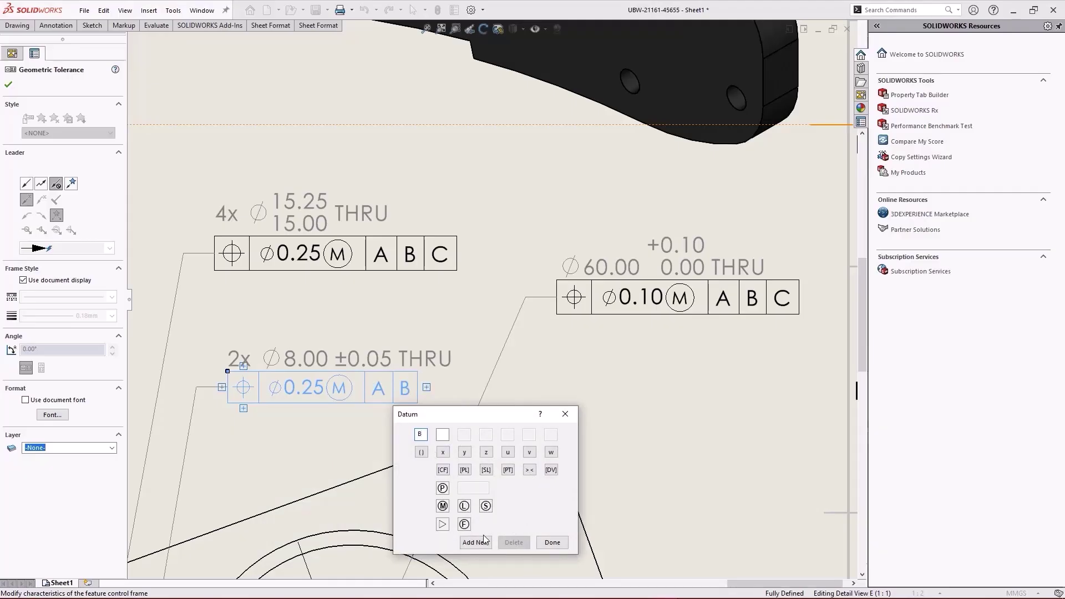
key(Tab)
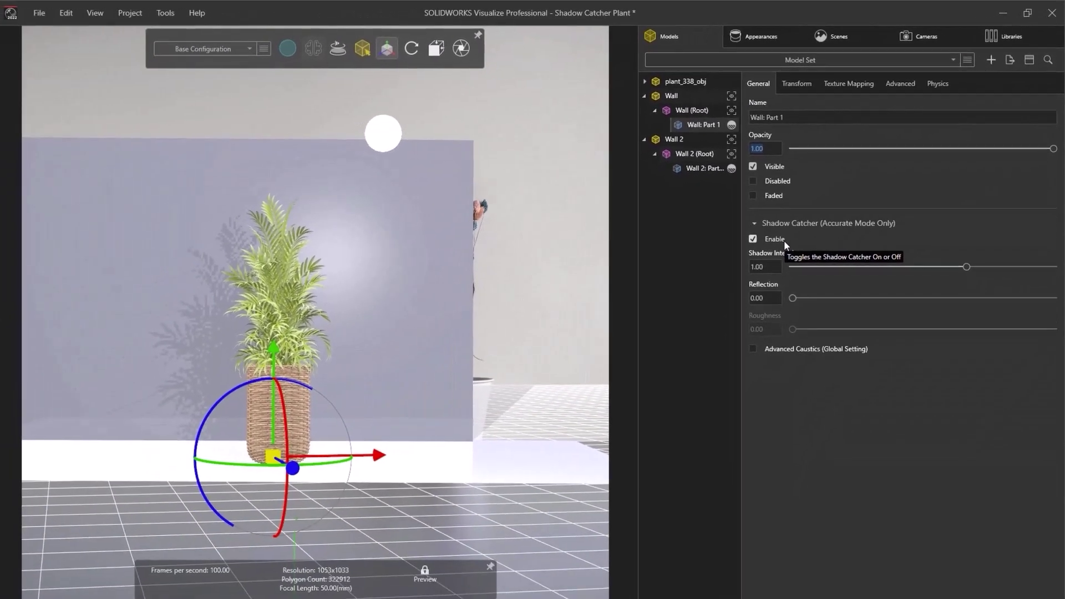
key(p)
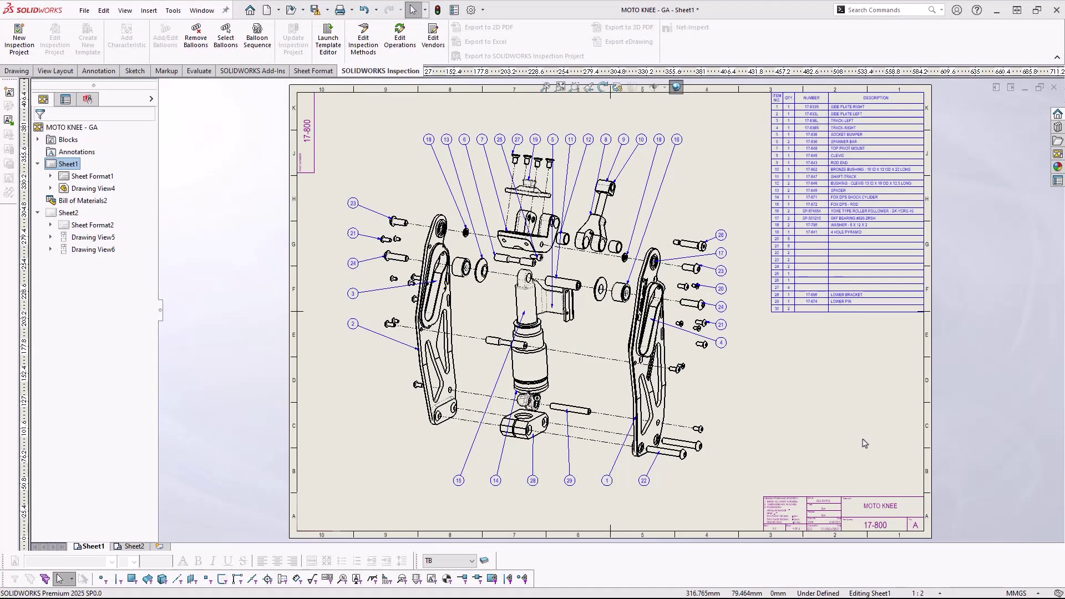
Step: Zoom into the bill of materials table, select it, and open Document Properties options
key(ctrl+shift+z)
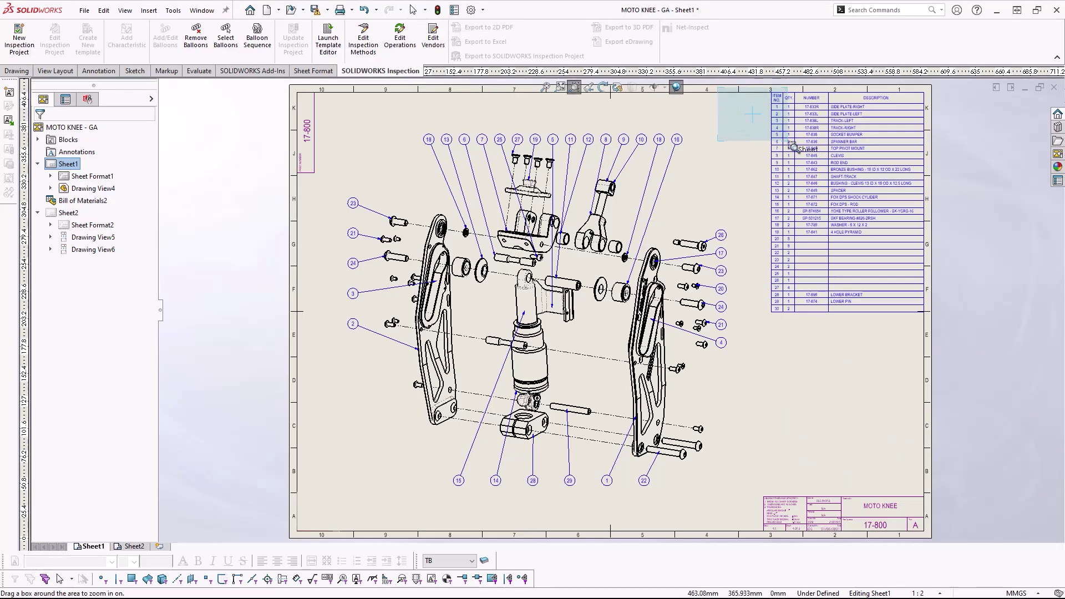
drag(793, 147, 969, 342)
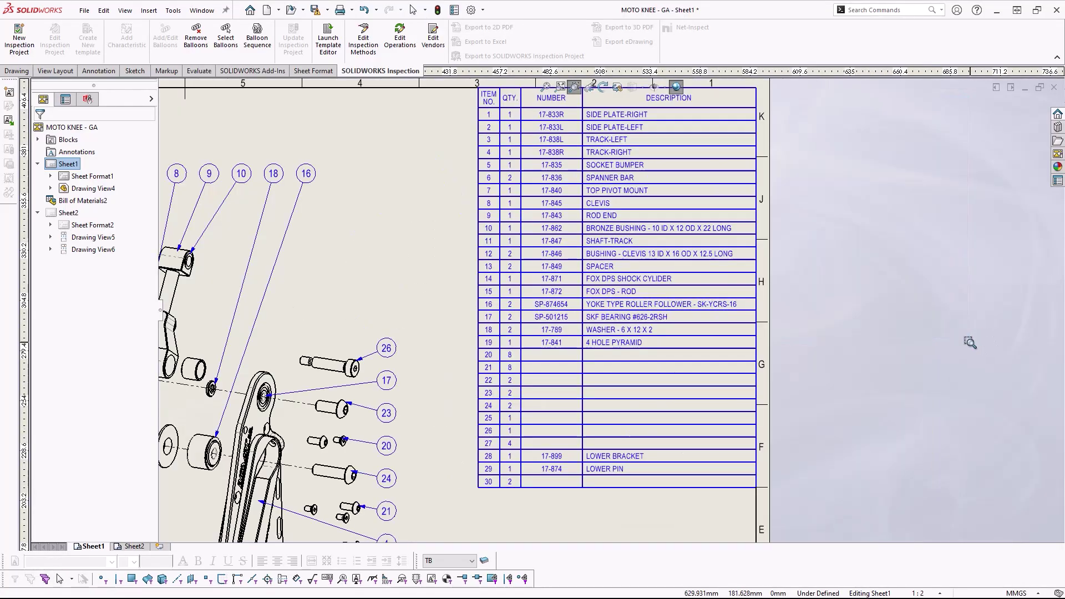
click(622, 91)
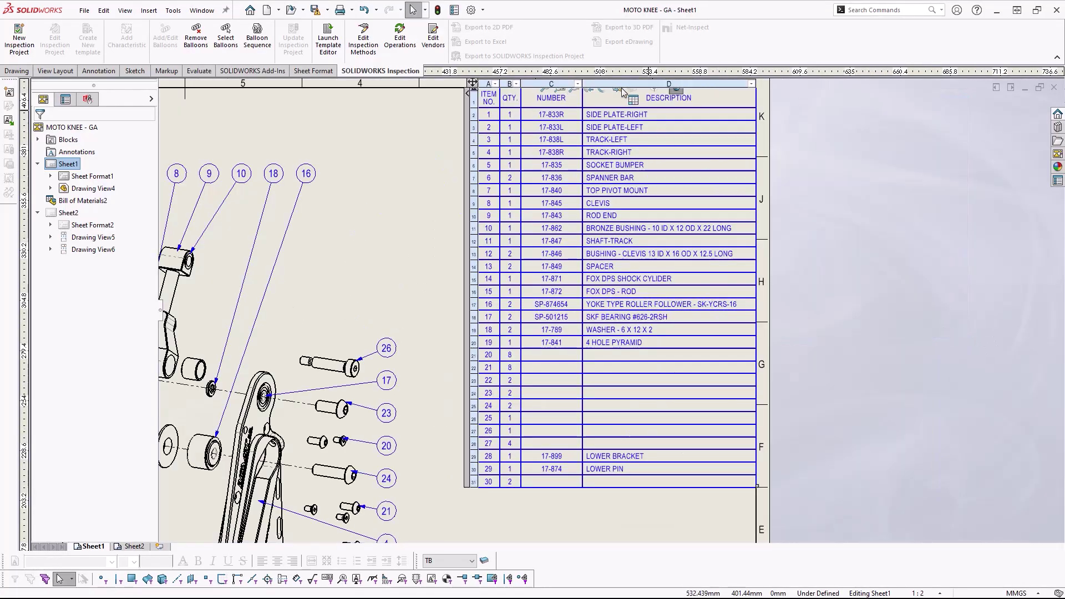
click(491, 25)
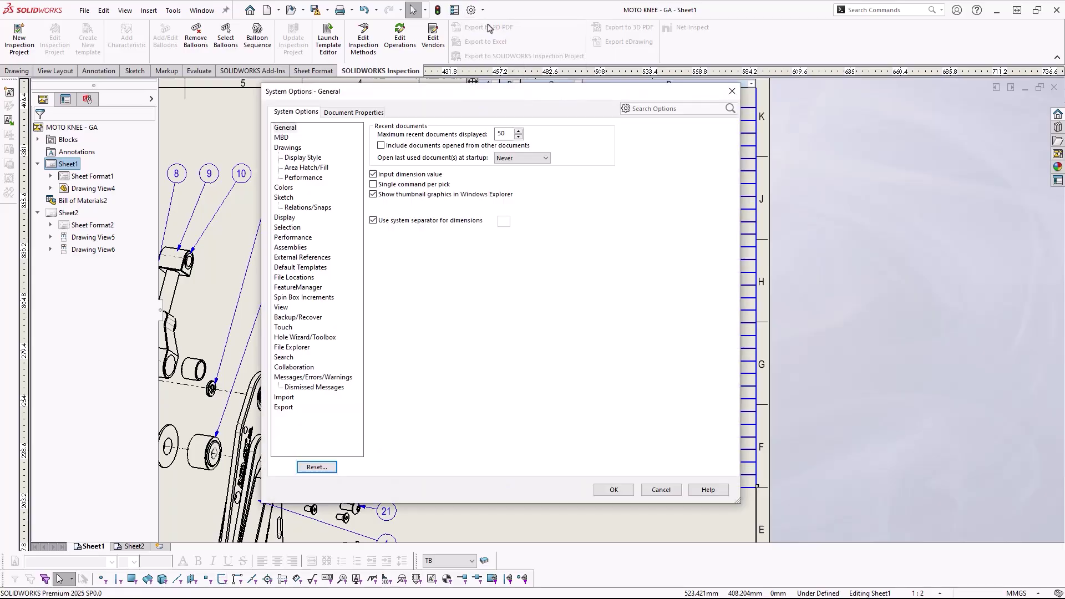
click(354, 118)
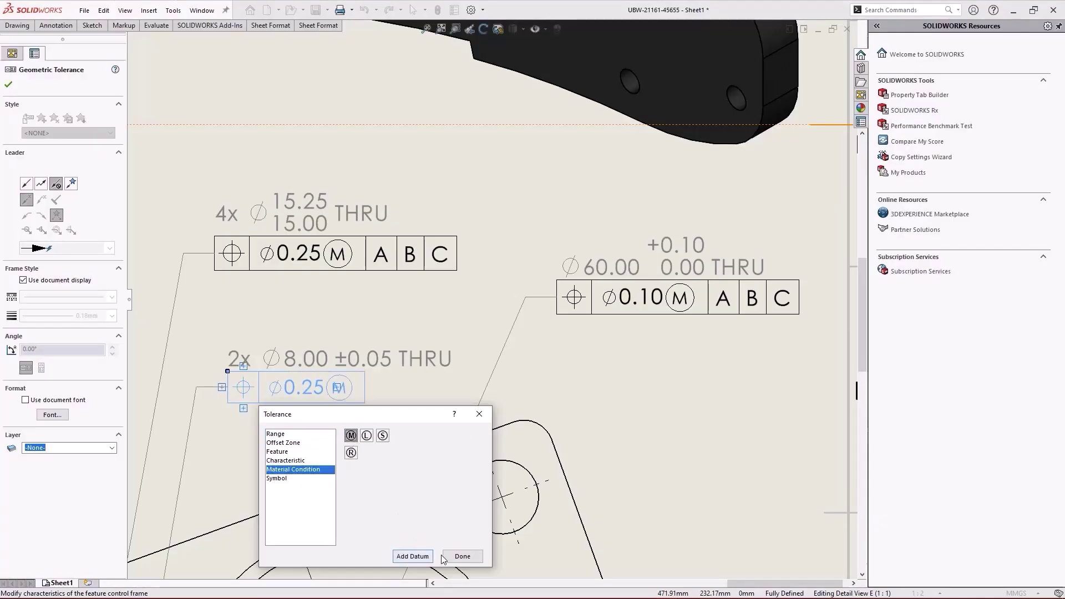
Step: Add datum references A, B and C to the Ø0.25 MMC tolerance frame
click(425, 558)
click(458, 544)
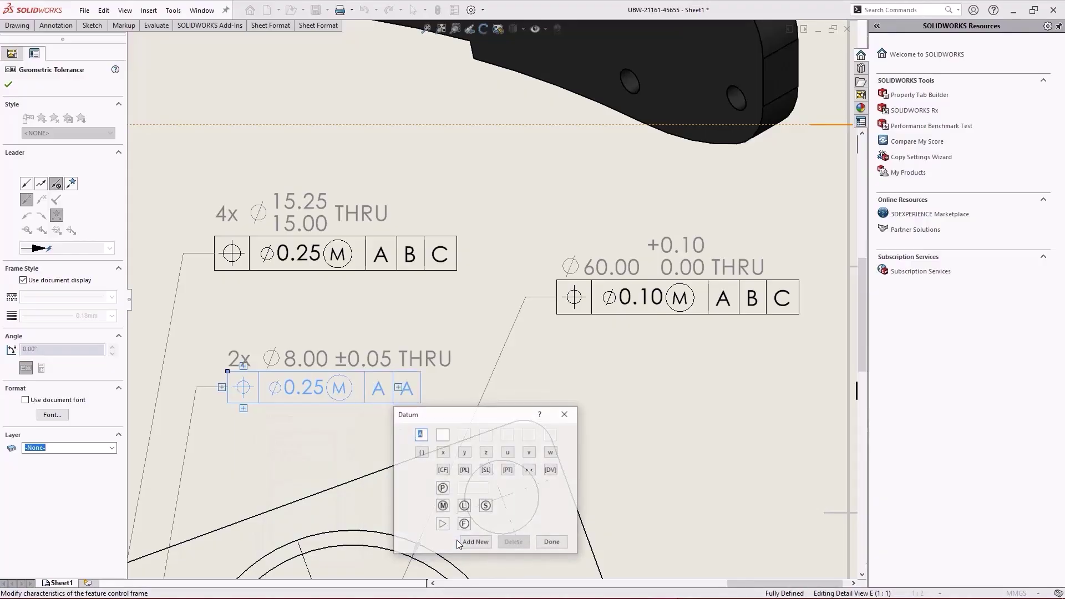
text(B)
click(480, 542)
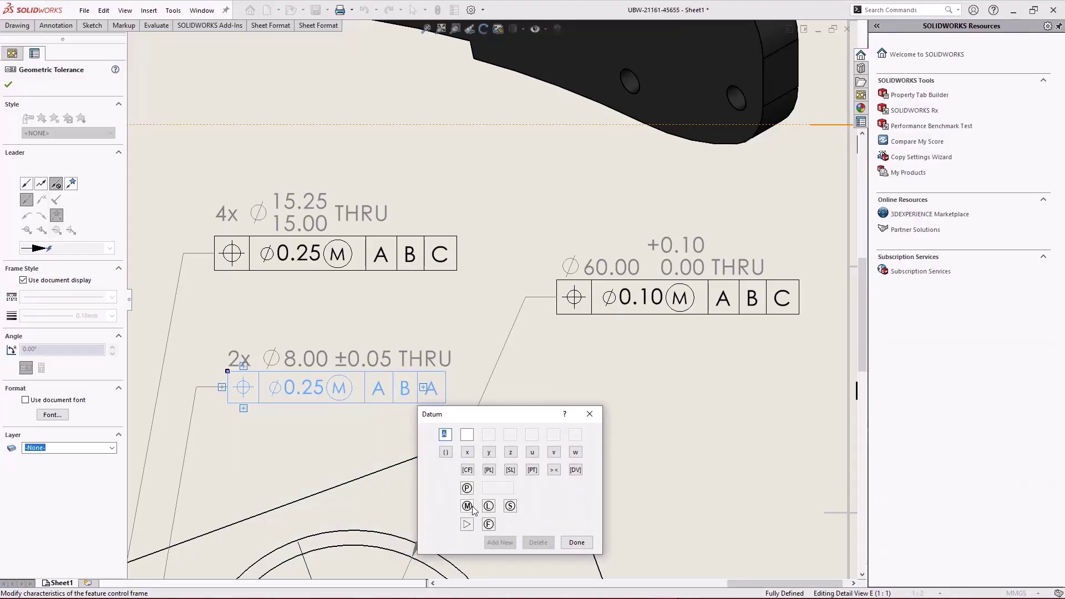
text(C)
click(571, 543)
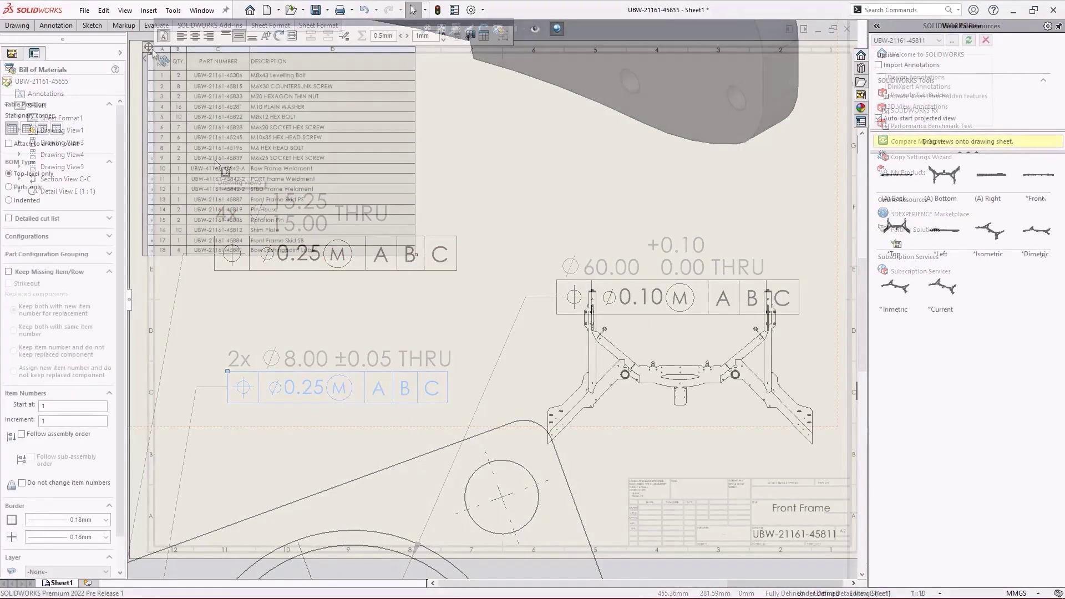
Step: Try Parts only and Indented BOM types, each with Detailed cut list enabled
click(9, 219)
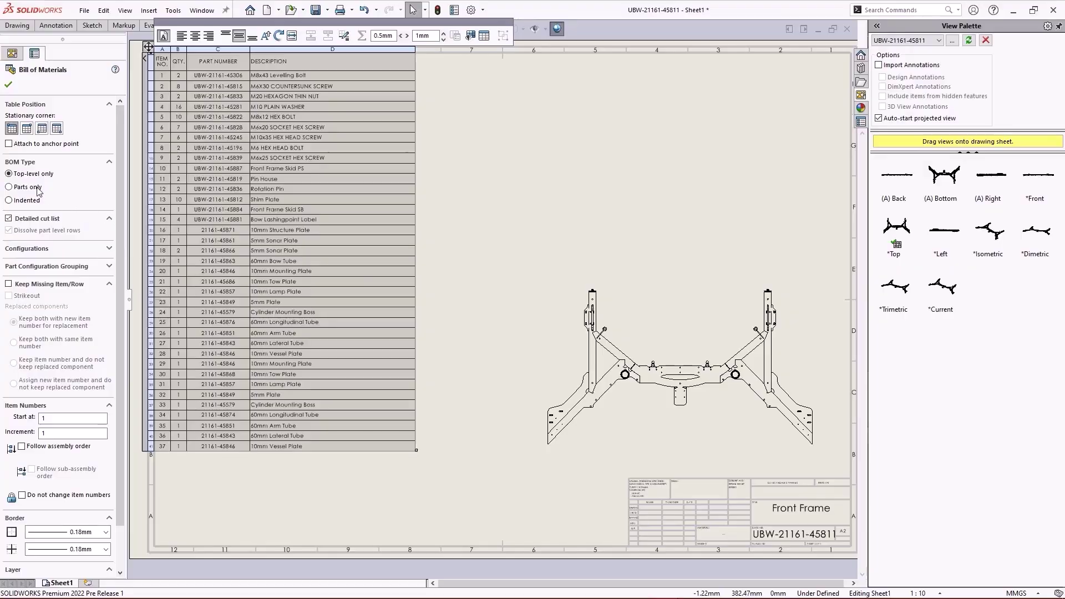
click(10, 187)
click(35, 219)
click(9, 199)
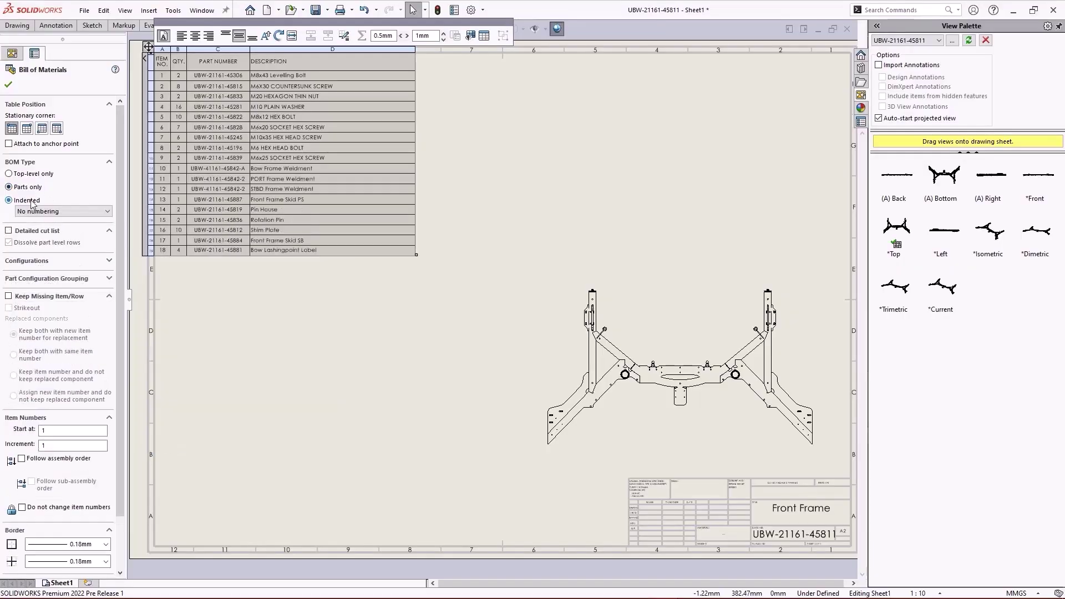
click(31, 232)
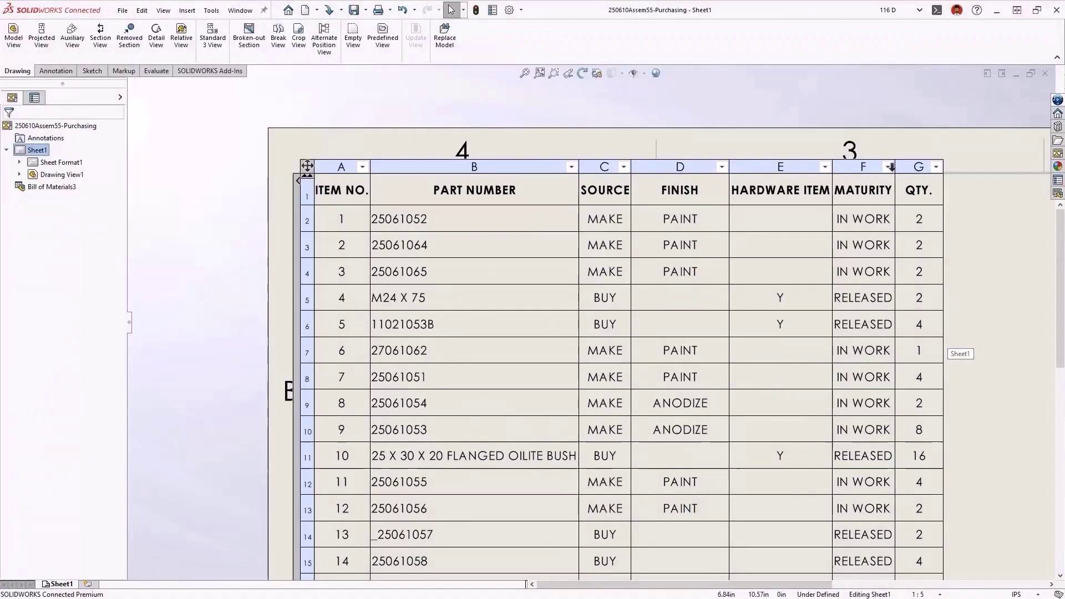
Step: Filter the Maturity column to keep only IN WORK rows, unchecking RELEASED
click(890, 168)
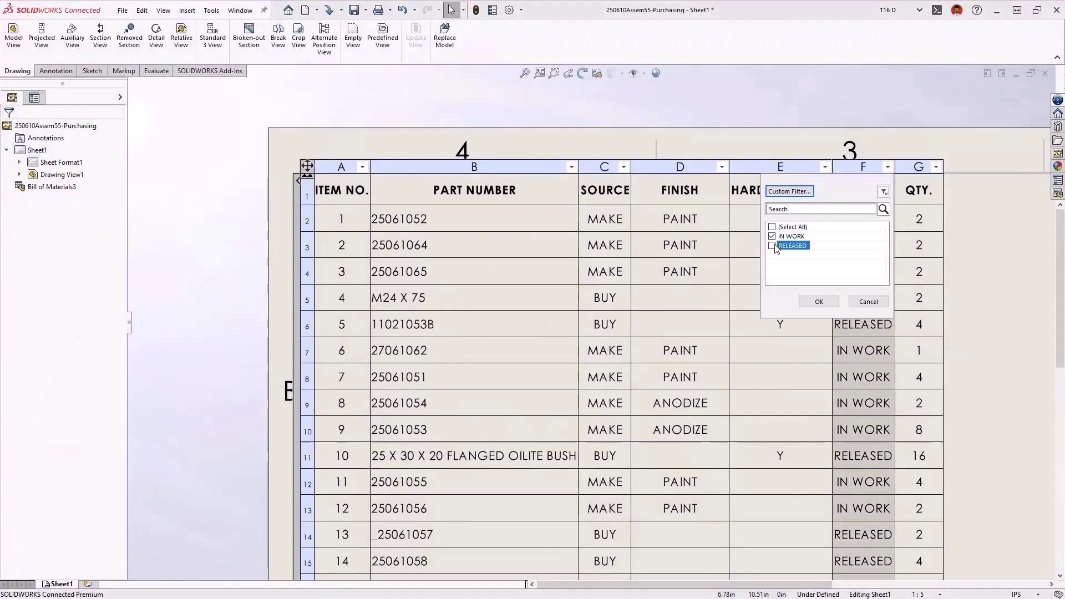
click(806, 297)
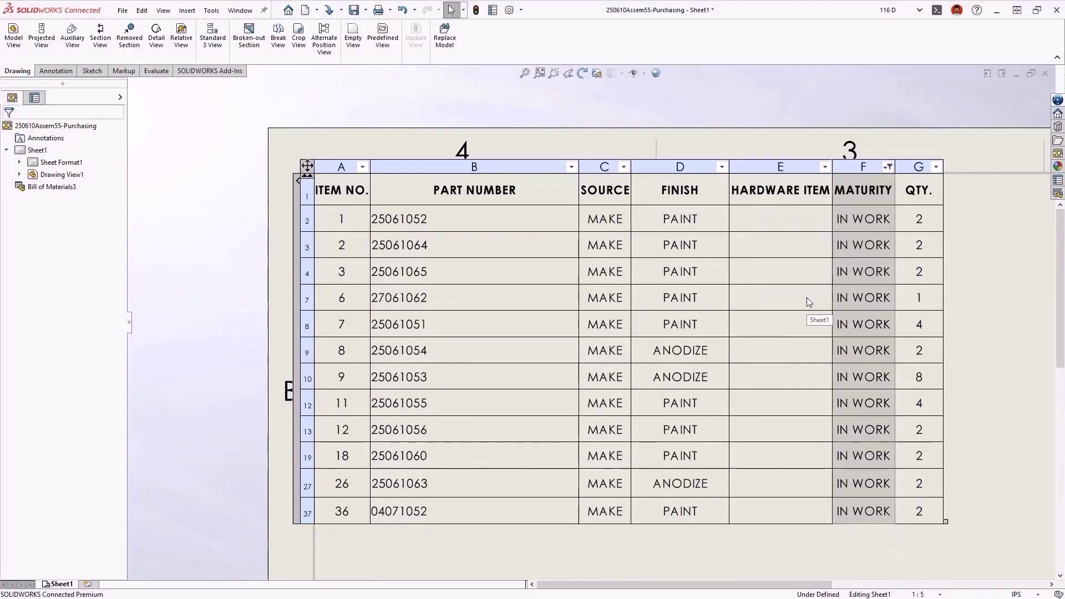
click(886, 167)
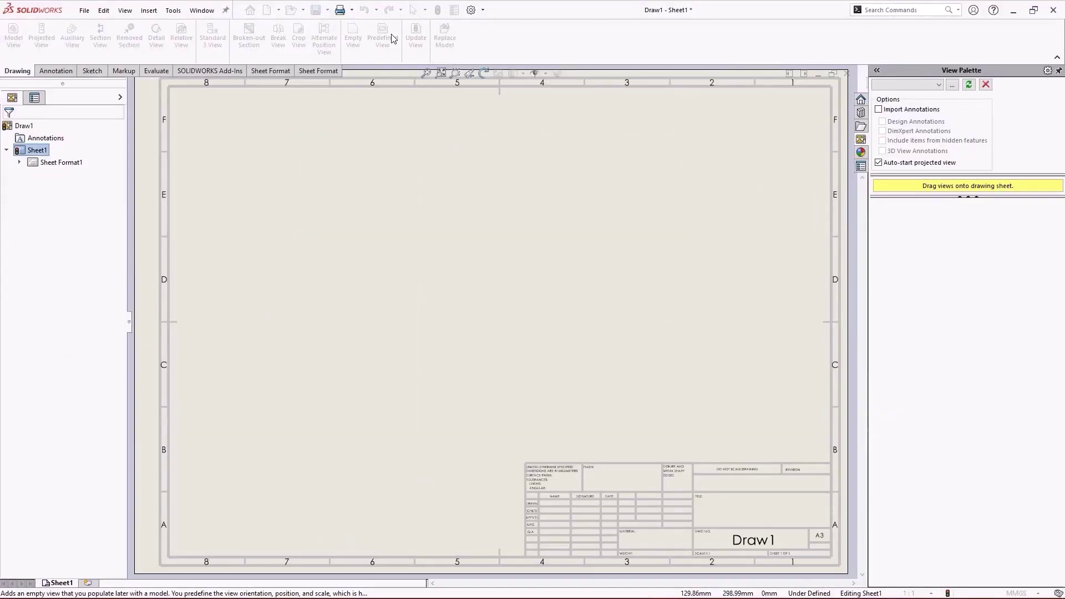
Step: Place an empty view set to Flat pattern and open its Hide/Show Items options
click(487, 322)
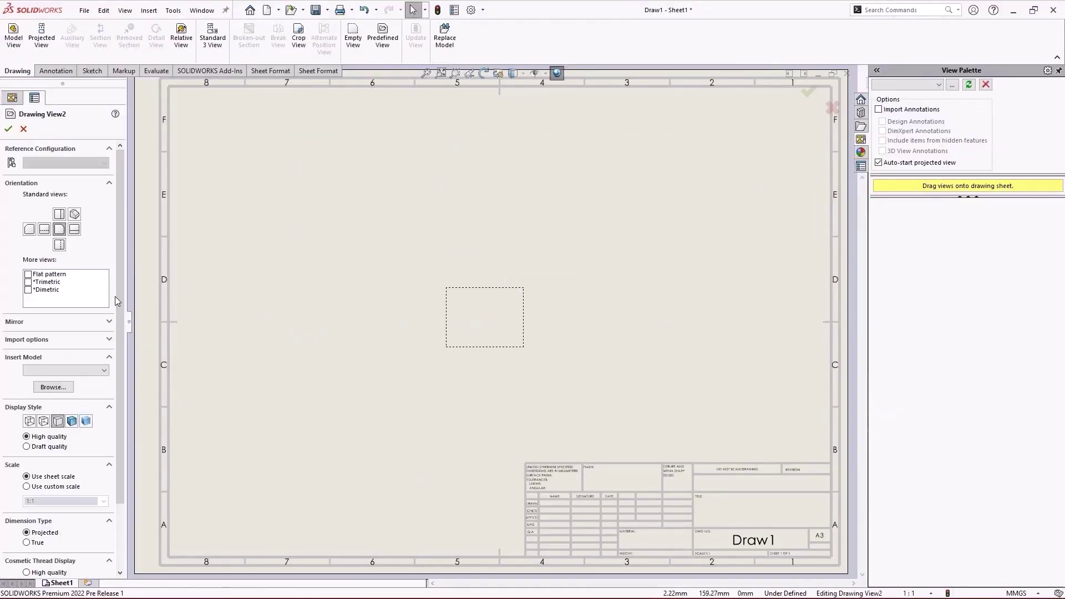
click(27, 278)
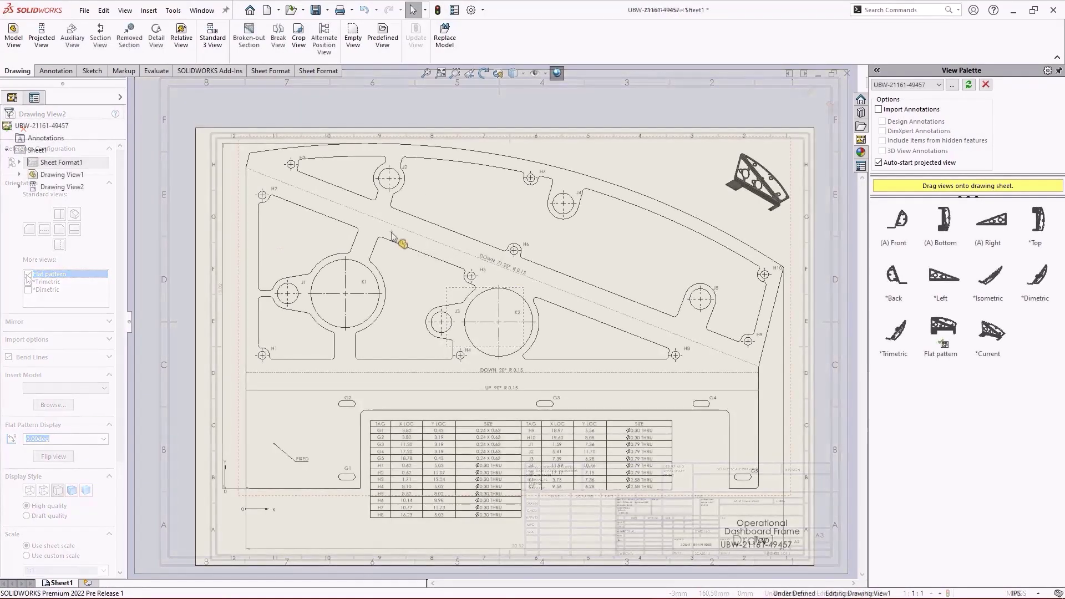
click(408, 253)
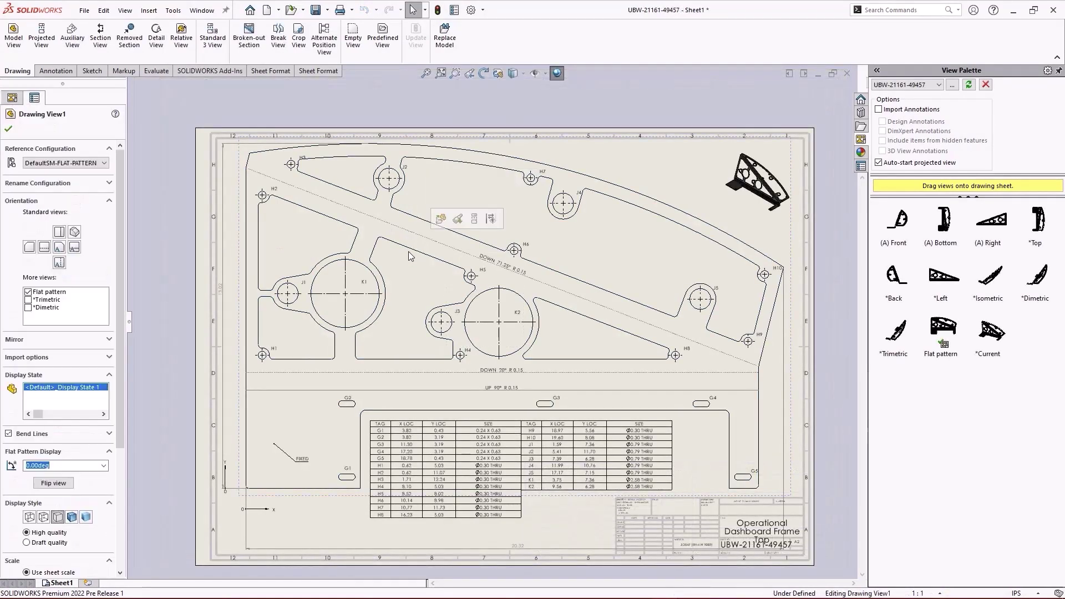
click(545, 76)
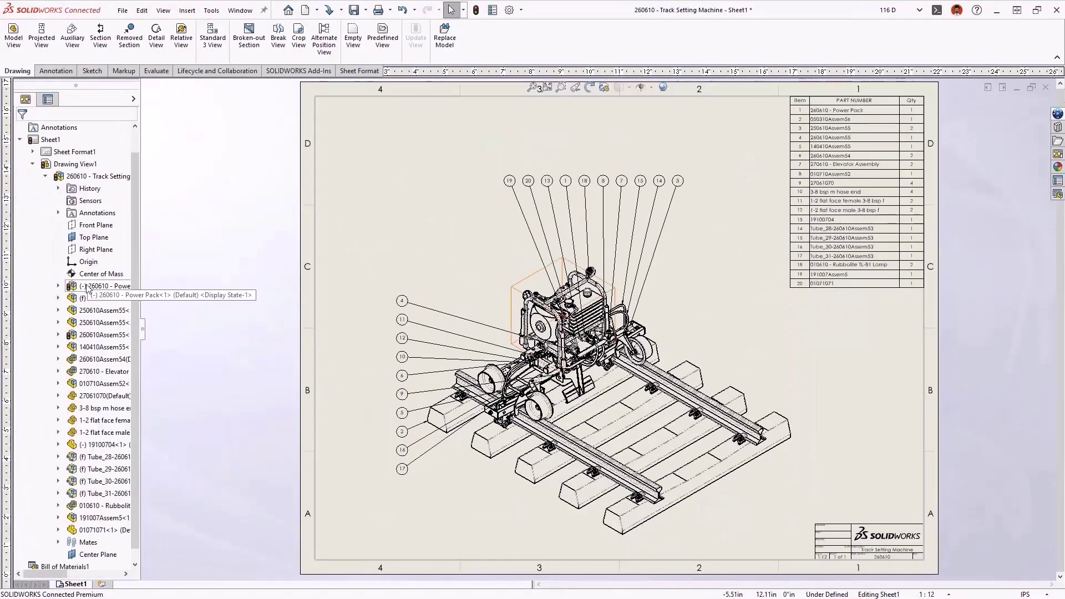
right_click(87, 286)
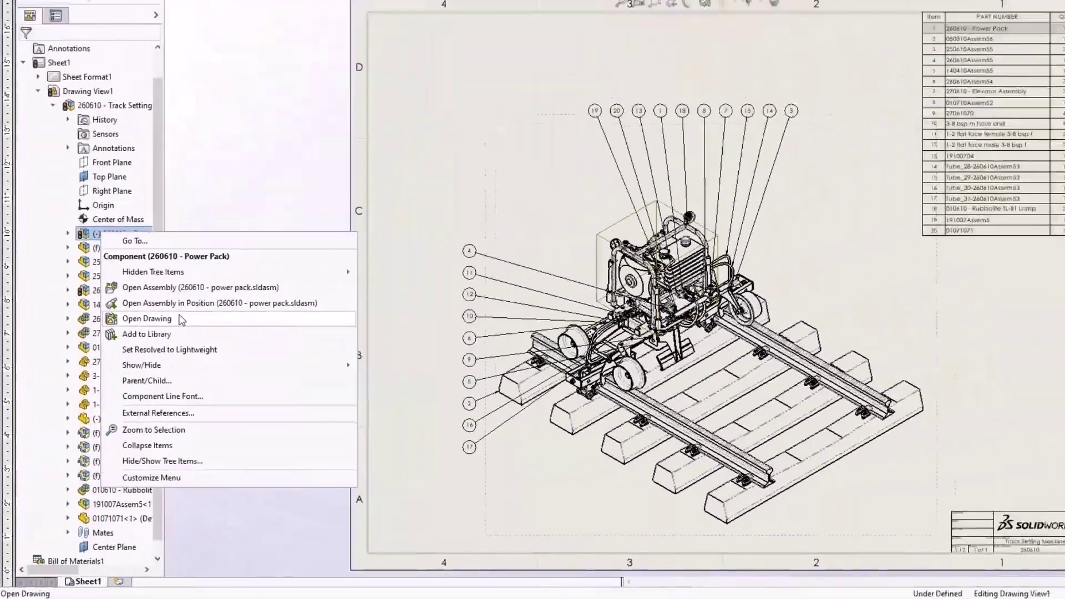
Step: Open the Power Pack and Power Pack Frame drawings, then open the assembly in position
click(223, 249)
right_click(300, 145)
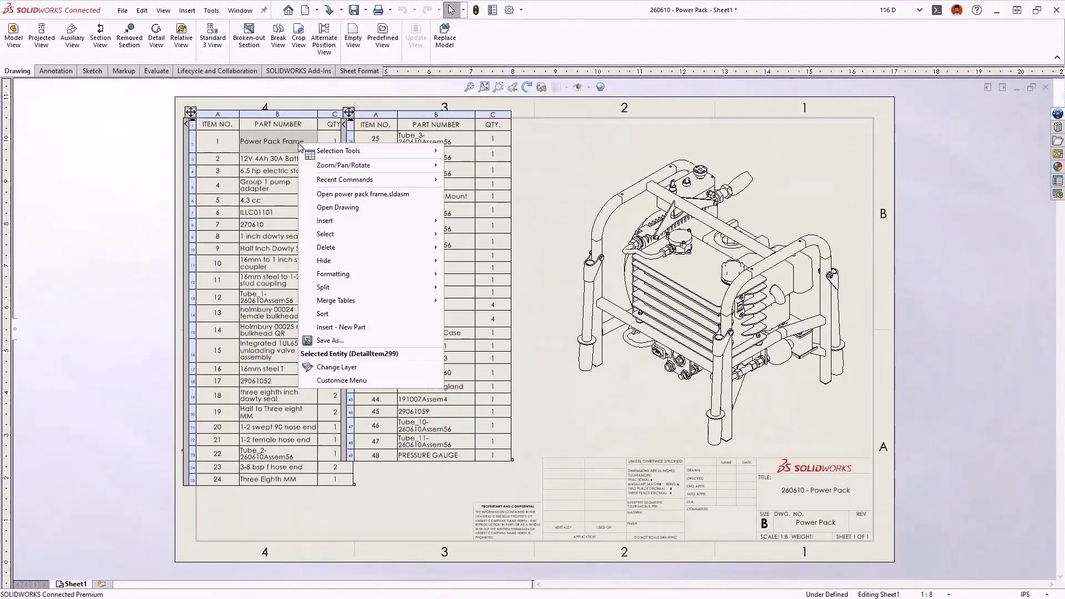
click(308, 208)
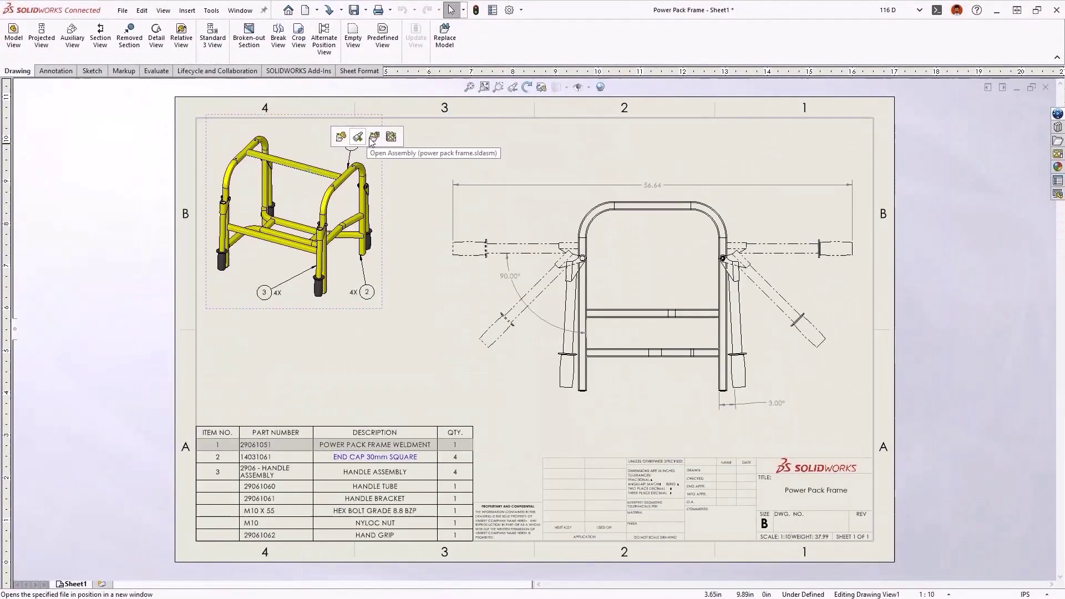
click(392, 138)
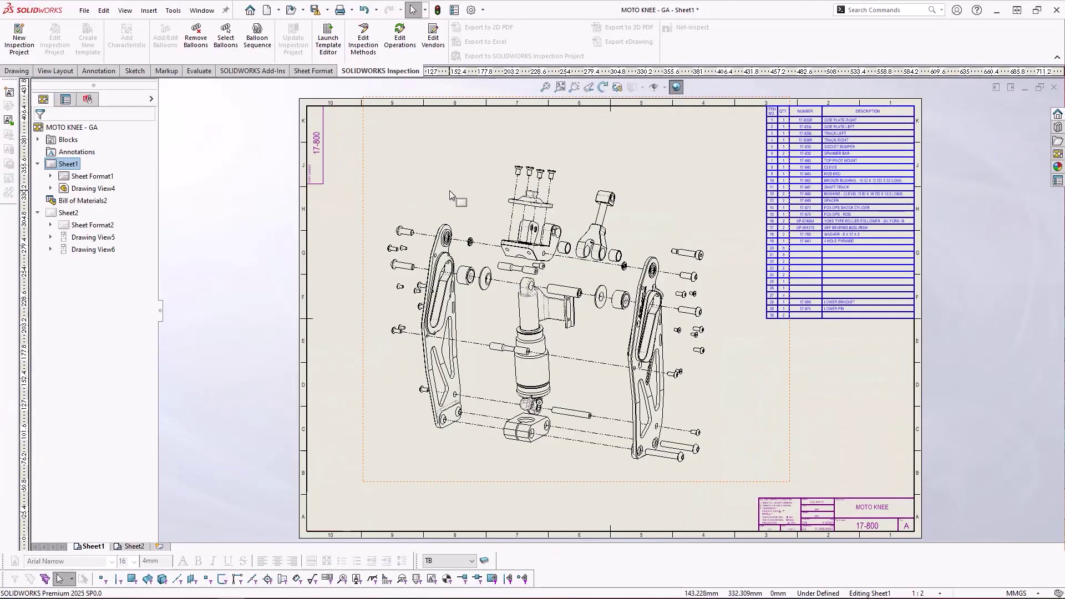
Step: Auto Balloon the exploded MOTO KNEE view with quantities shown beside the balloons
click(484, 124)
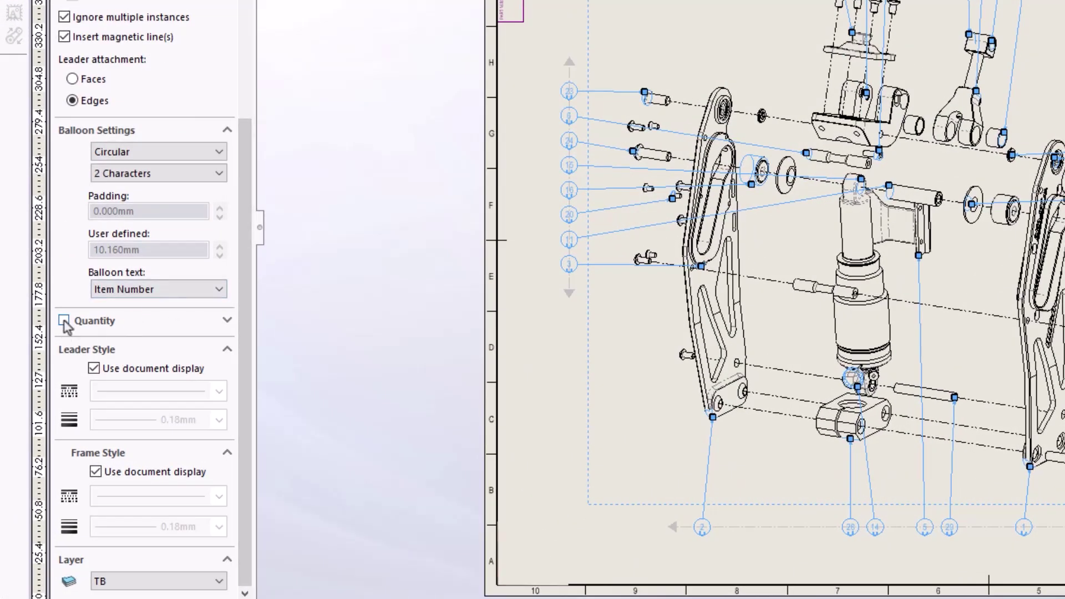
click(63, 320)
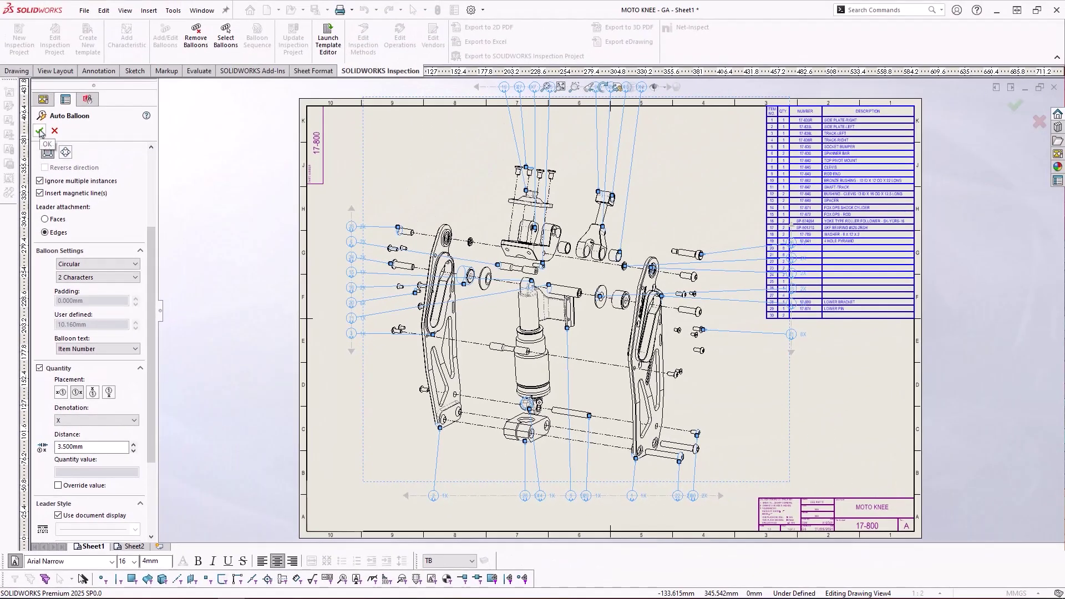
click(40, 132)
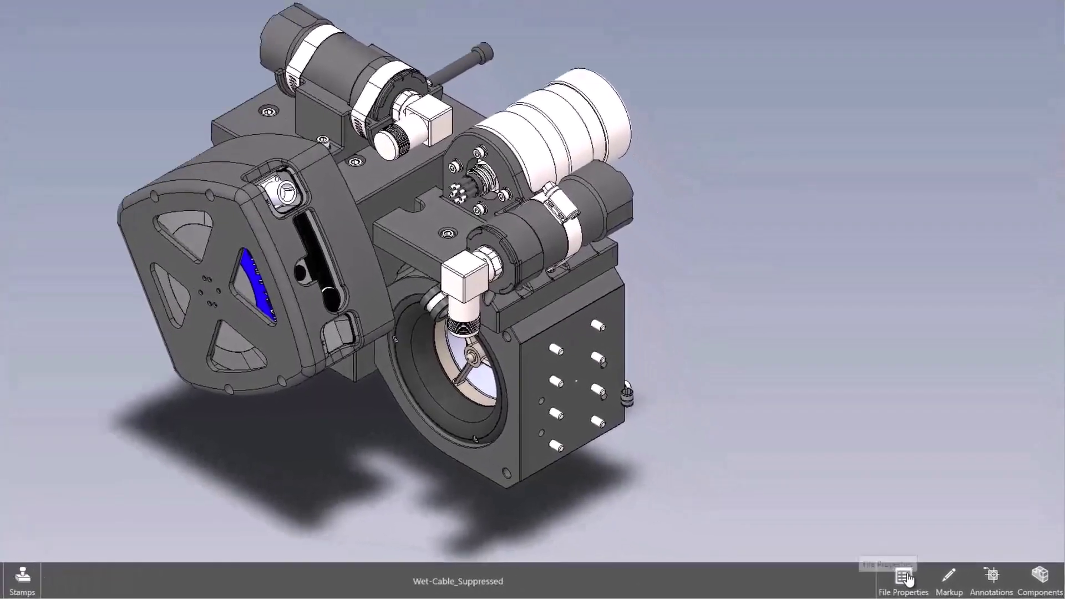
Step: Check configuration-specific properties, then set arc distance to Minimum for the 2.803 in reading
click(905, 577)
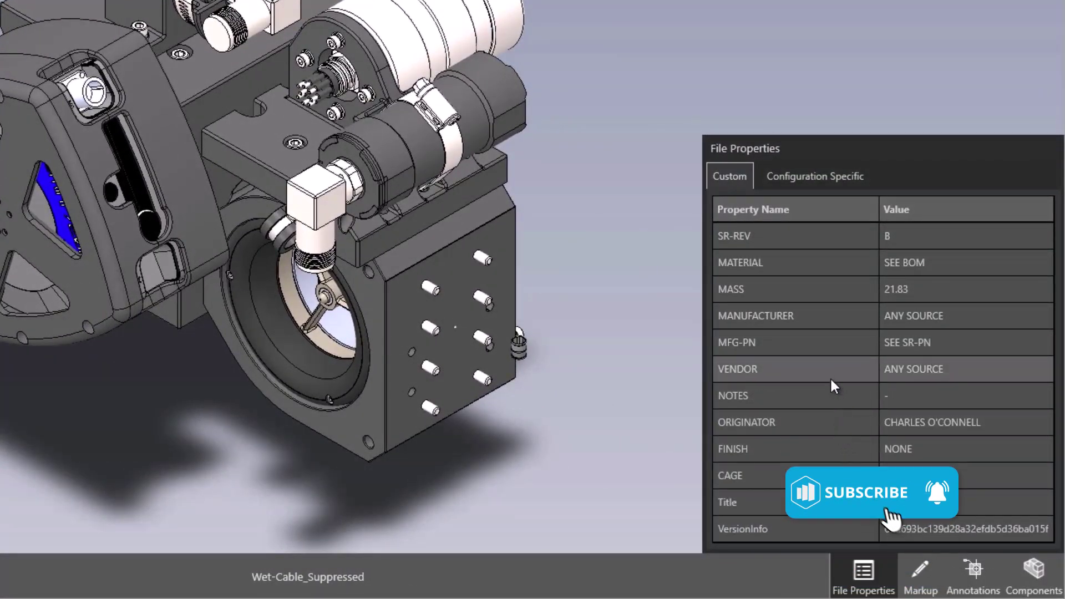
click(827, 187)
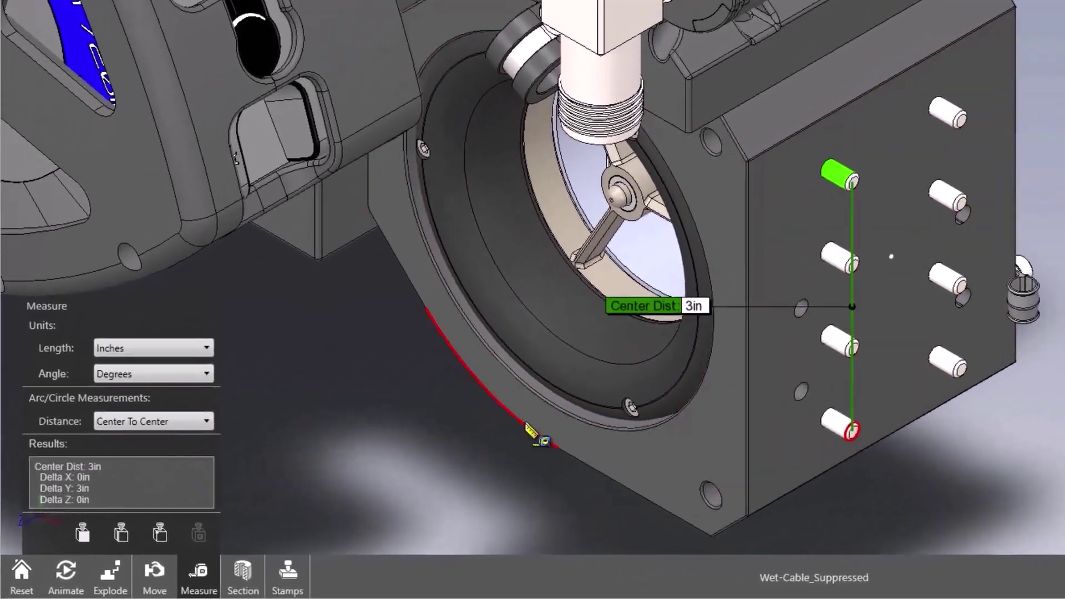
click(185, 415)
click(187, 449)
click(187, 415)
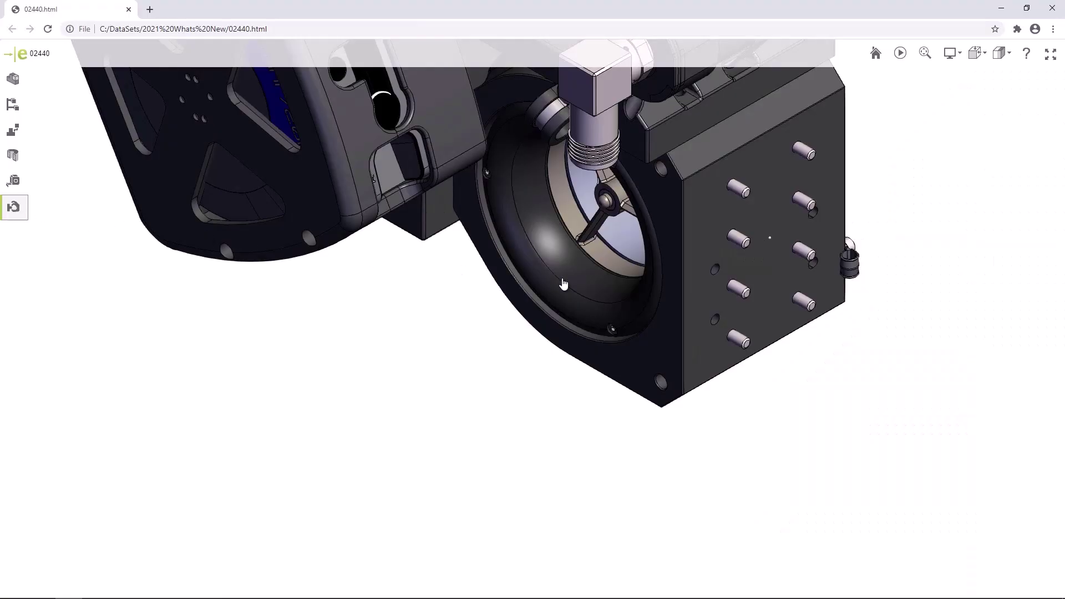
Step: Pull out the ring, save the tilting head as eDrawings Web HTML, and rotate it
drag(563, 285, 336, 475)
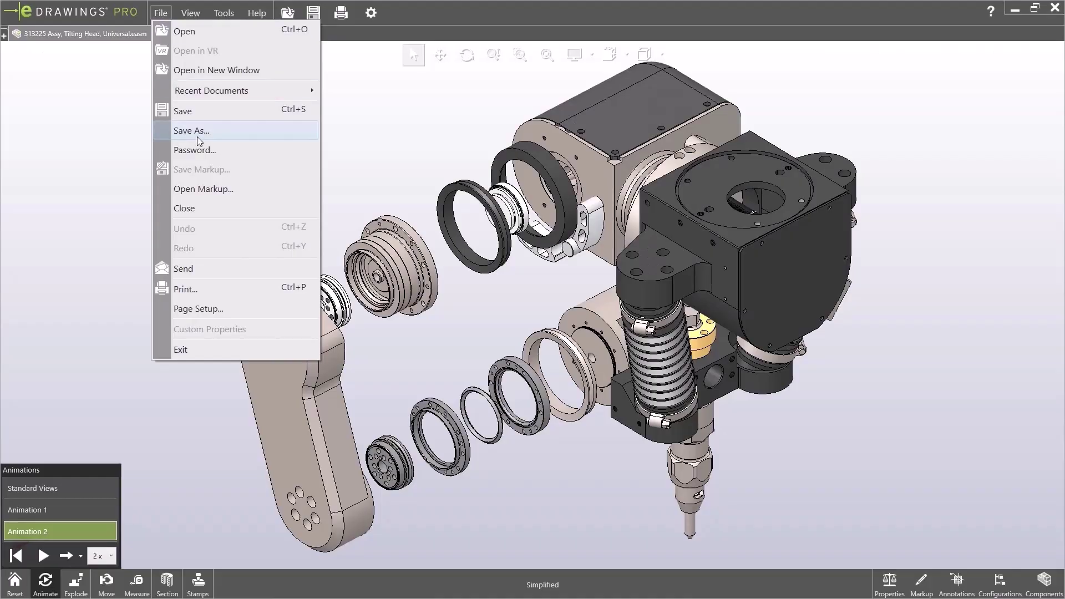
click(199, 140)
click(125, 395)
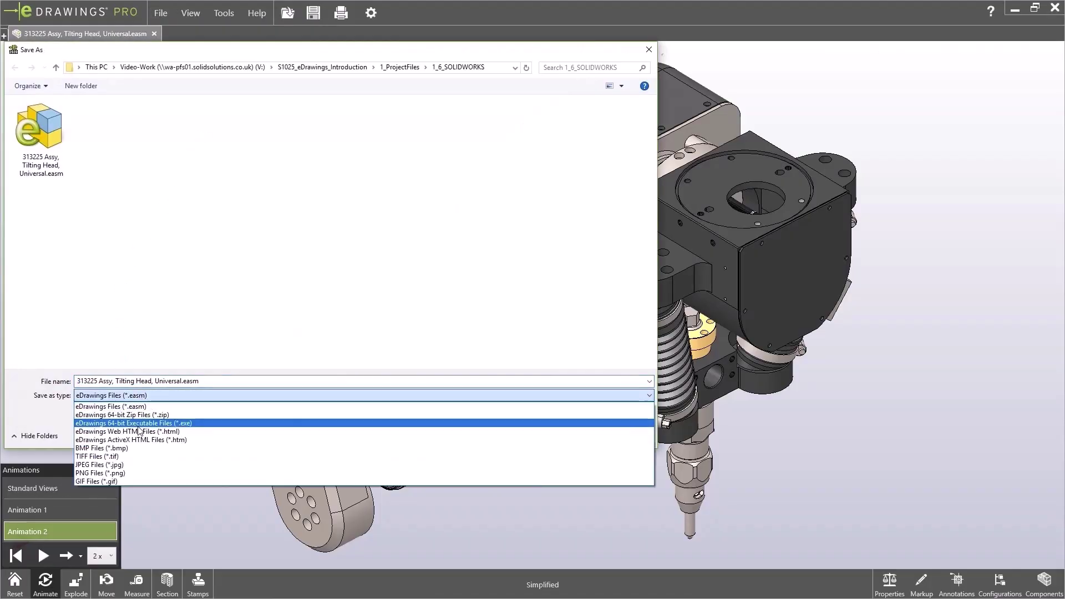
click(167, 428)
click(579, 437)
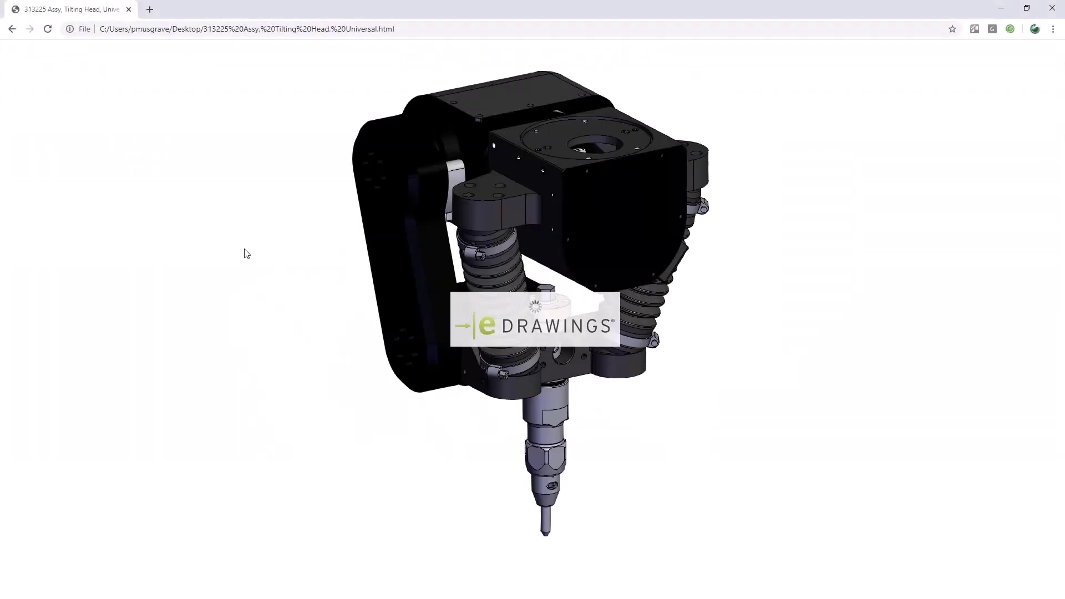
mouse_move(349, 283)
mouse_down()
mouse_move(295, 298)
mouse_move(389, 277)
mouse_move(422, 286)
mouse_up()
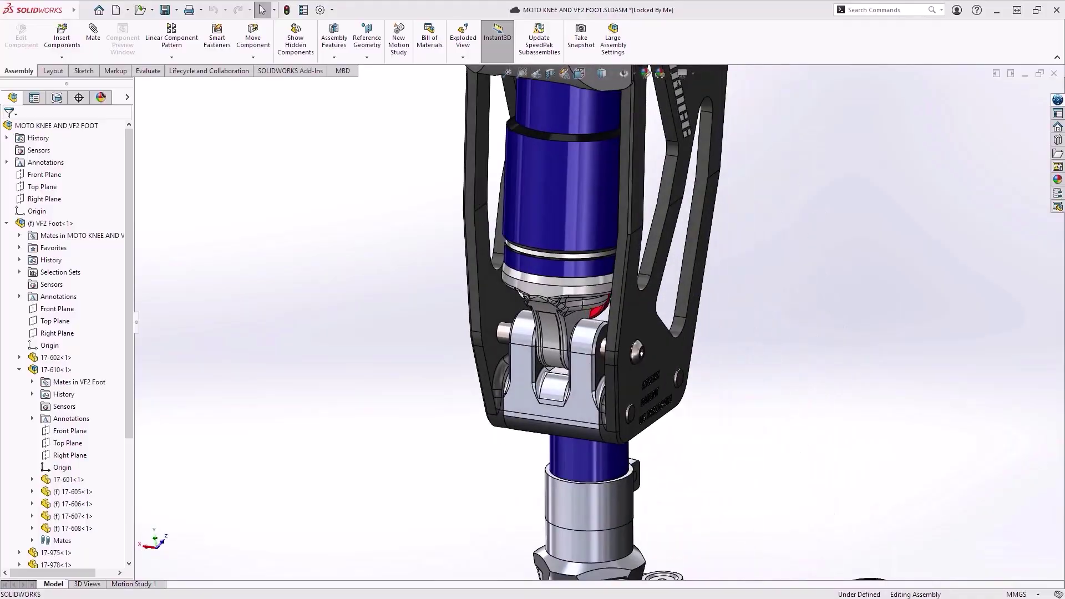
Step: Mark the bracket's lower edge with a red arrow and the note 'Can we add a fillet here?'
key(ctrl+7)
scroll(583, 333, down, 5)
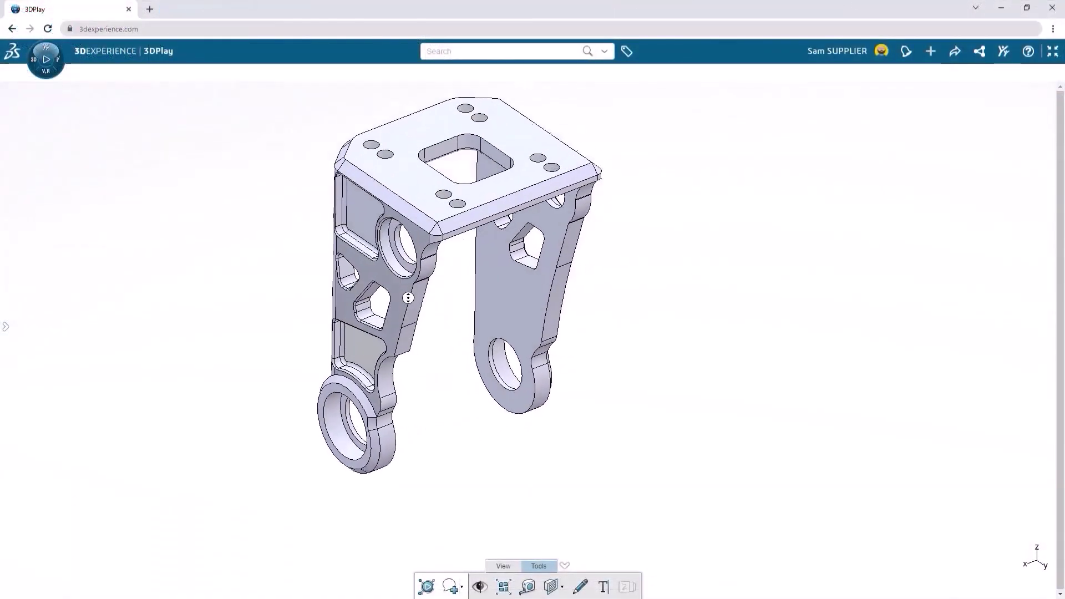
middle_drag(407, 297, 488, 464)
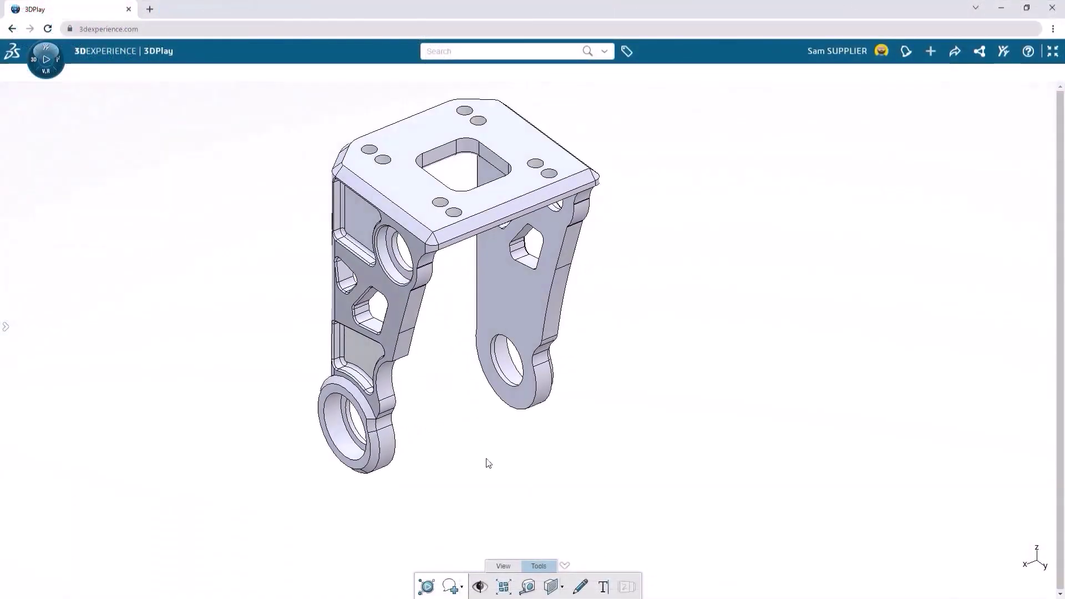
click(581, 588)
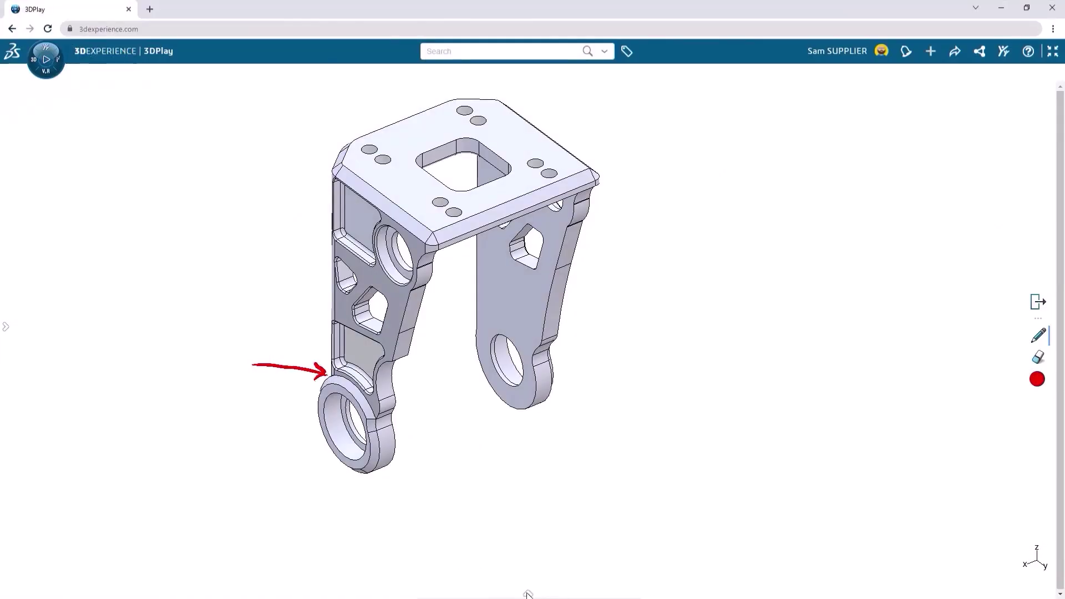
click(606, 582)
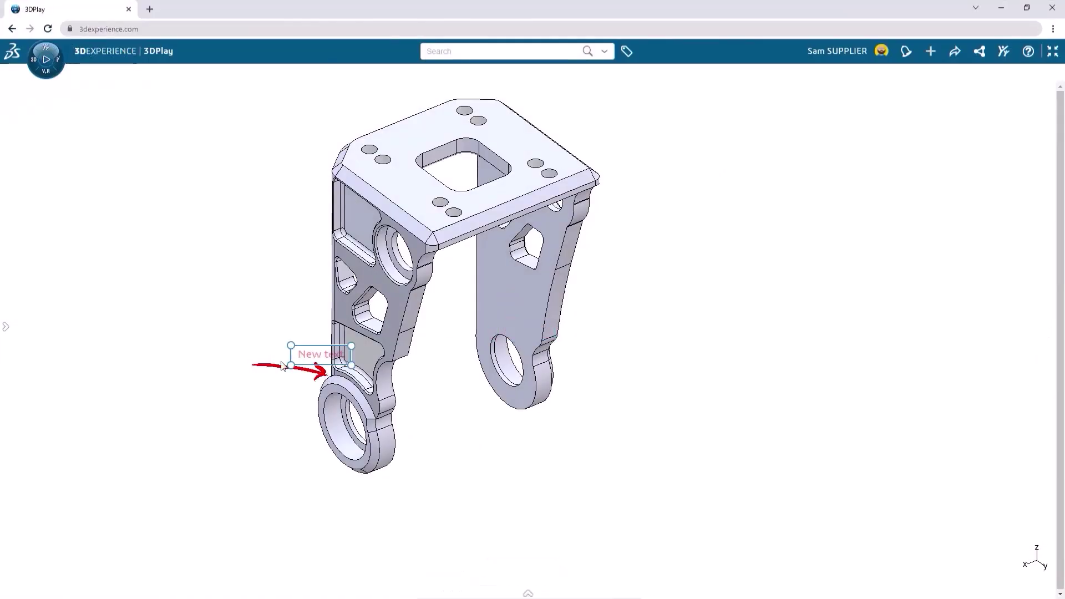
click(153, 379)
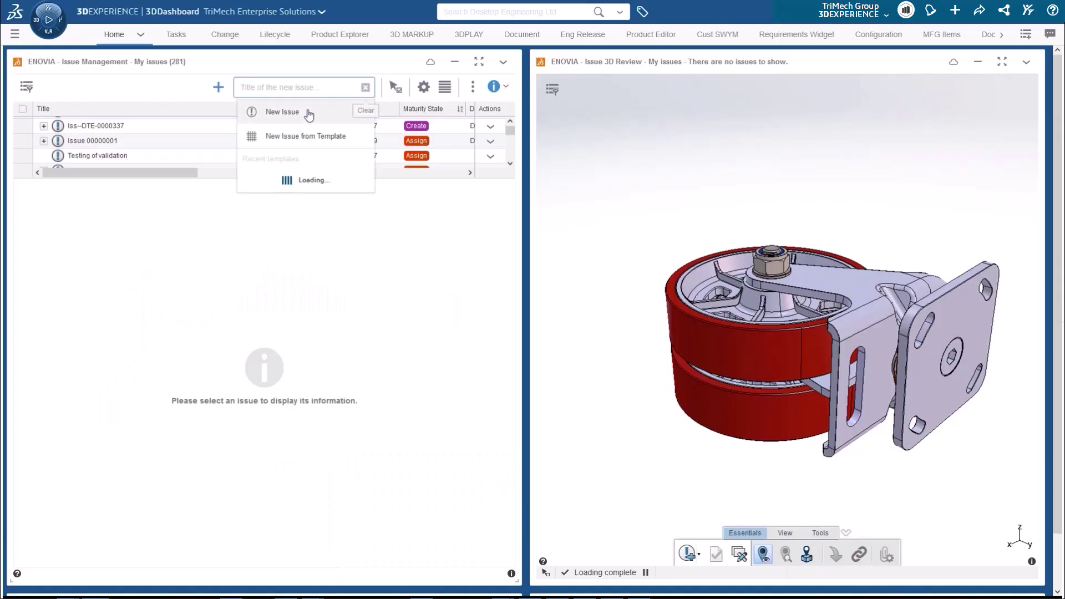
Step: Draft a 'Wheel Failing' issue and pick the wheel in 3D as its affected item
click(283, 111)
text(Failin)
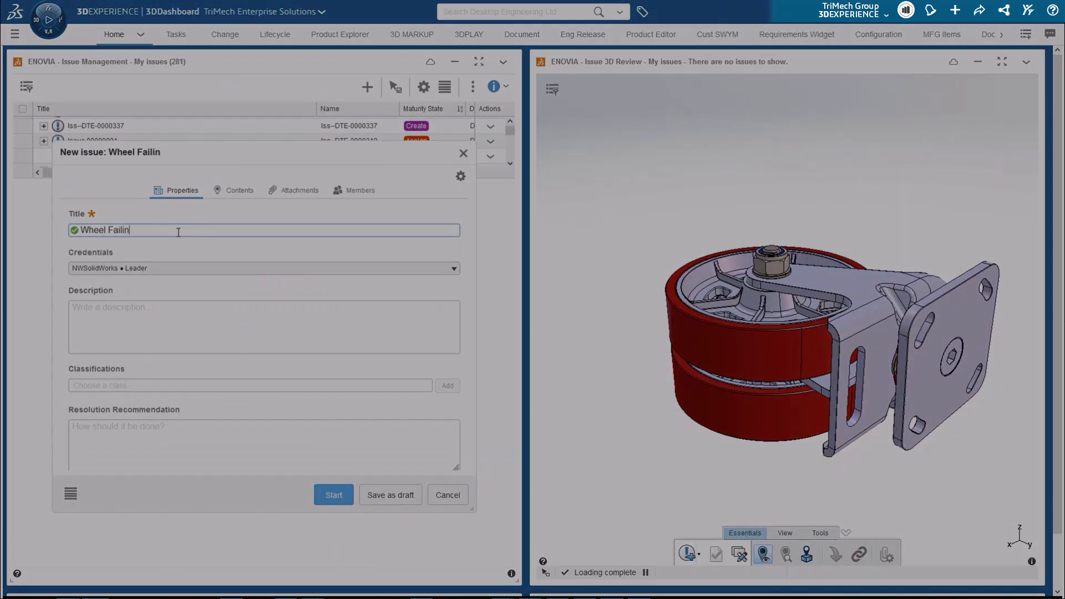
text(g is failing with use)
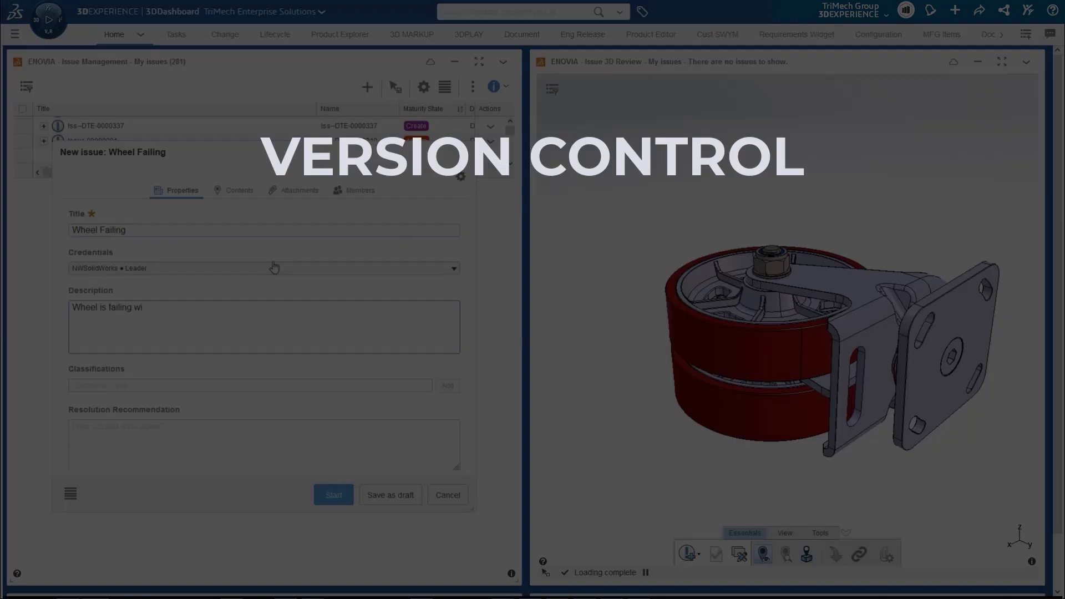
scroll(280, 333, down, 3)
click(235, 190)
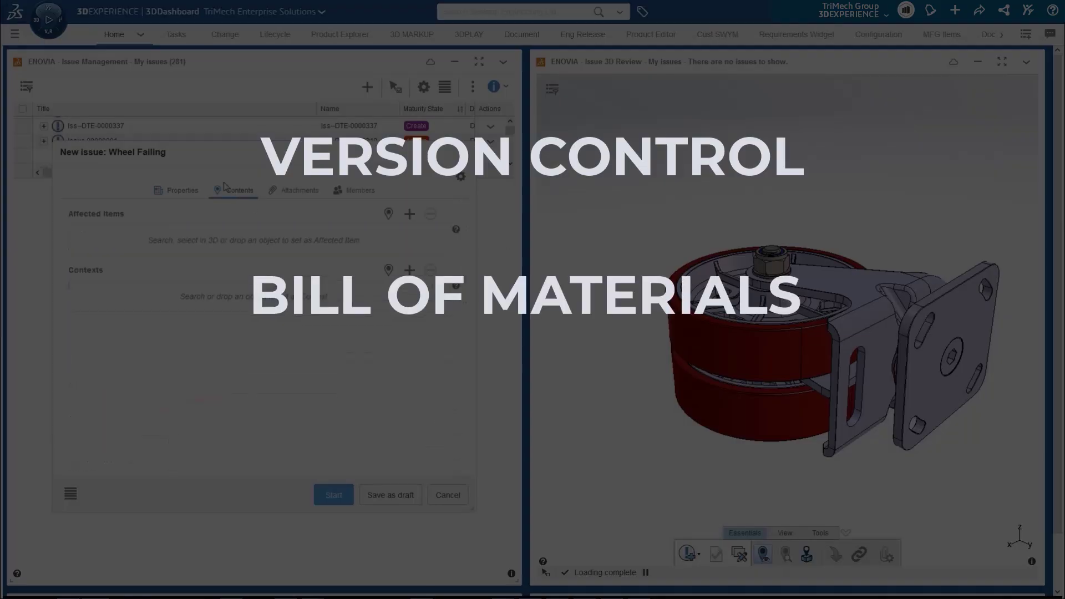
click(390, 214)
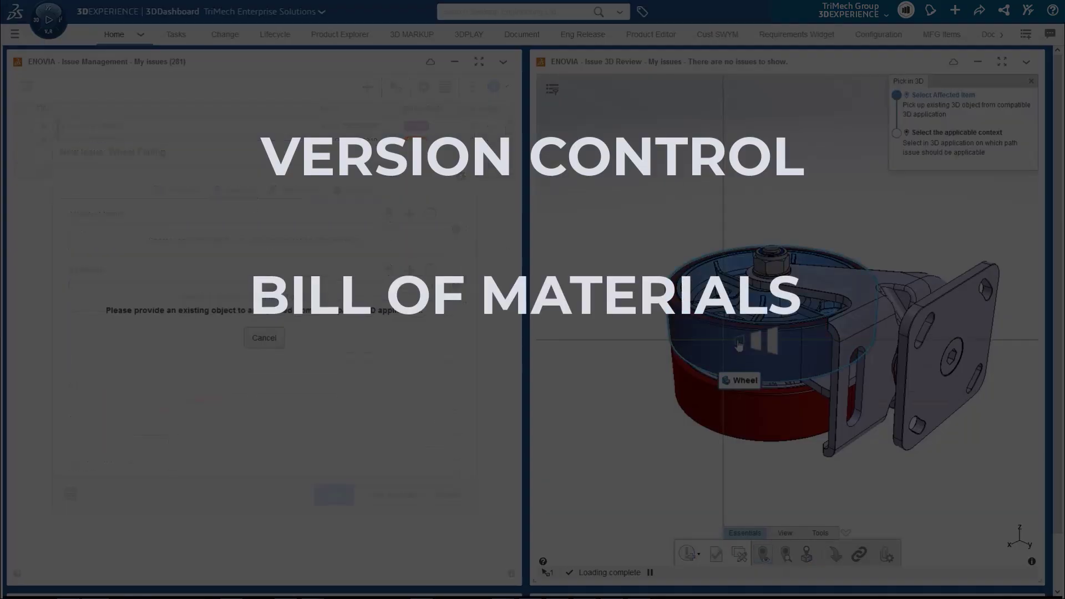
click(775, 344)
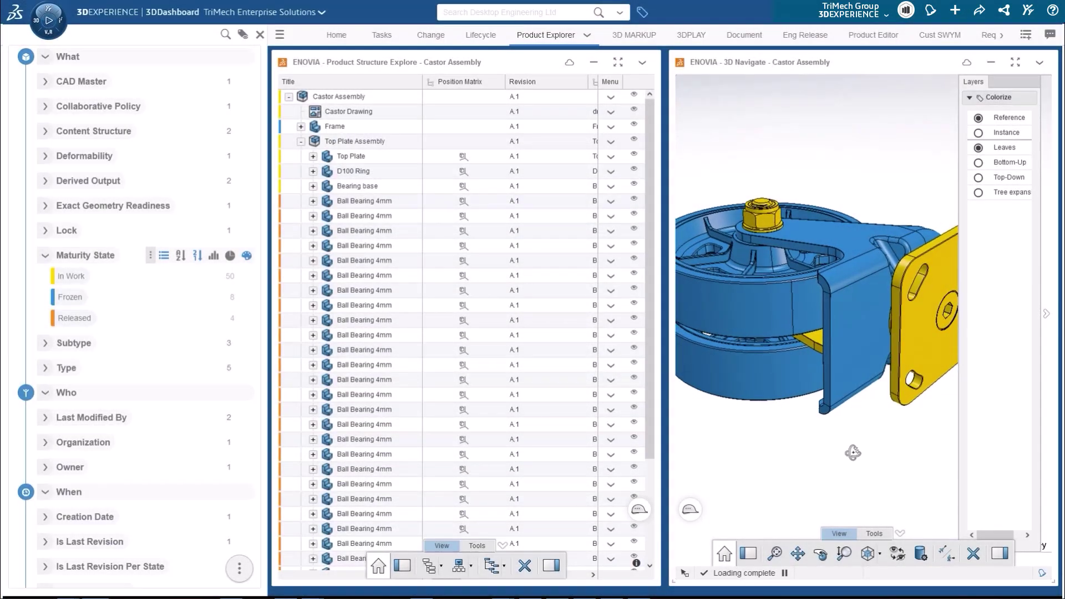
Step: Orbit the castor assembly and hide its top plate with Hide/Show
mouse_move(853, 452)
middle_down()
mouse_move(795, 426)
mouse_move(868, 331)
middle_up()
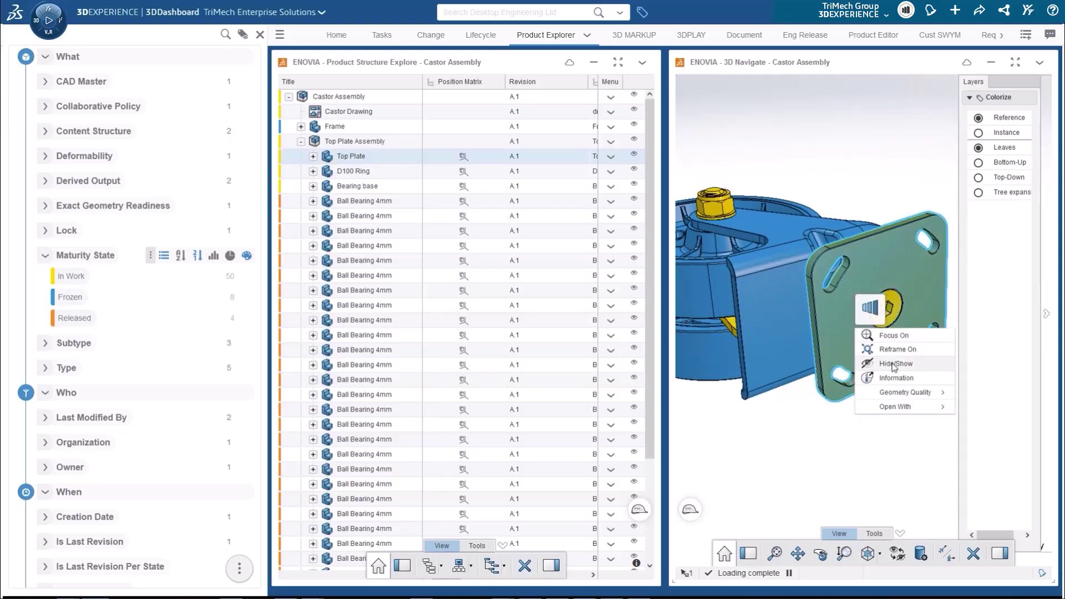
click(894, 365)
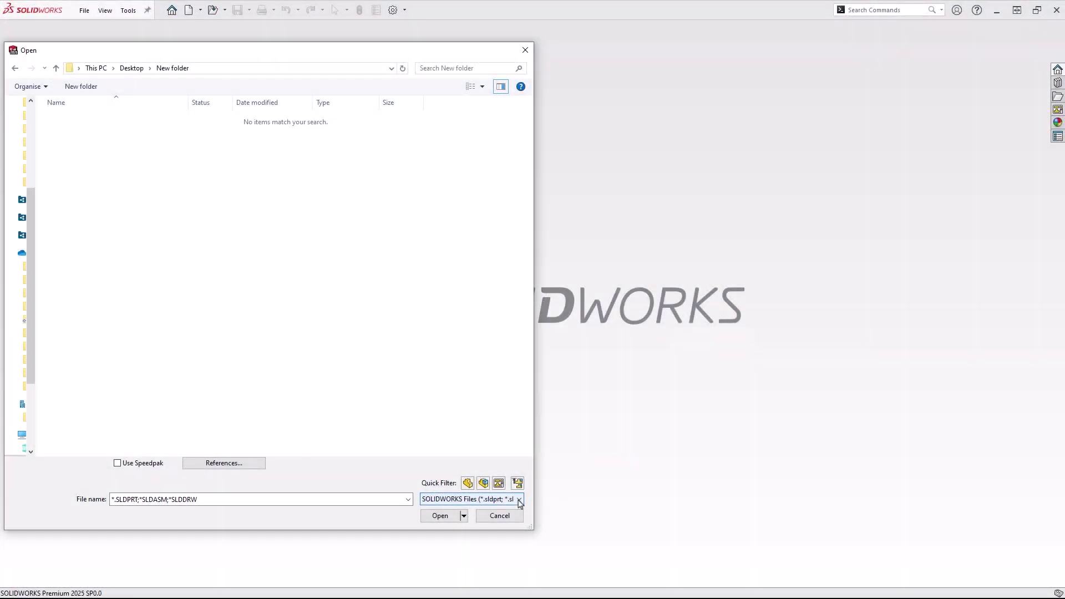
Step: Open 40099001.STEP with Enable Filter checked and generate its 3D preview
click(522, 502)
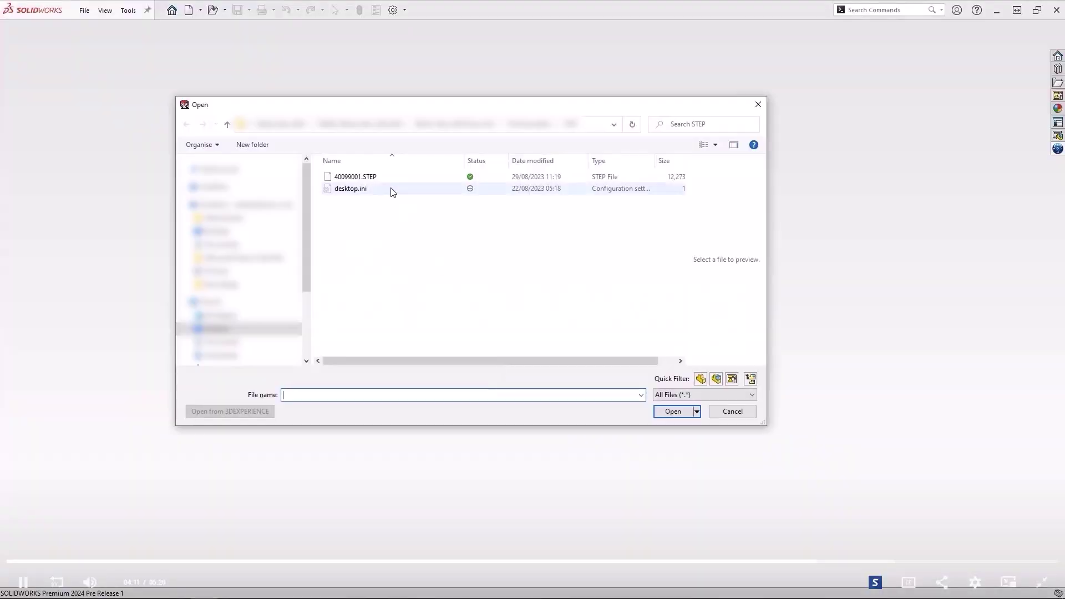
click(390, 177)
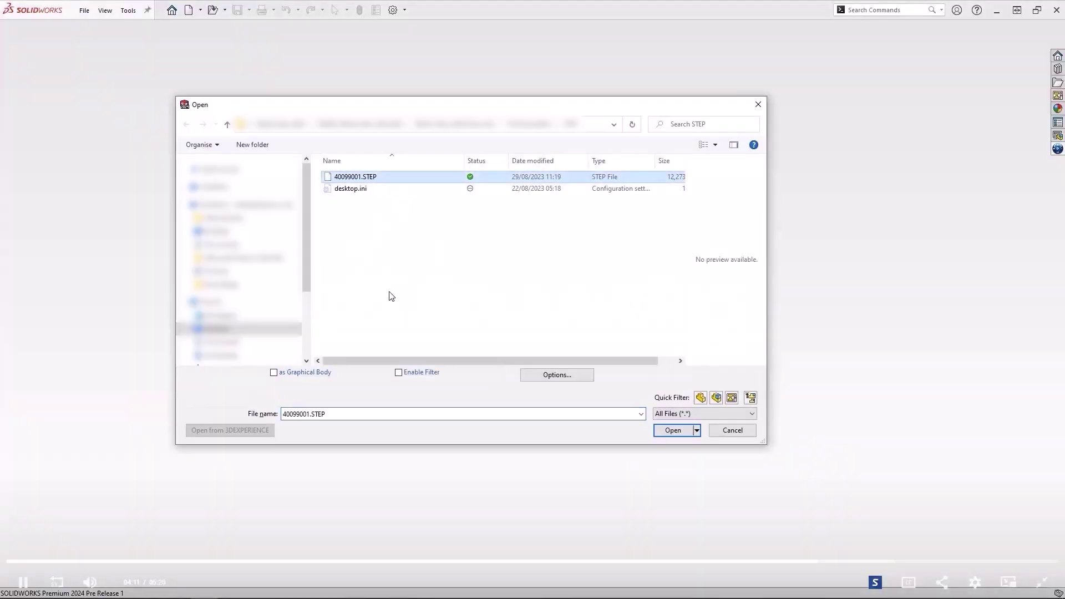
click(398, 373)
click(673, 431)
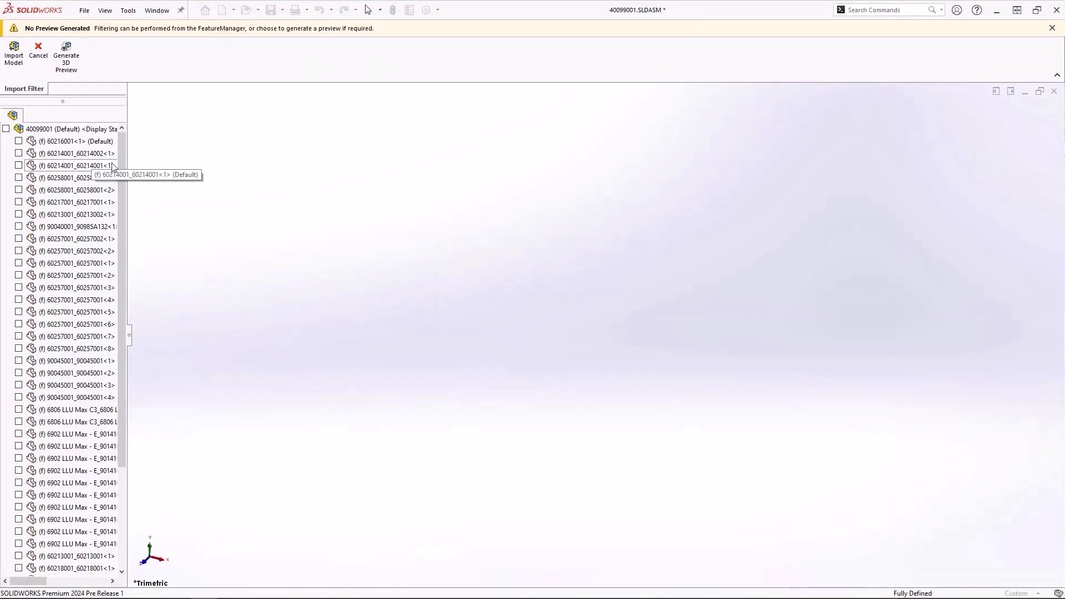
scroll(127, 235, down, 2)
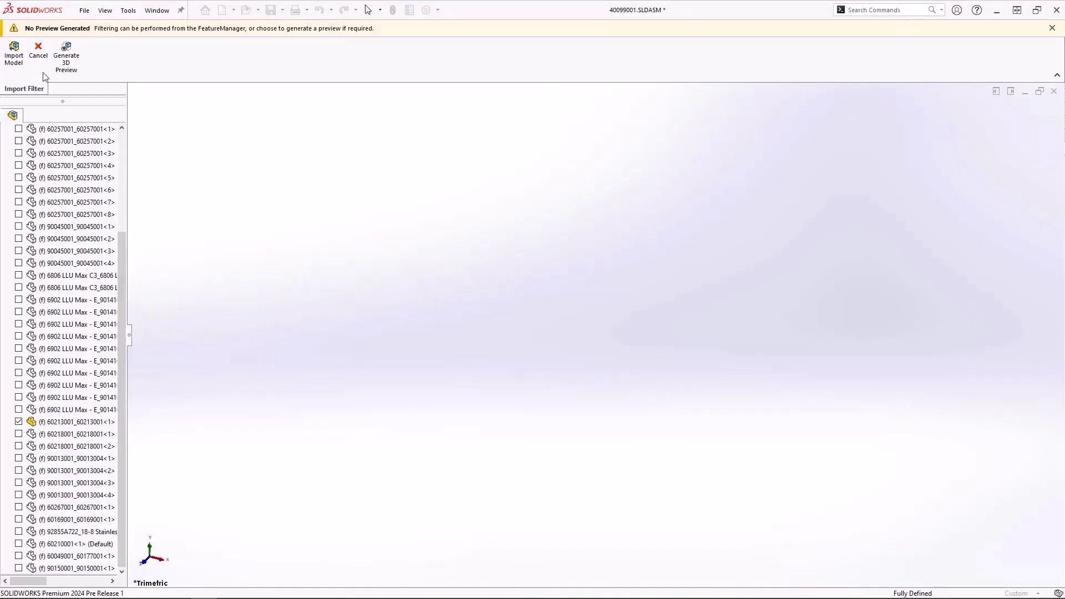
click(65, 59)
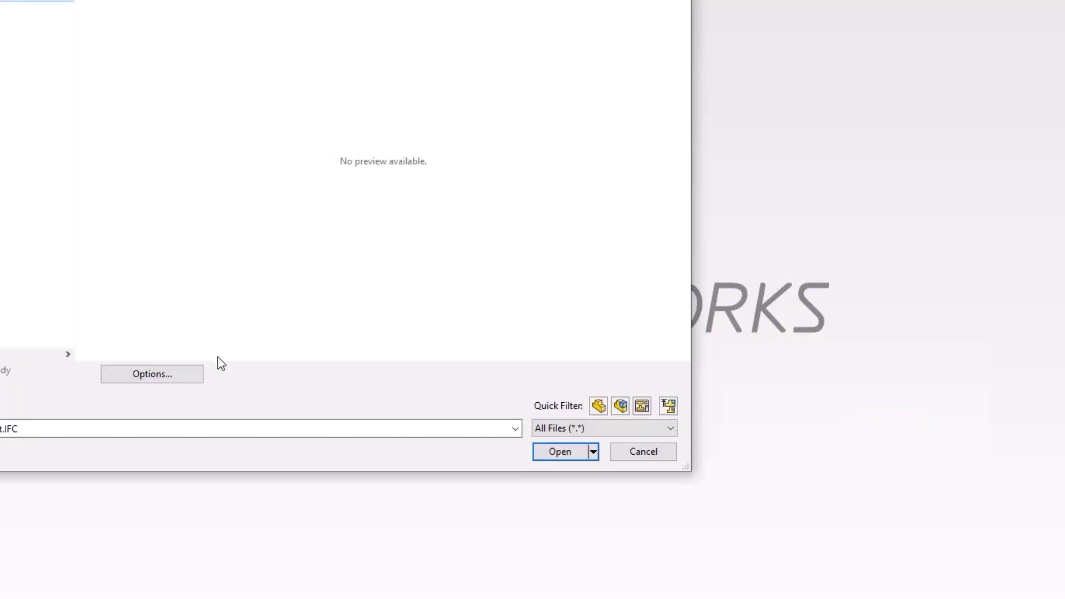
Step: Restrict the IFC import options to IFCBuildingElement entities and open the IFC file
click(153, 373)
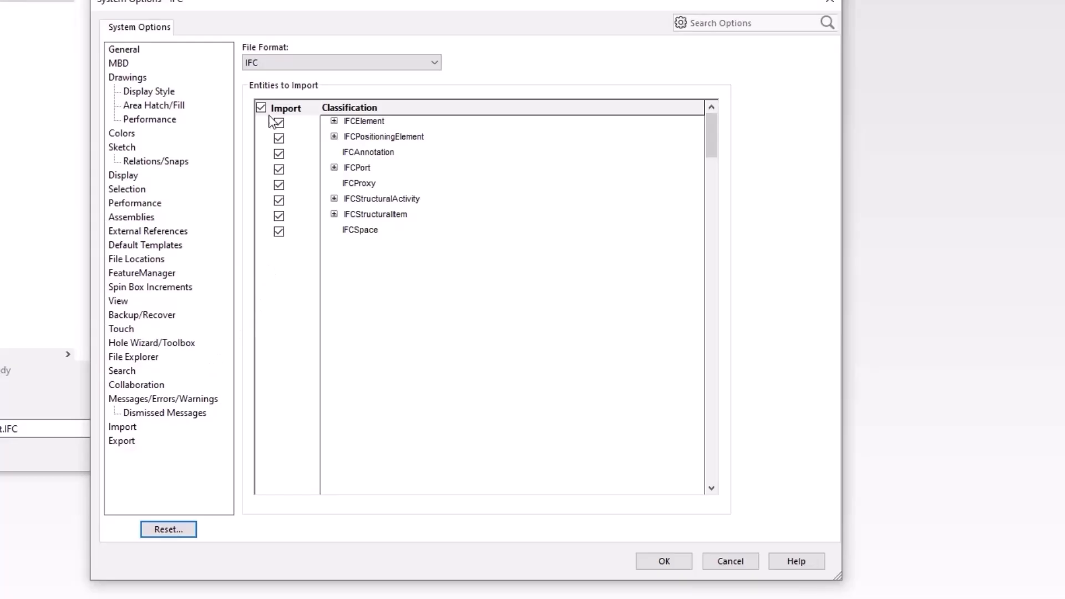
click(334, 122)
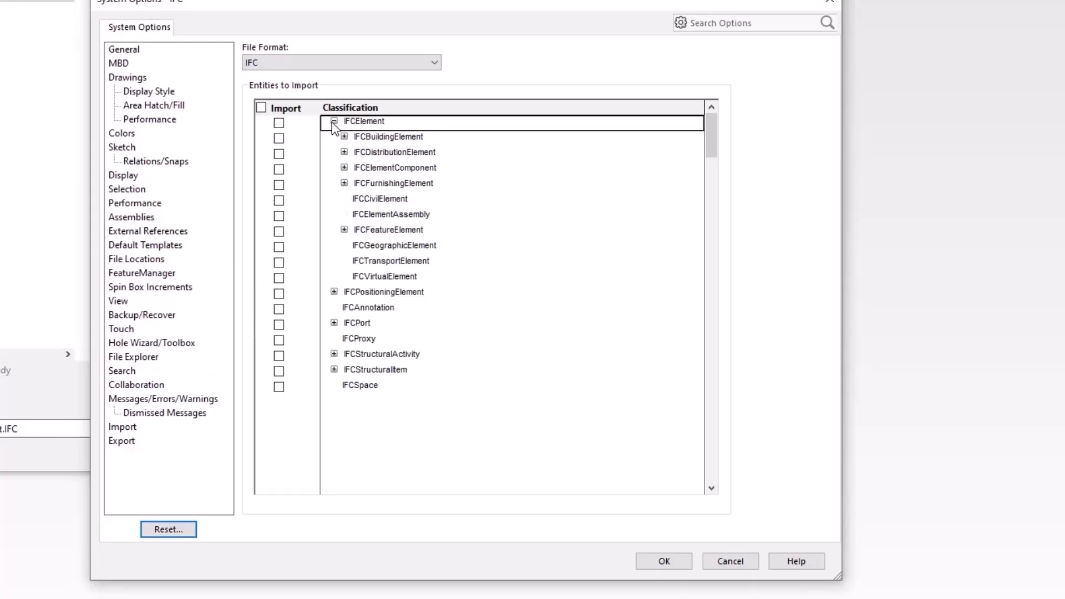
click(344, 137)
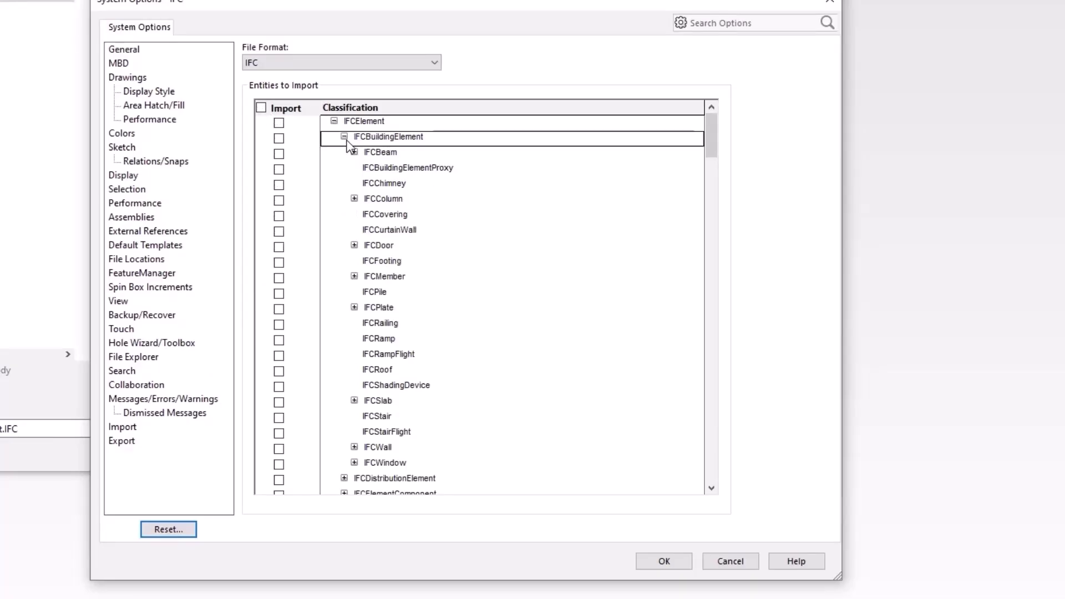
click(344, 136)
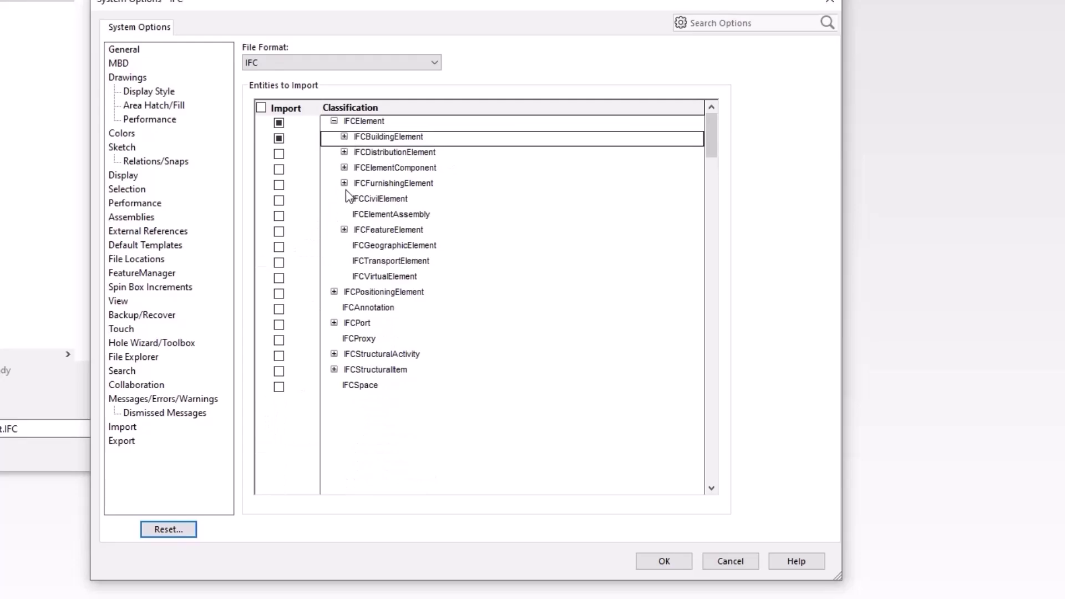
click(344, 183)
click(658, 561)
click(558, 450)
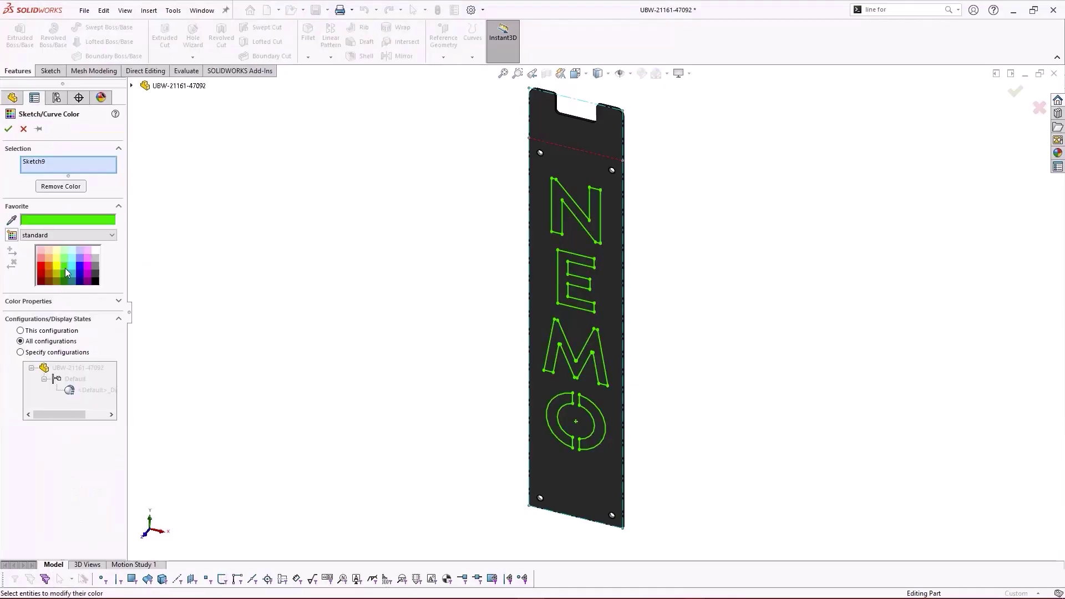
Step: Recolour the NEMO lettering sketch to orange
click(74, 268)
click(40, 264)
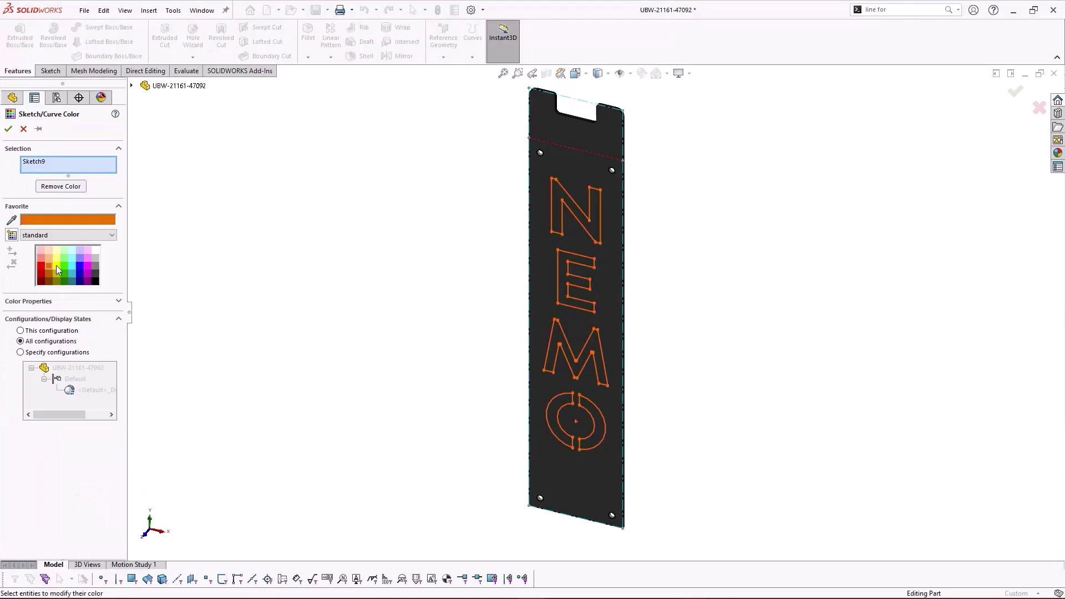
click(55, 266)
click(9, 129)
Step: Save the flat pattern face as DXF/DWG and switch the export type to Sheet metal
right_click(570, 213)
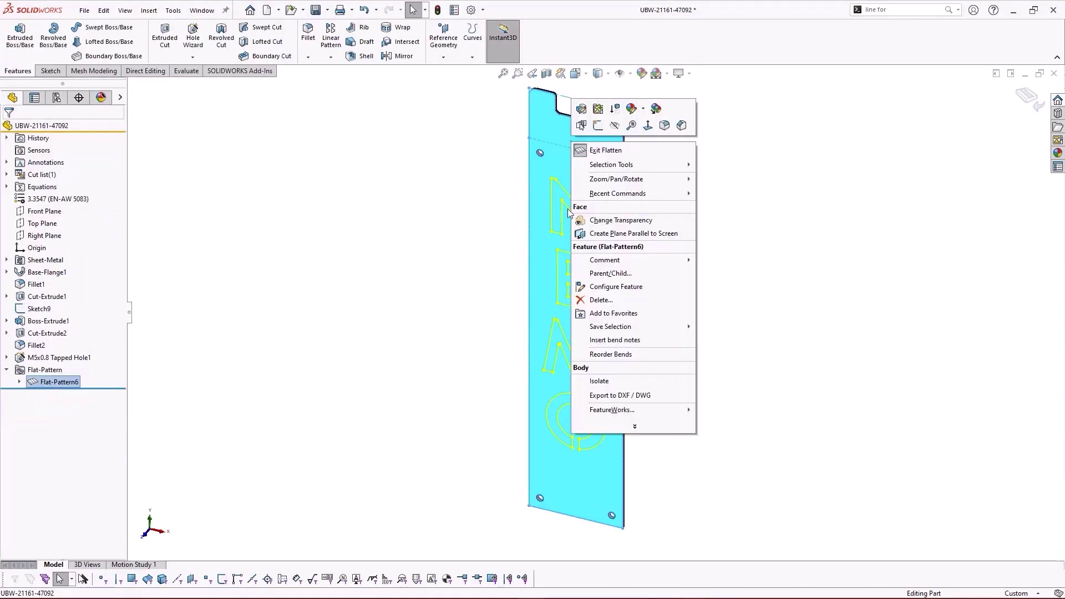
click(597, 395)
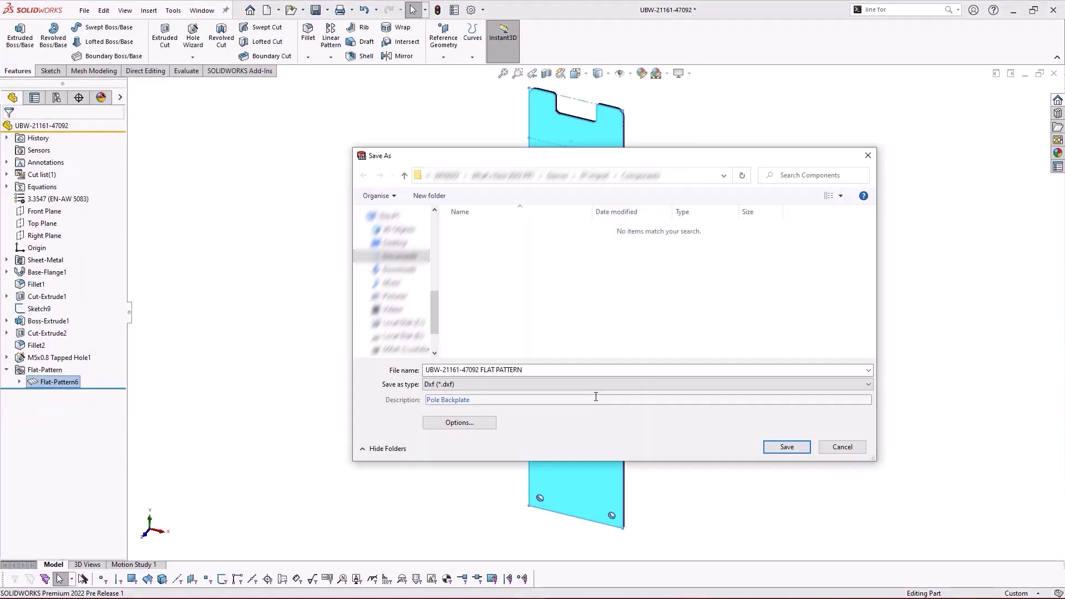
click(786, 447)
click(560, 306)
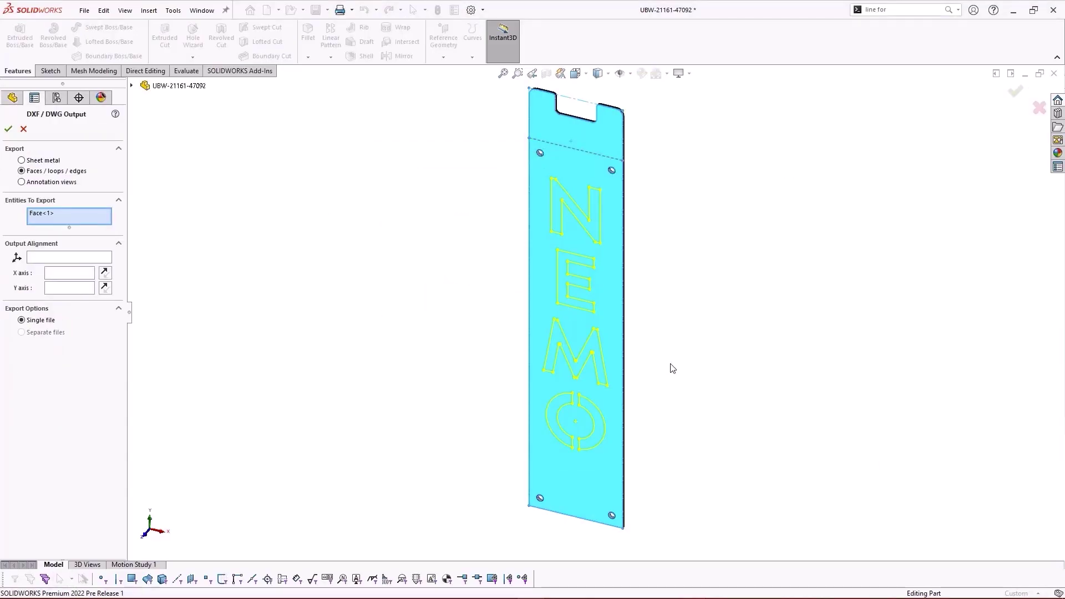
click(23, 161)
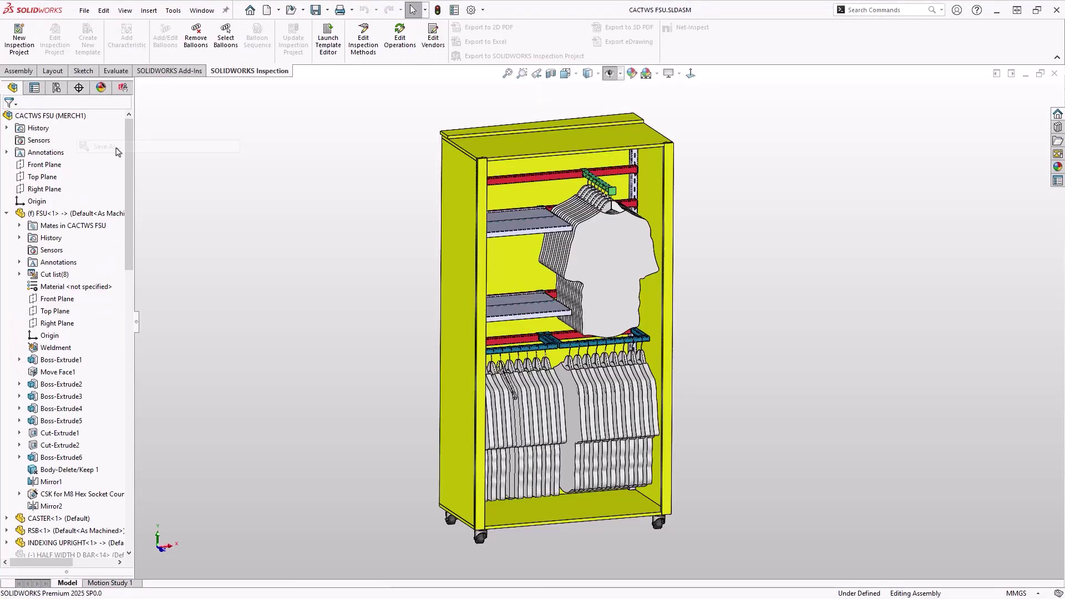
Step: Bring up Save As with Ctrl+Shift+S and list its file types, including SOLIDWORKS 2023 and 2024
key(ctrl+shift+s)
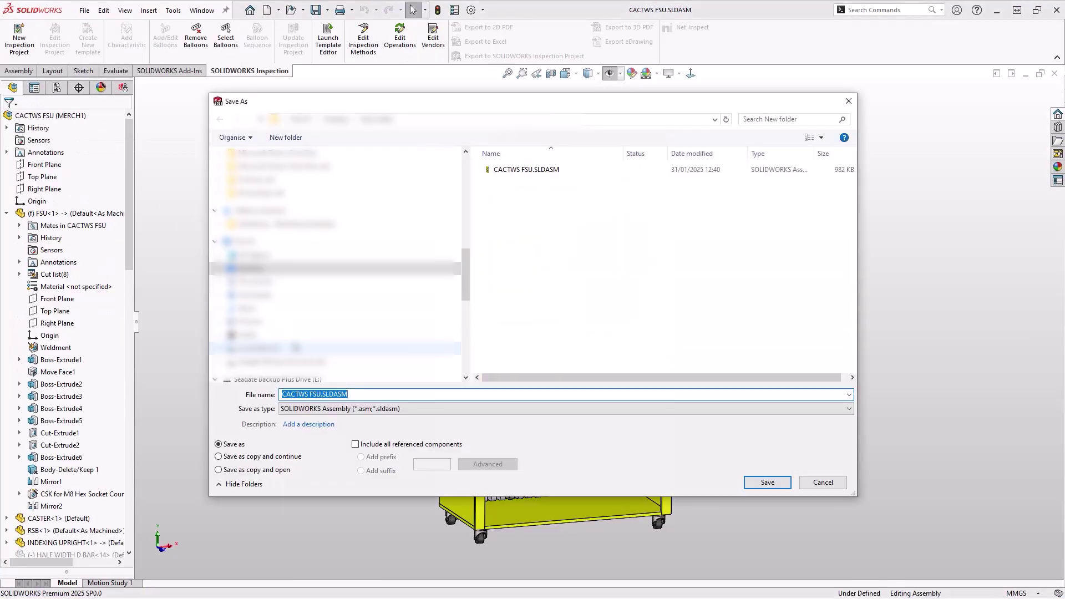
click(333, 413)
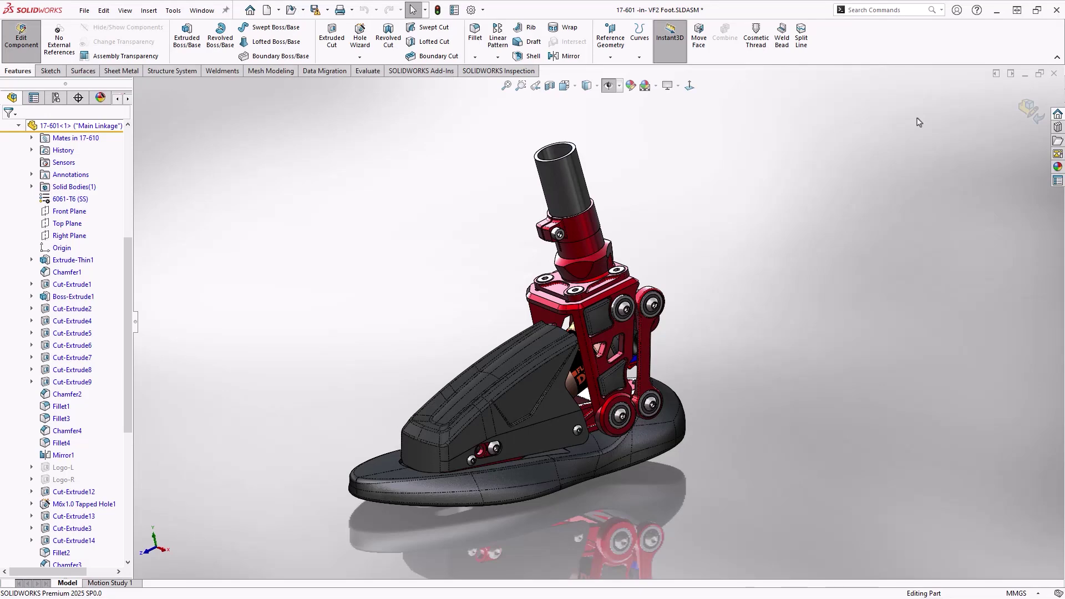
Step: Hide the CommandManager and FeatureManager pane, then nudge the foot model left
click(1057, 61)
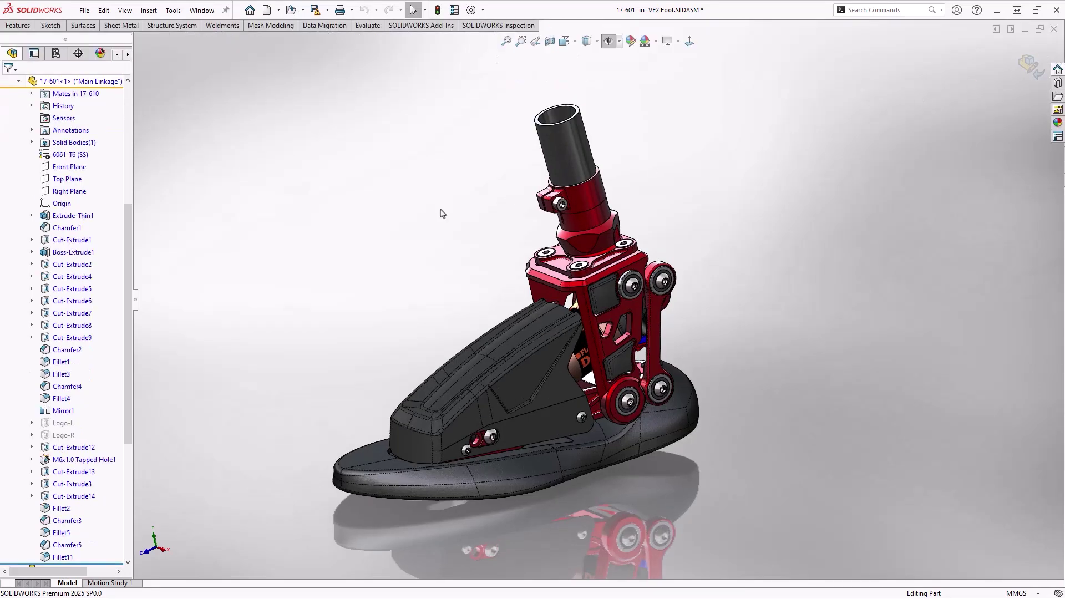
click(136, 303)
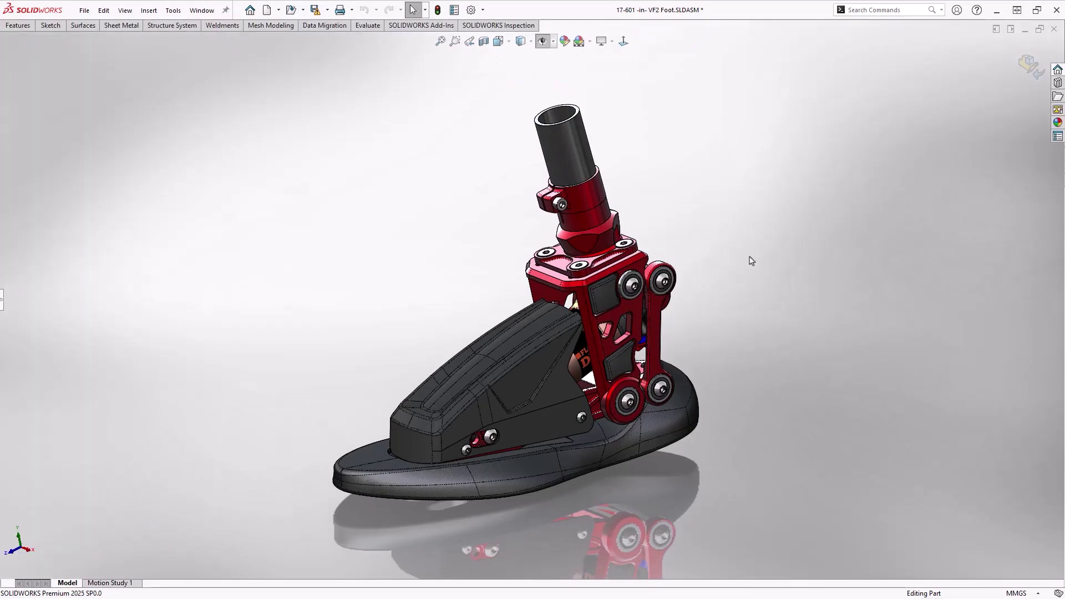
scroll(749, 260, up, 2)
scroll(758, 254, up, 2)
scroll(758, 275, down, 3)
scroll(763, 242, down, 2)
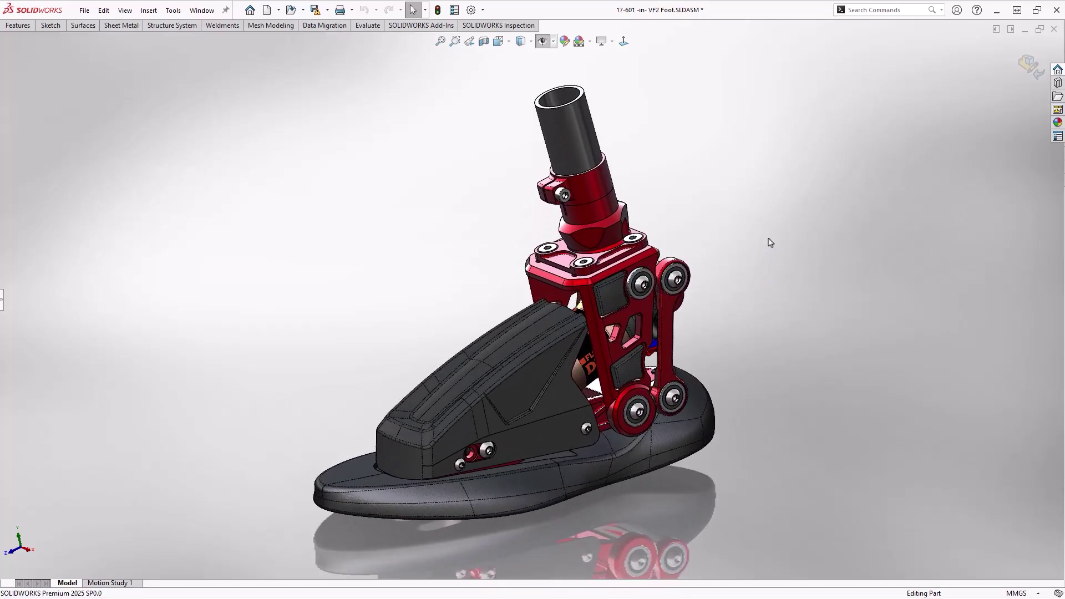
ctrl+middle_drag(770, 243, 747, 238)
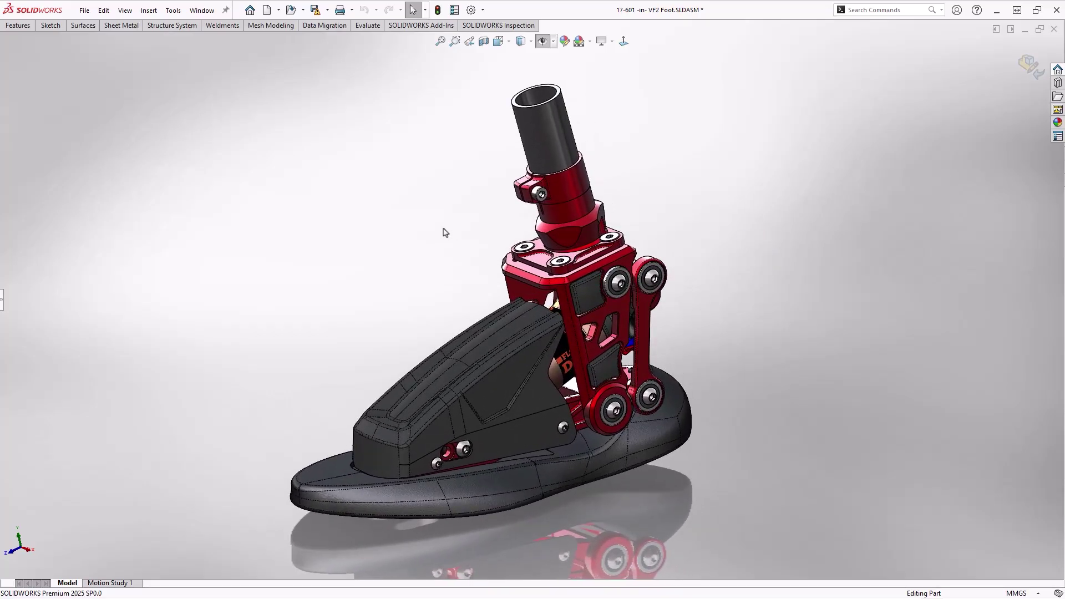
Step: Search MOVE in the S shortcut bar and add Move/Copy Bodies to it
key(s)
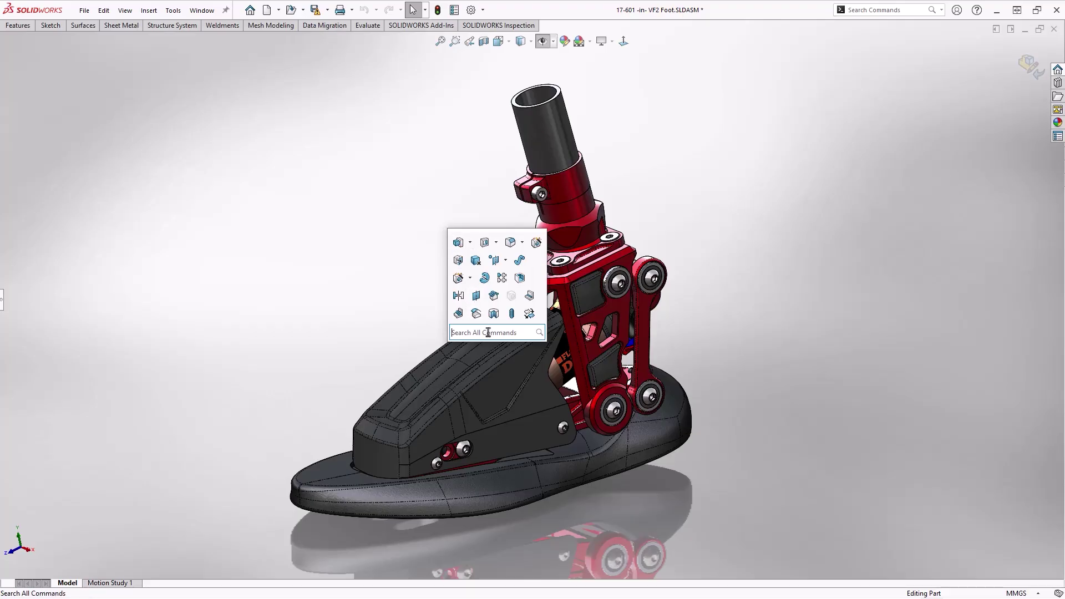
text(MOVE)
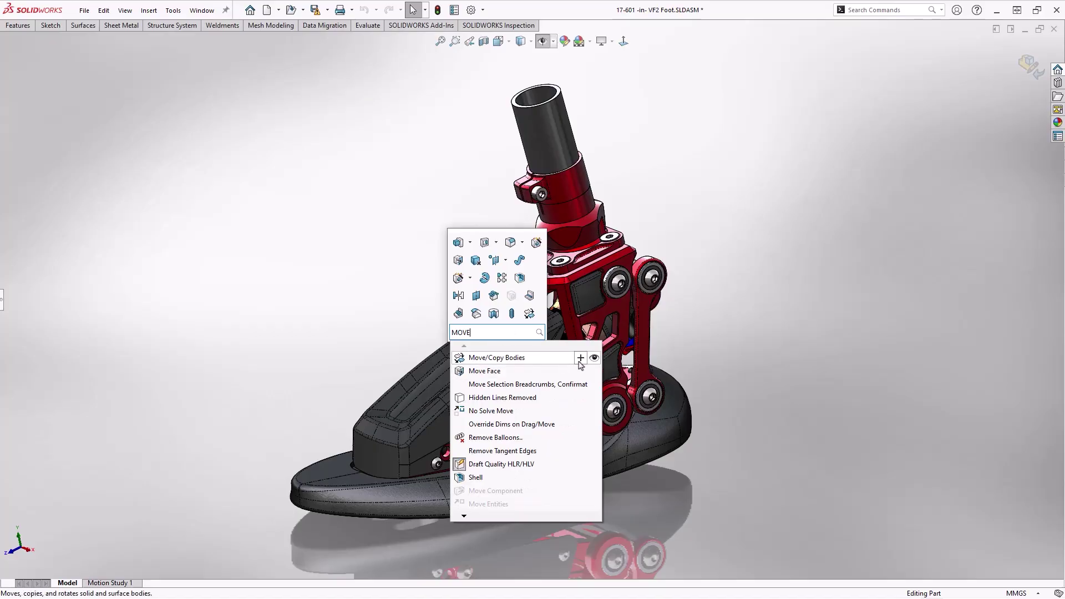
click(579, 360)
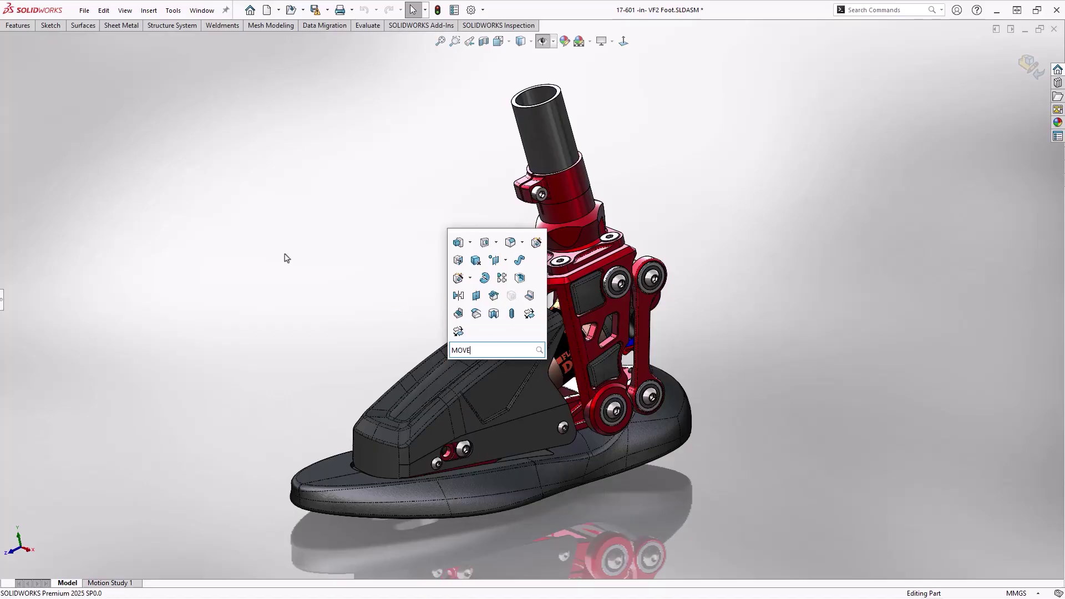
key(Escape)
Step: Start a sketch on a side face of the linkage from the S shortcut bar
click(621, 304)
key(s)
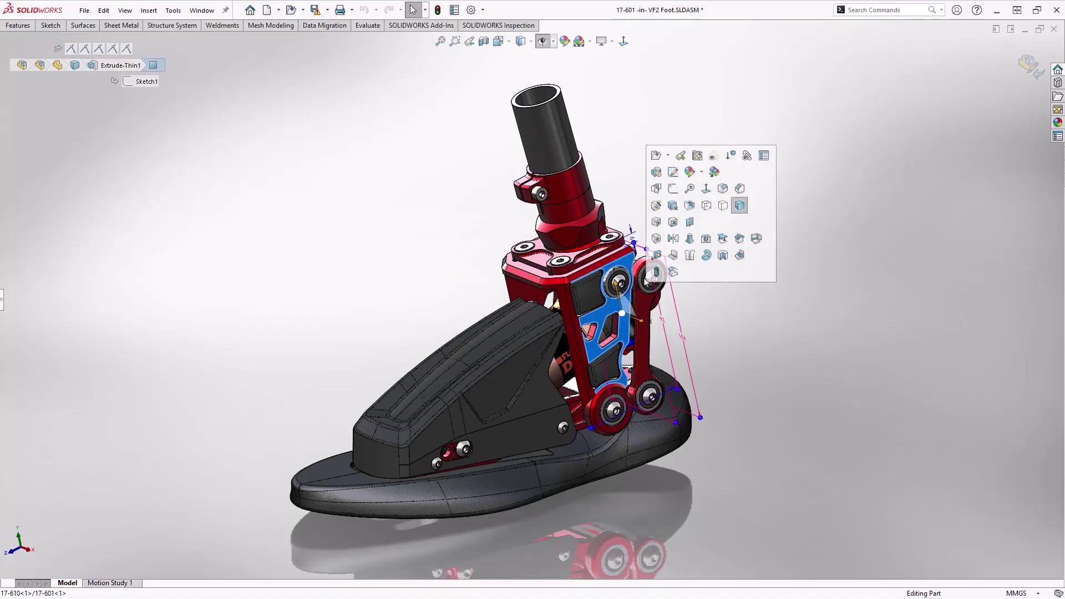
click(678, 195)
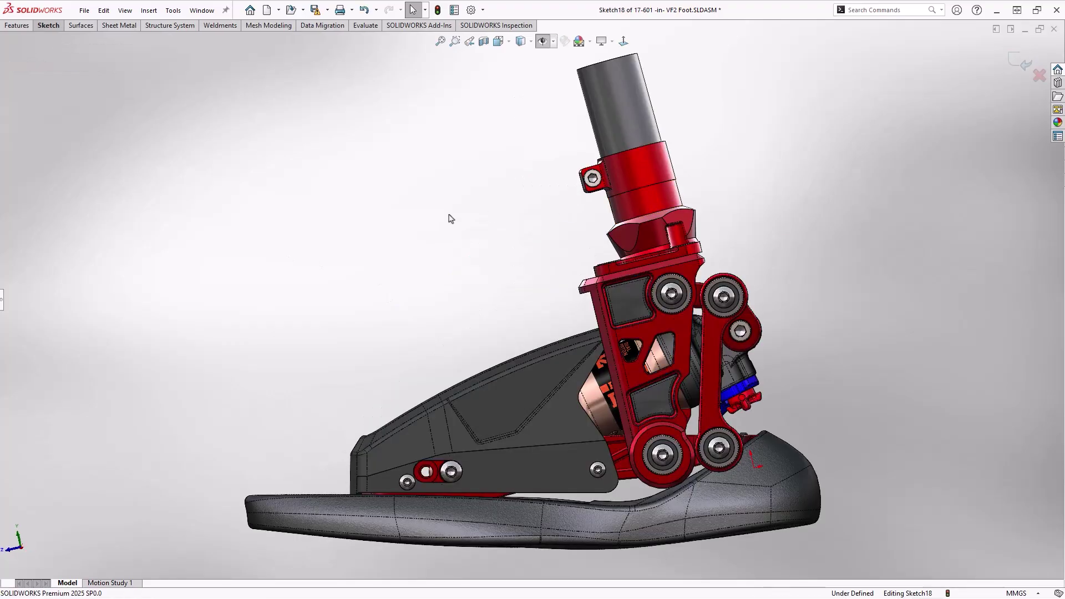
Step: Try the sketch shortcut bar, mouse gestures and the Search Commands scopes
key(s)
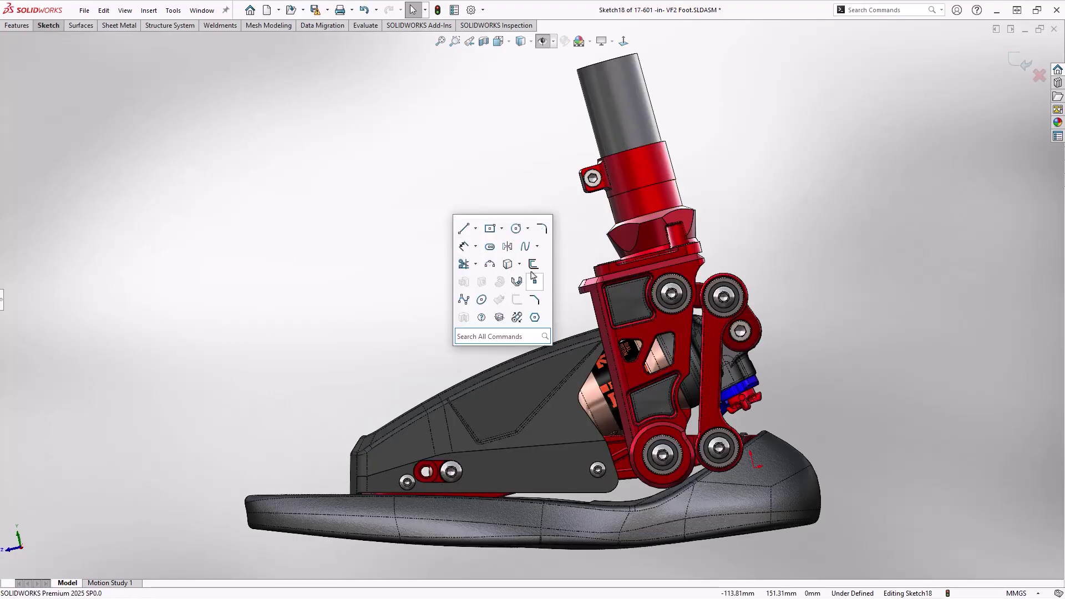
click(493, 250)
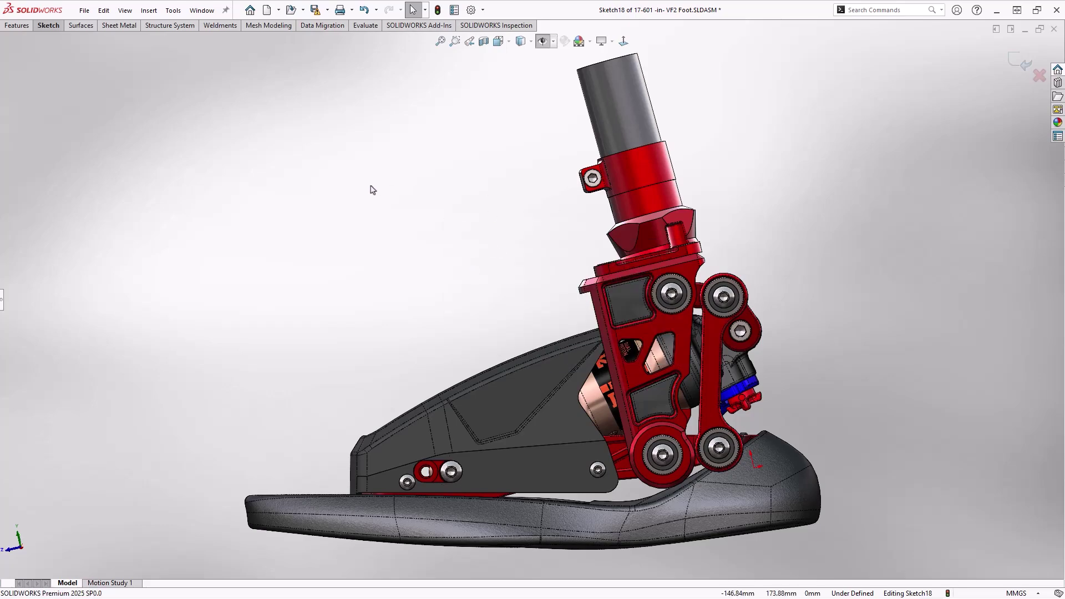
mouse_move(374, 194)
right_down()
mouse_move(360, 174)
mouse_move(397, 183)
mouse_move(385, 170)
right_up()
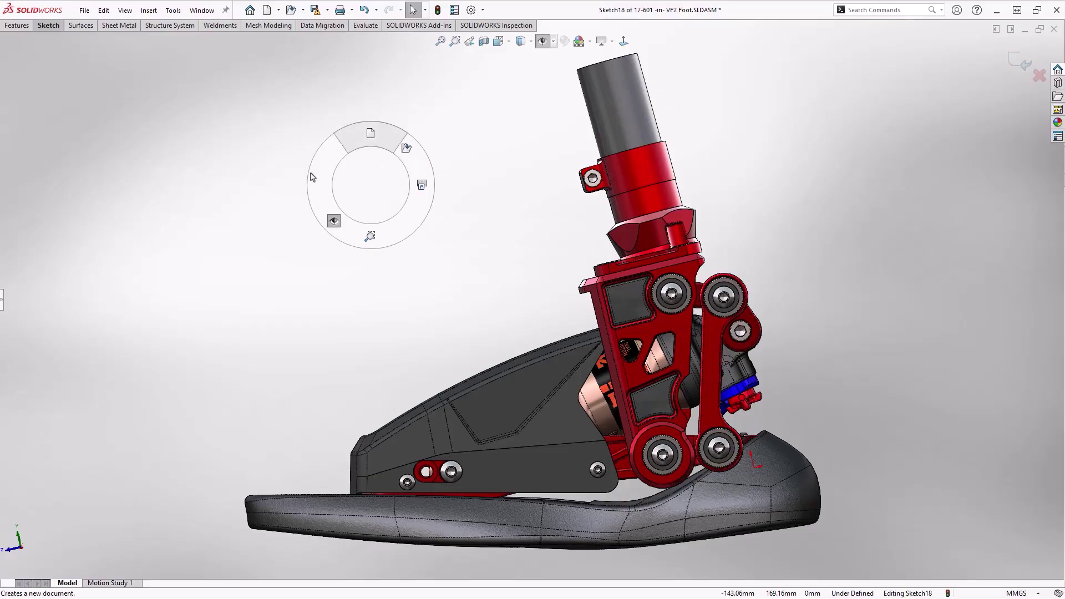
right_drag(313, 176, 157, 198)
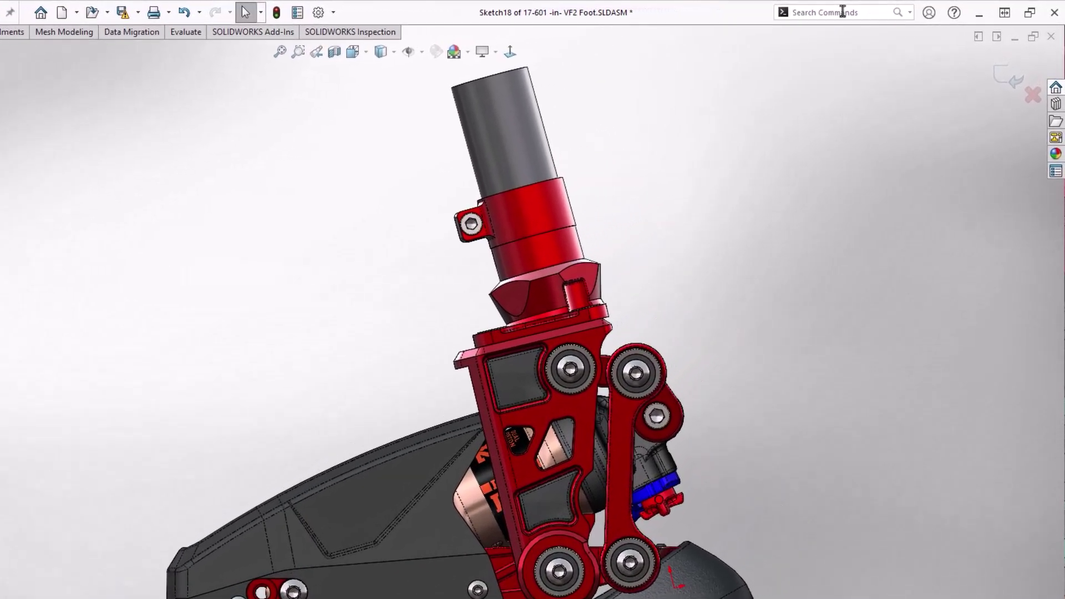
click(883, 14)
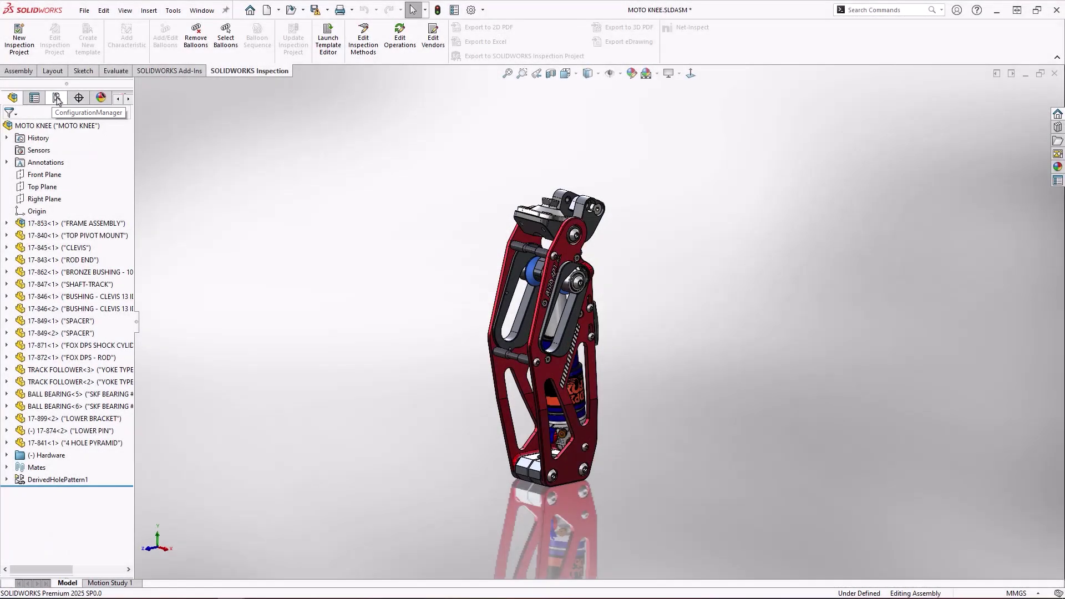
Step: Play the MOTO KNEE ExplodedView1 animation, then flex the bellows and swing H2001's right panel
click(57, 97)
right_click(78, 160)
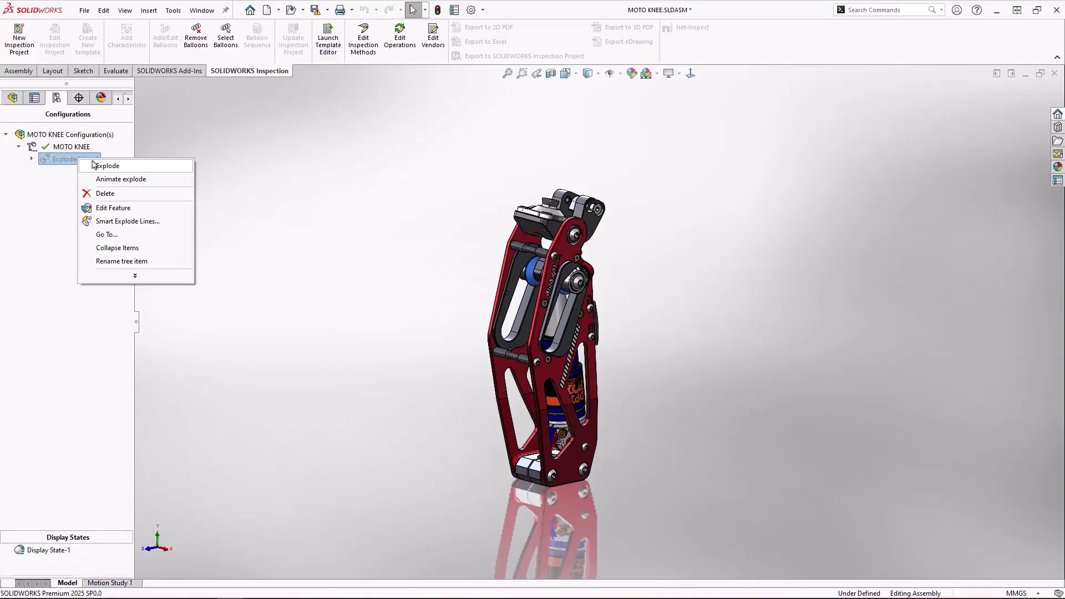
click(121, 179)
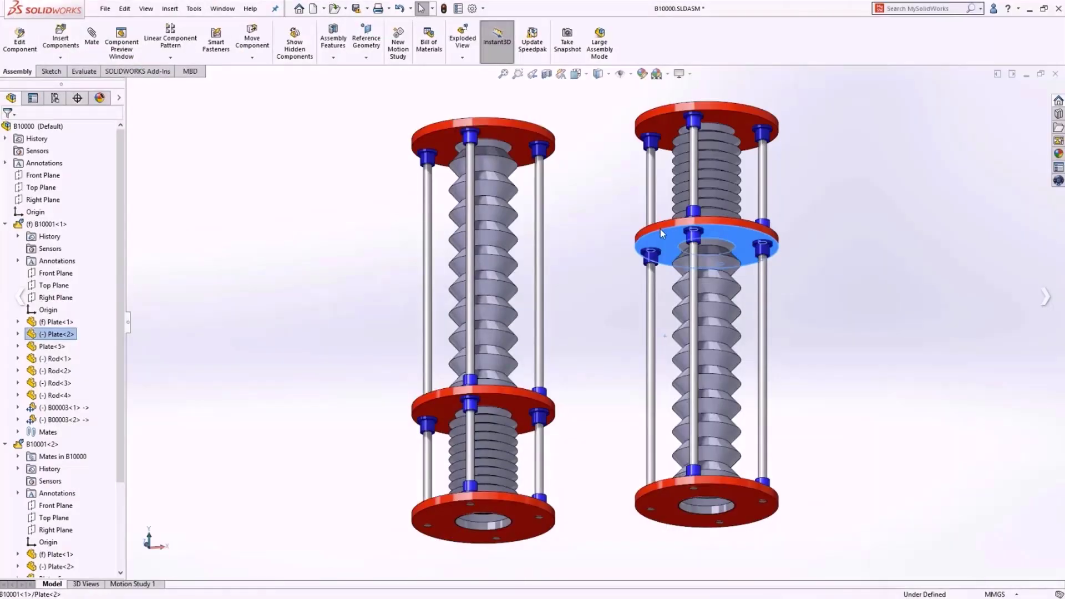
drag(660, 229, 678, 363)
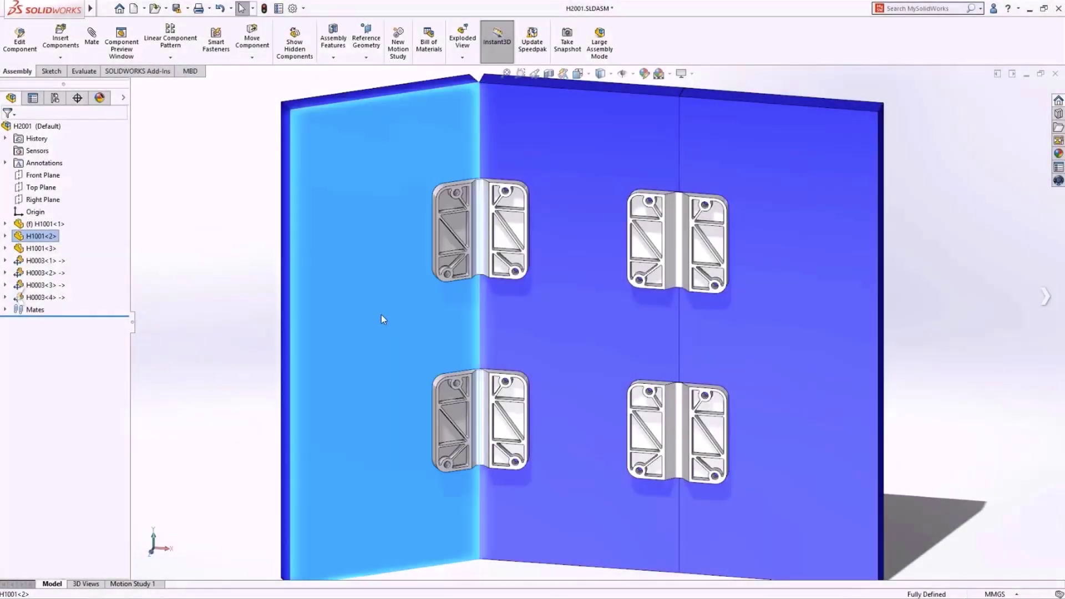
drag(786, 350, 762, 366)
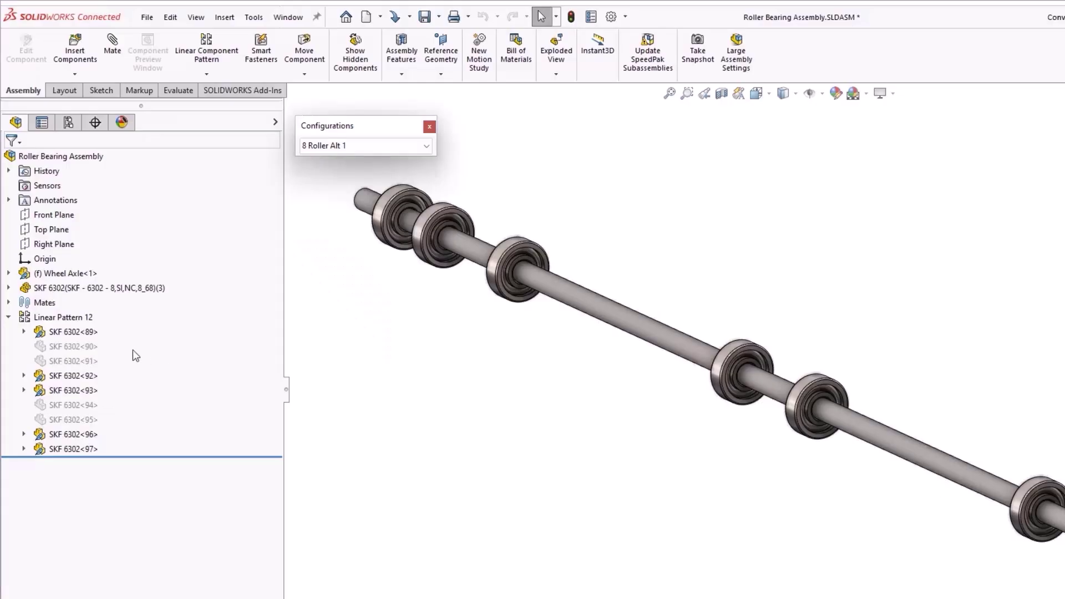
Step: Edit Linear Pattern 12 to skip bearing instances 3, 4 and 7 in this configuration only
click(45, 320)
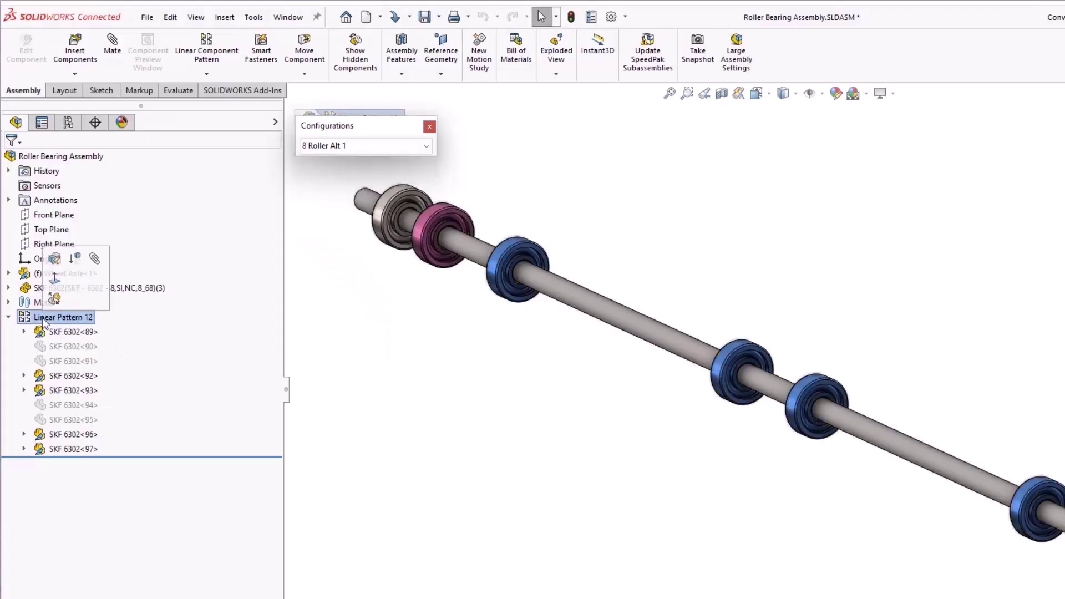
click(53, 259)
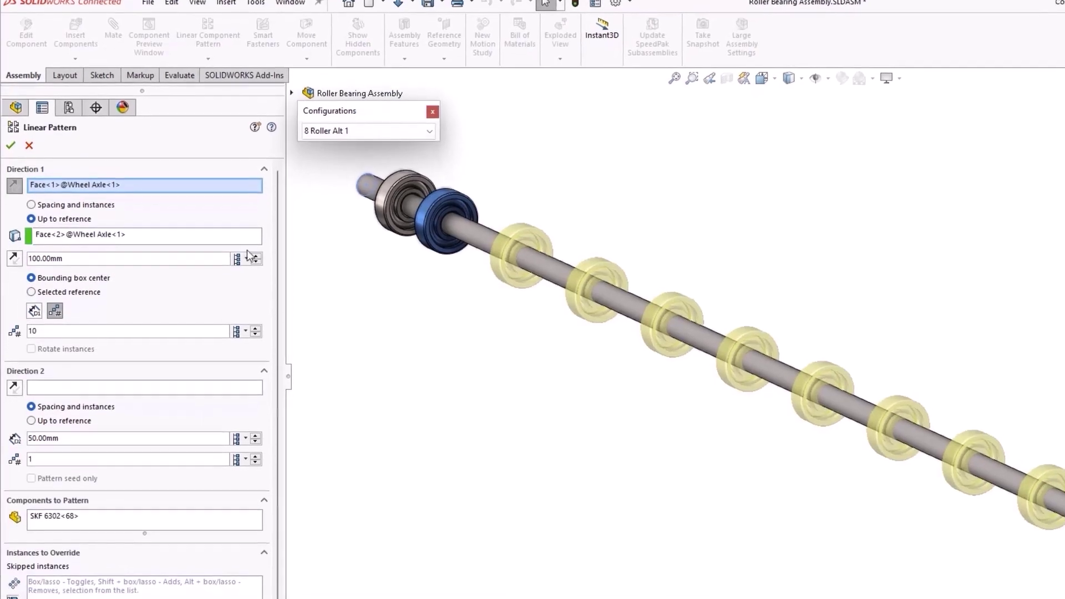
scroll(293, 167, down, 3)
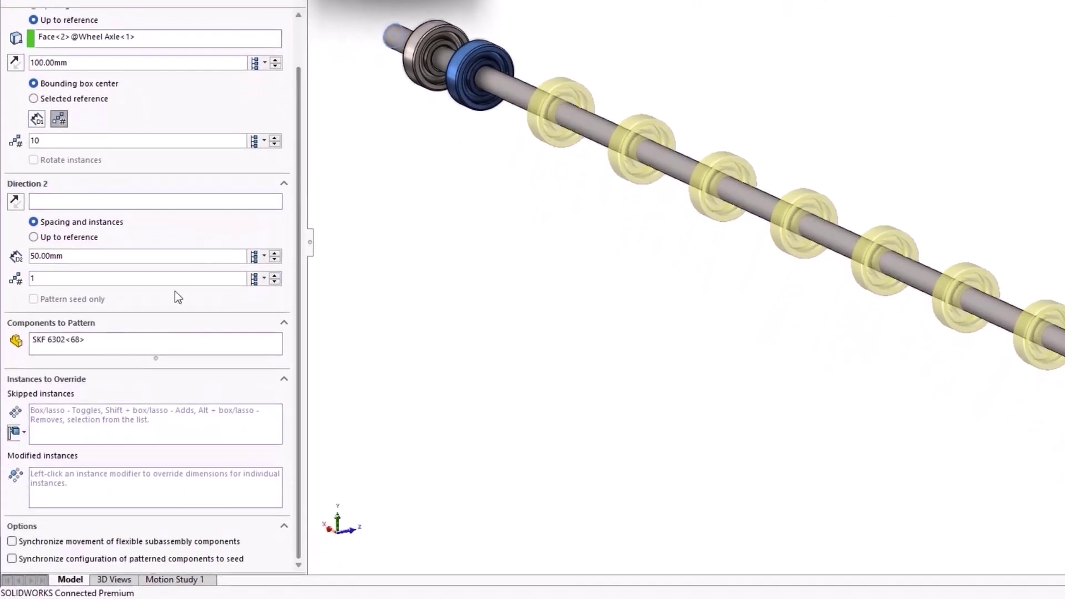
click(68, 407)
click(15, 432)
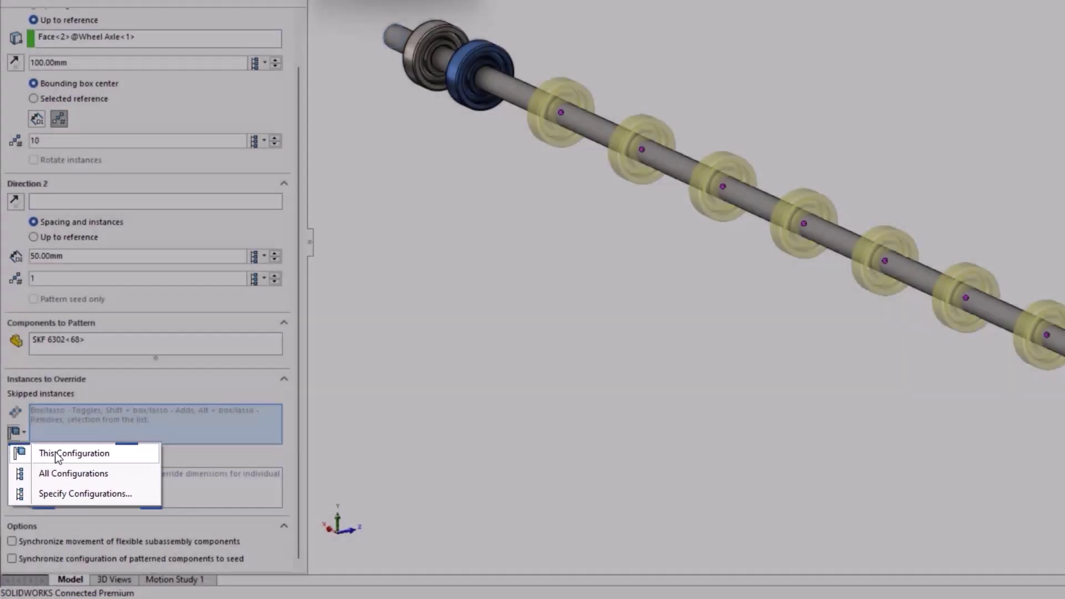
click(56, 455)
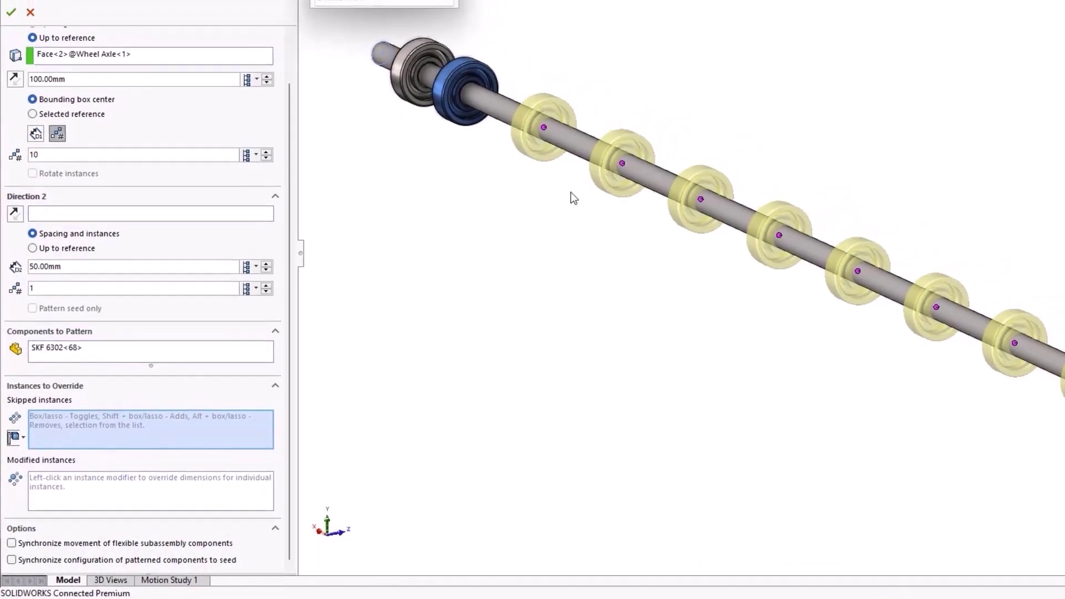
click(588, 184)
click(662, 220)
click(884, 321)
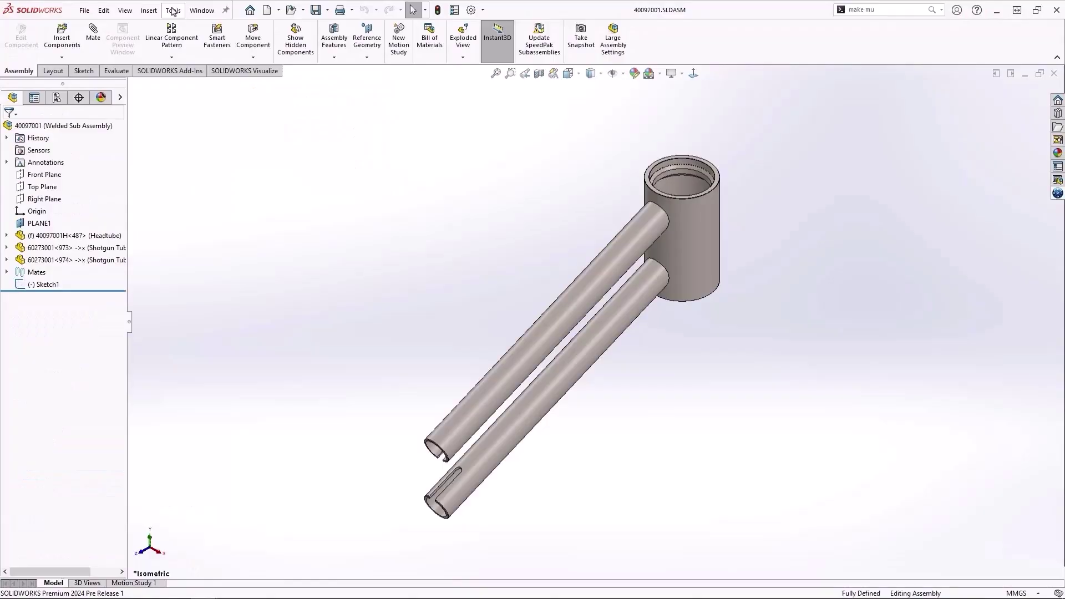
Step: Make multibody parts from the headtube and base main shaft assemblies as new documents
click(173, 11)
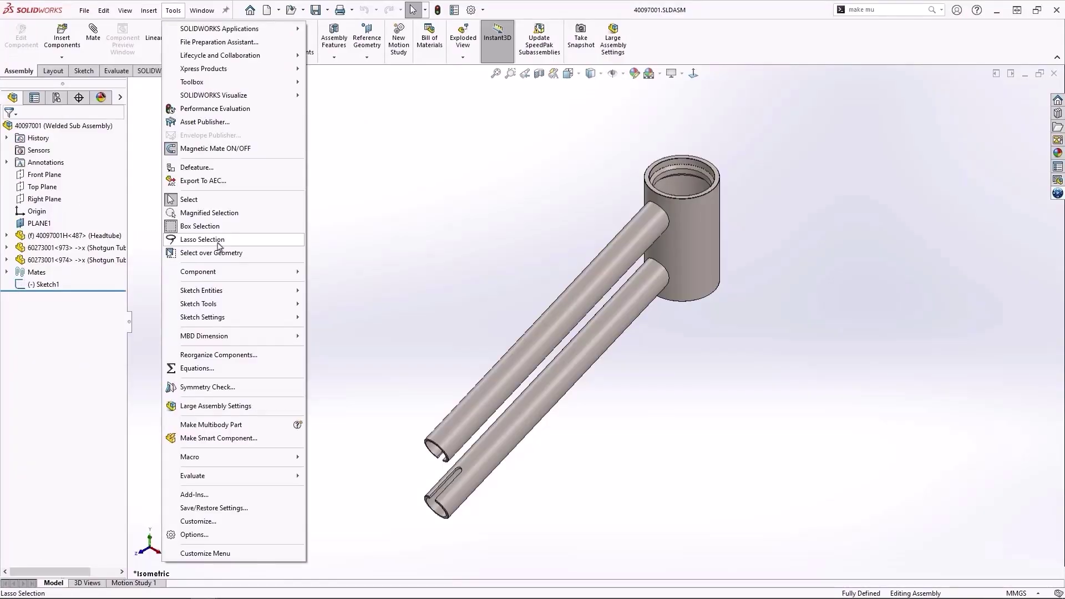
click(224, 427)
click(625, 410)
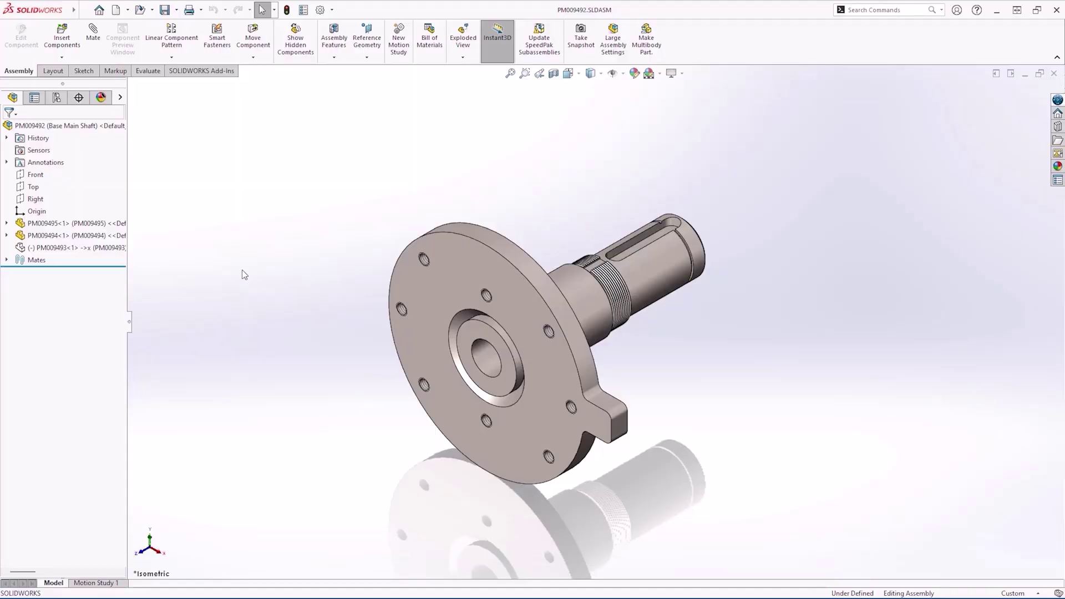
click(641, 51)
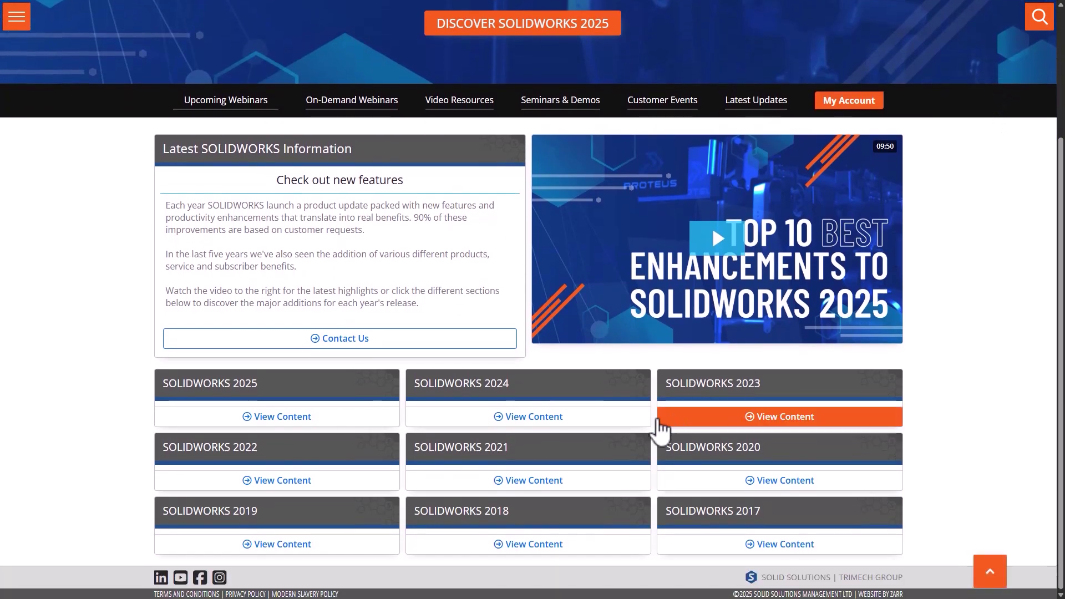
Step: View the SOLIDWORKS 2021 what's new overview, then the Deep Dive webinar page
click(566, 476)
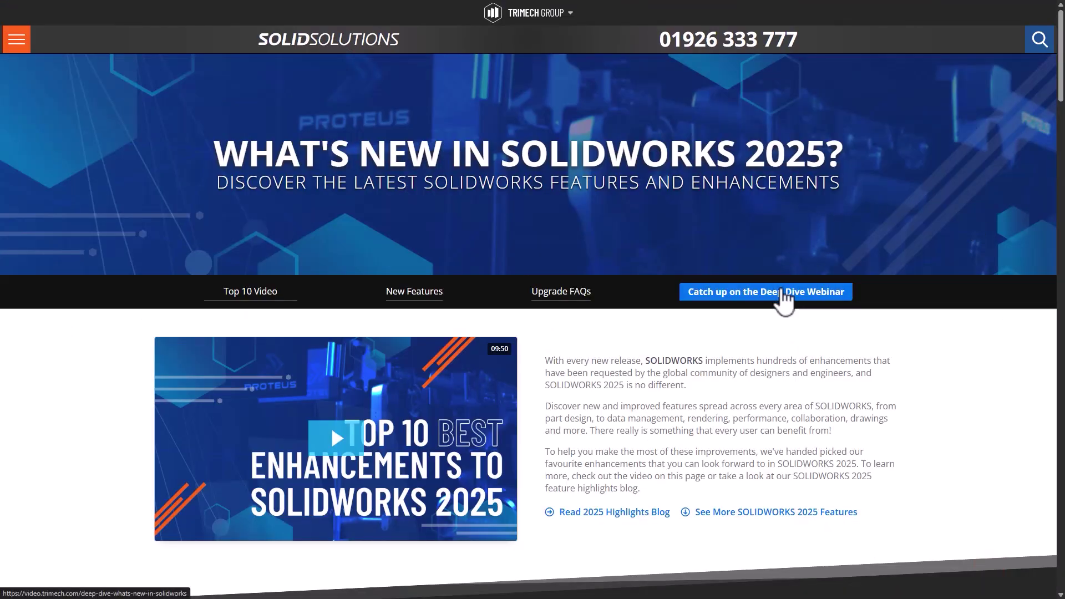
click(782, 295)
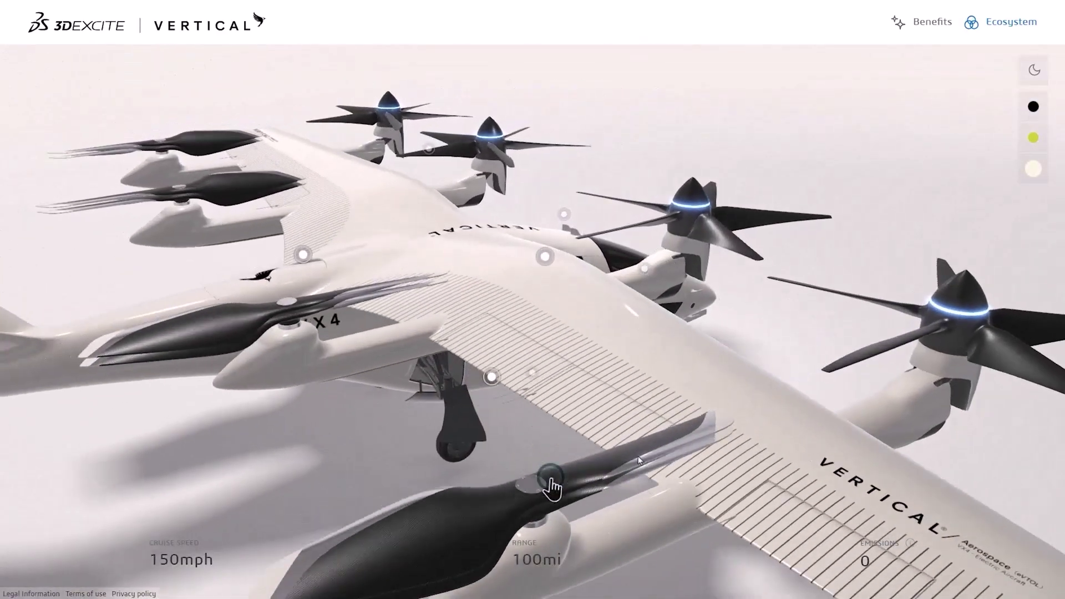
Step: Orbit the Vertical aircraft to view it from the side
drag(639, 460, 822, 419)
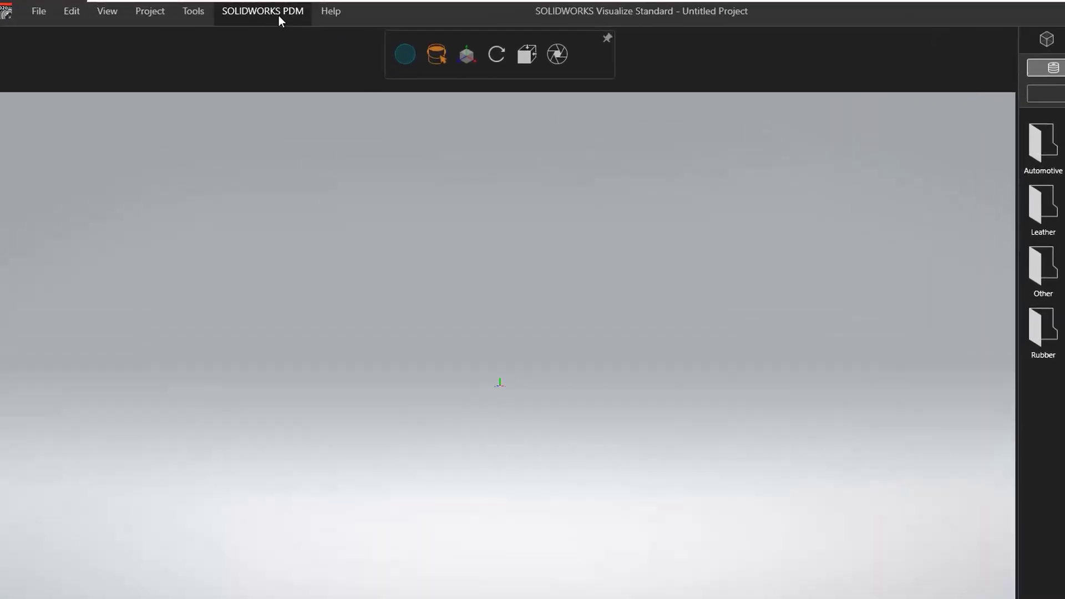
Step: Find project 4240-001 through PDM search and check it out
click(383, 24)
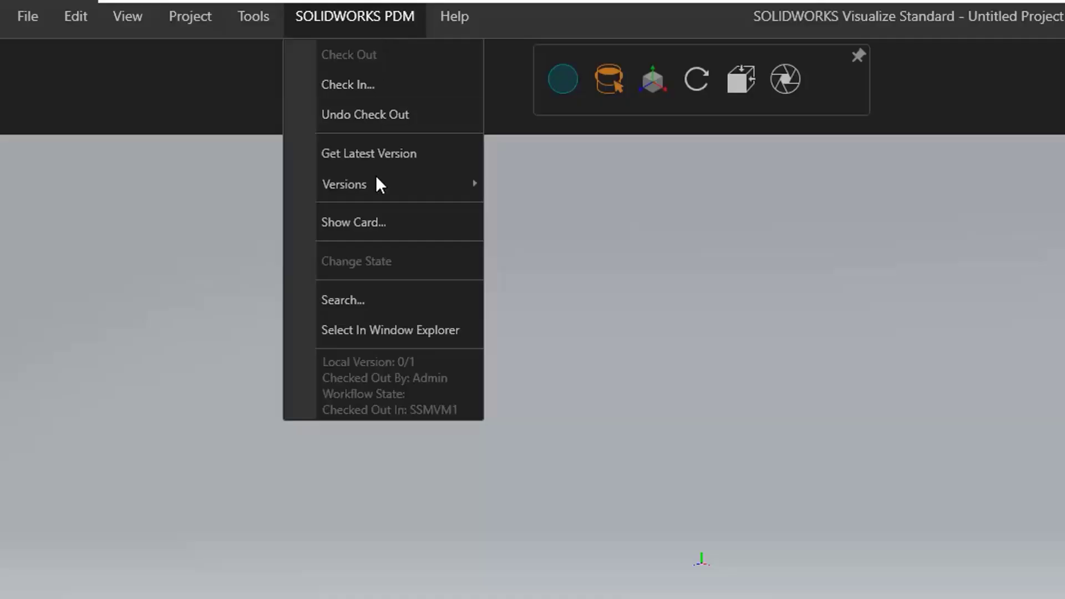
click(343, 299)
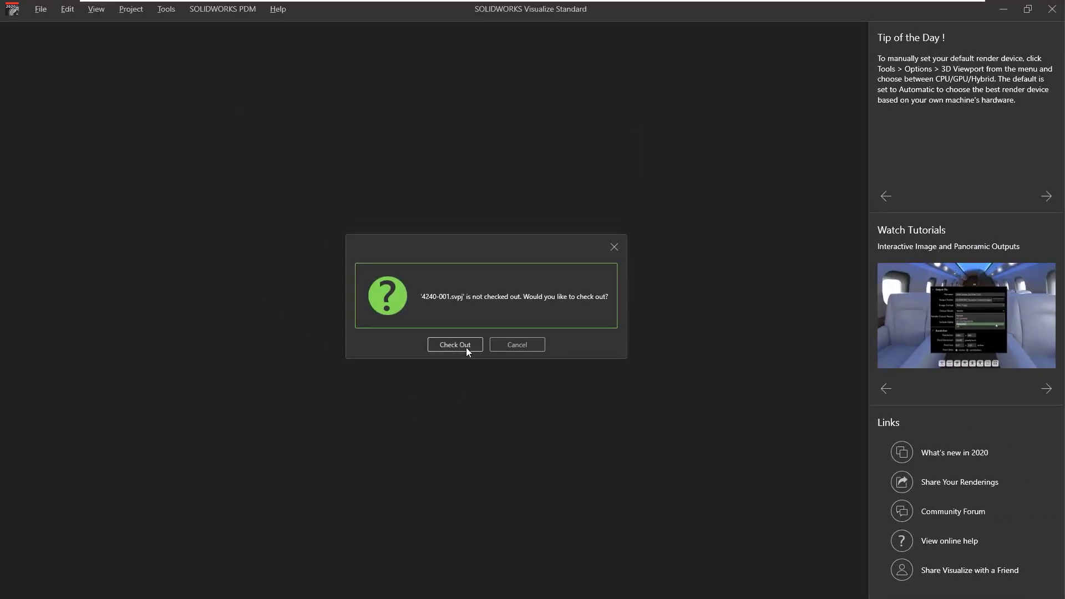
click(467, 351)
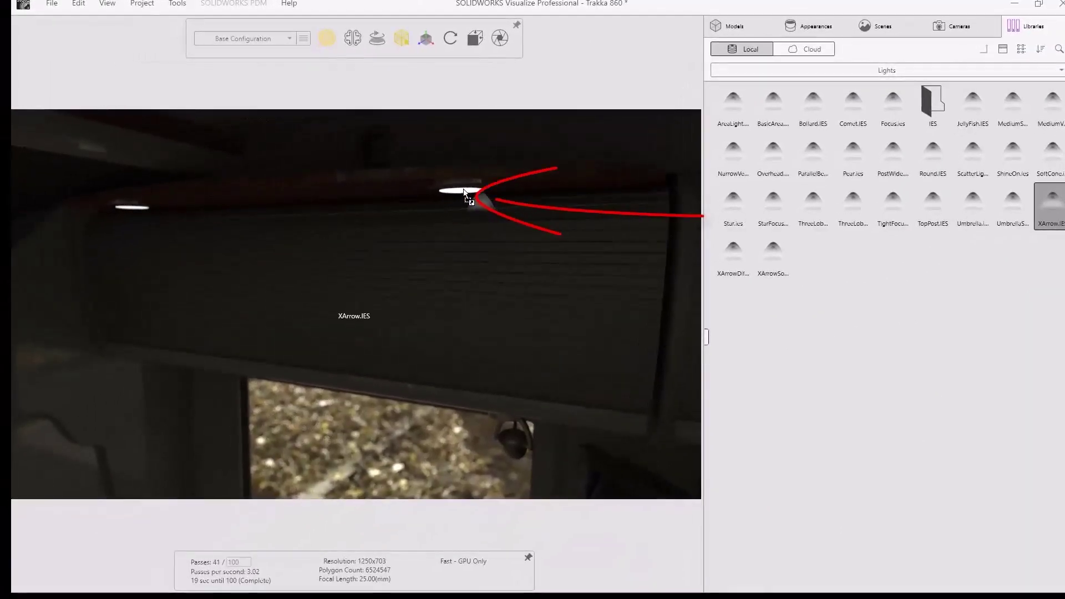
Step: Place XArrow.IES lights on the right and left ceiling fixtures
drag(464, 193, 464, 194)
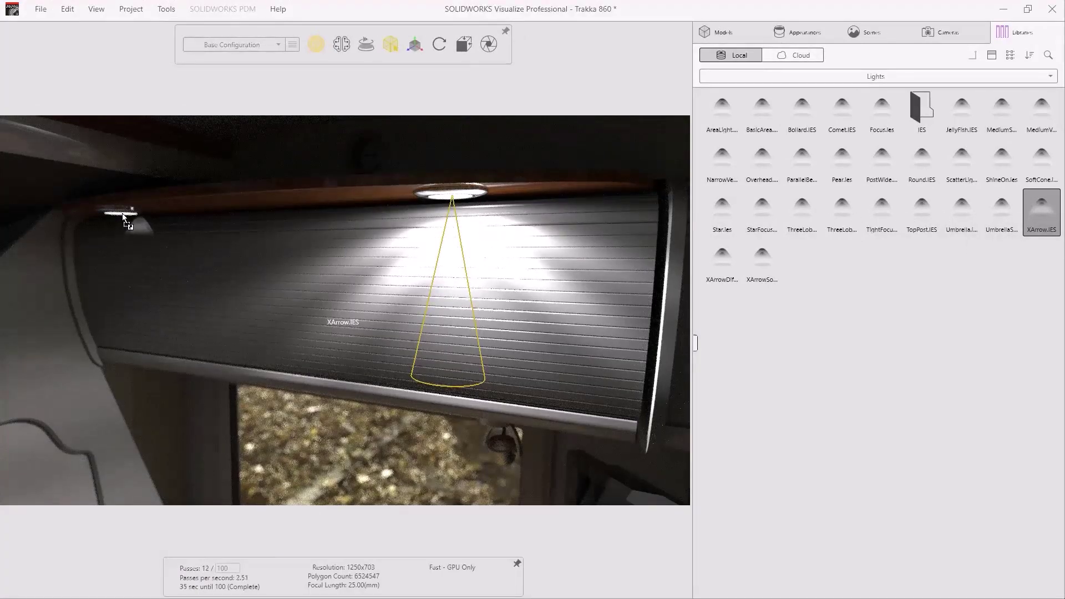
drag(123, 213, 123, 213)
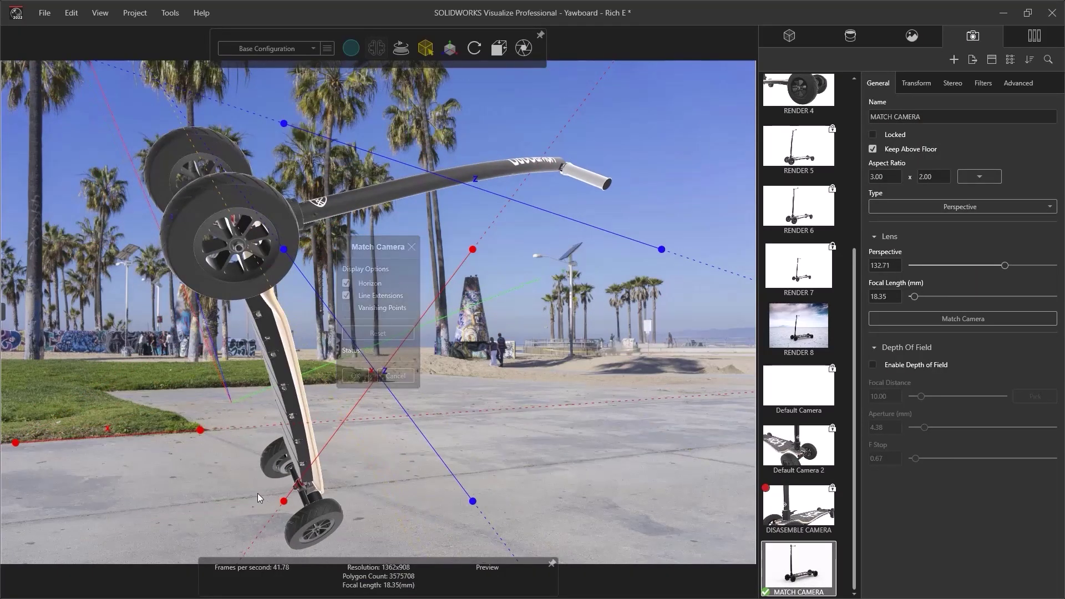
Step: Align the red and blue vanishing lines to the boardwalk edges and accept the match
drag(422, 161, 55, 516)
drag(472, 249, 398, 477)
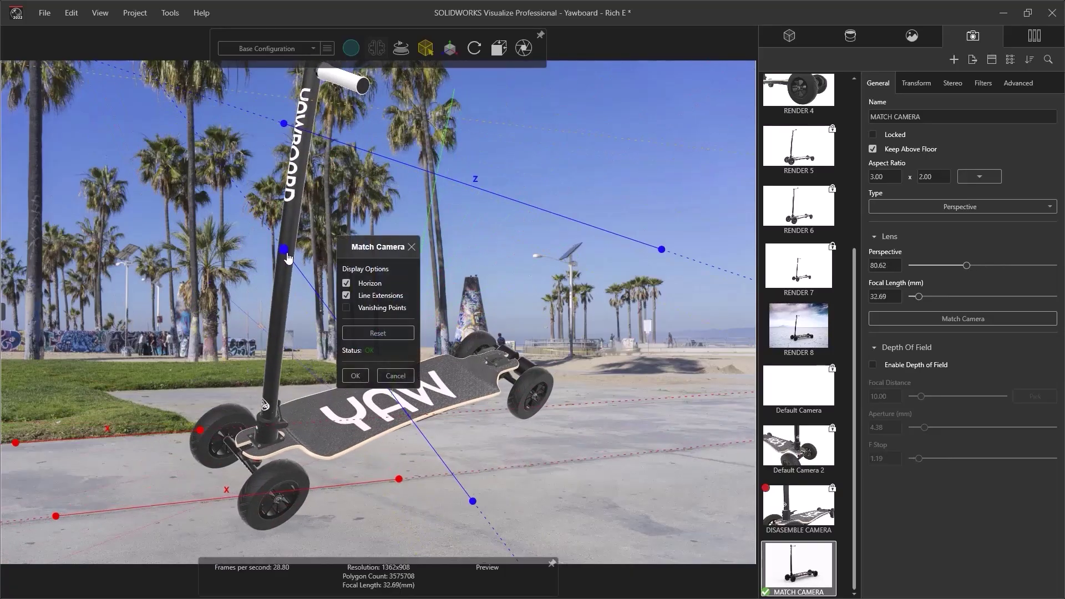
drag(284, 248, 100, 393)
drag(472, 501, 466, 527)
drag(661, 248, 726, 388)
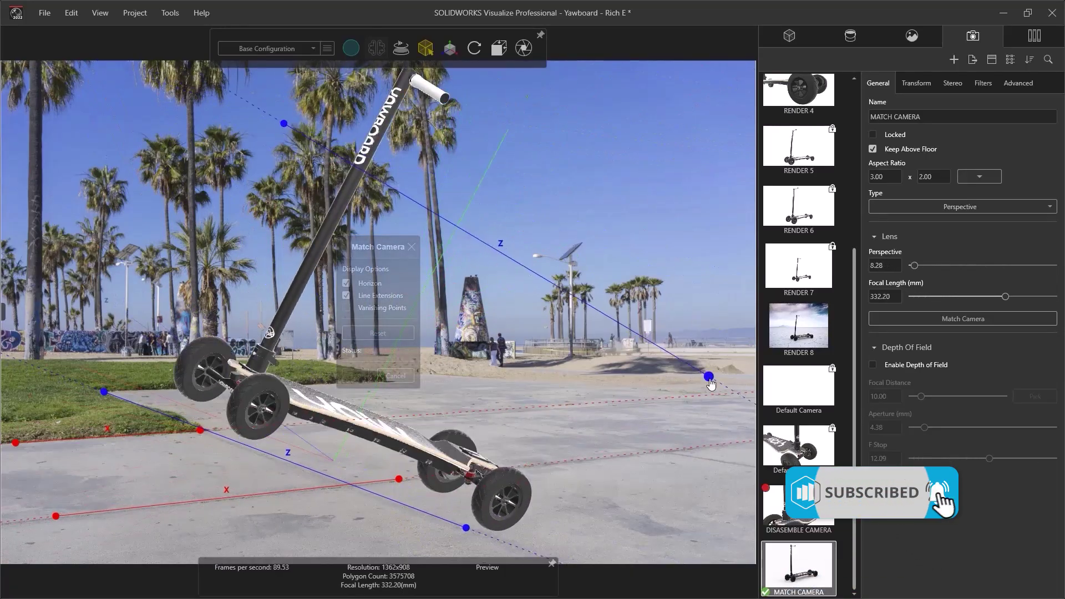
mouse_move(284, 123)
mouse_down()
mouse_move(335, 339)
mouse_move(440, 375)
mouse_up()
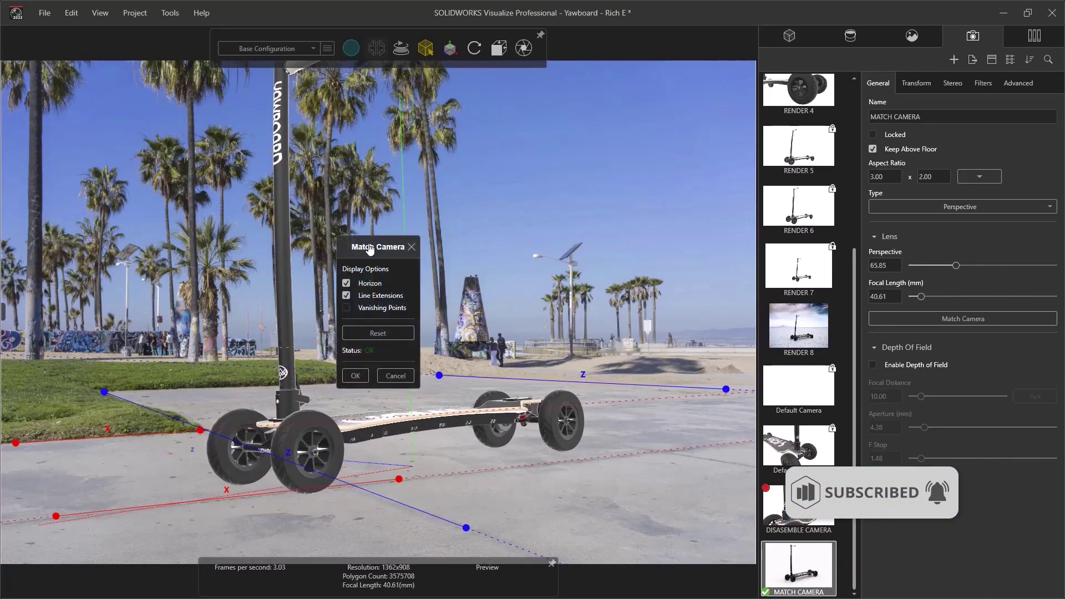
drag(370, 249, 628, 159)
click(614, 282)
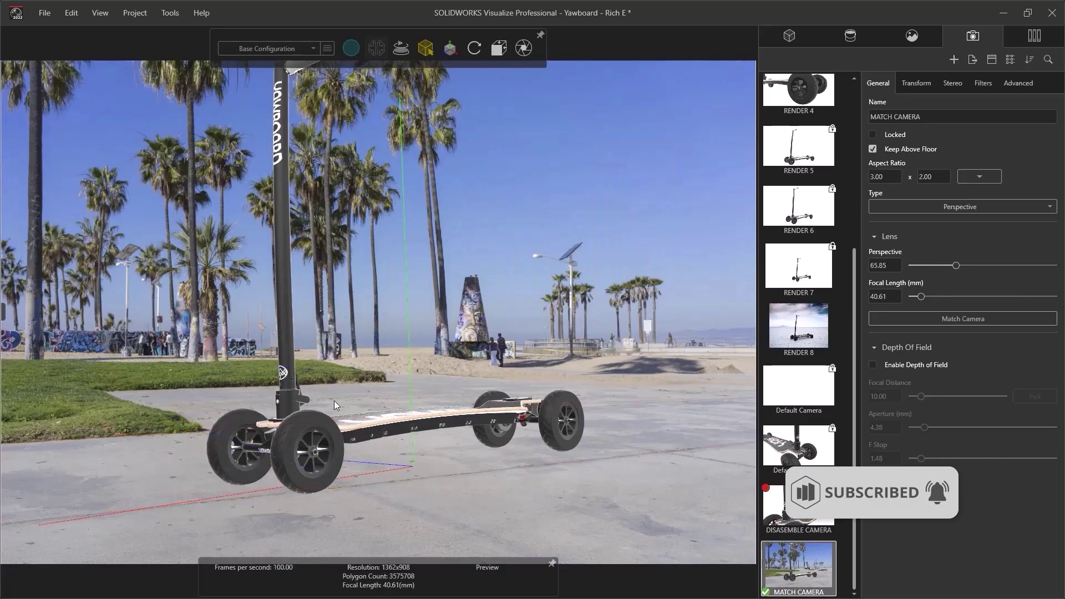
scroll(333, 400, down, 3)
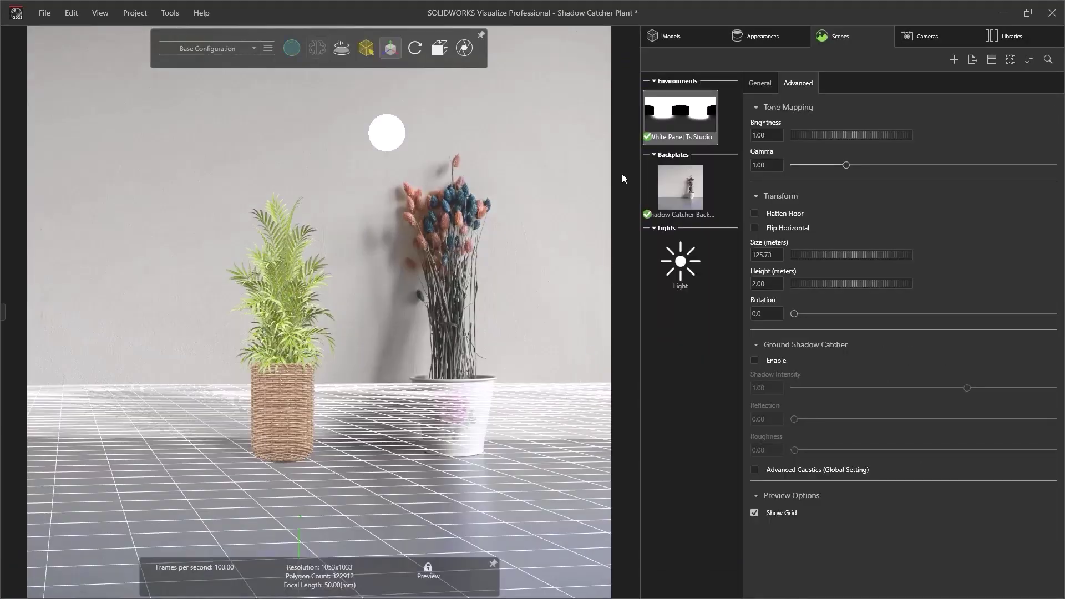
Step: Unhide the Wall and Wall 2 models and select Wall: Part 1
click(732, 94)
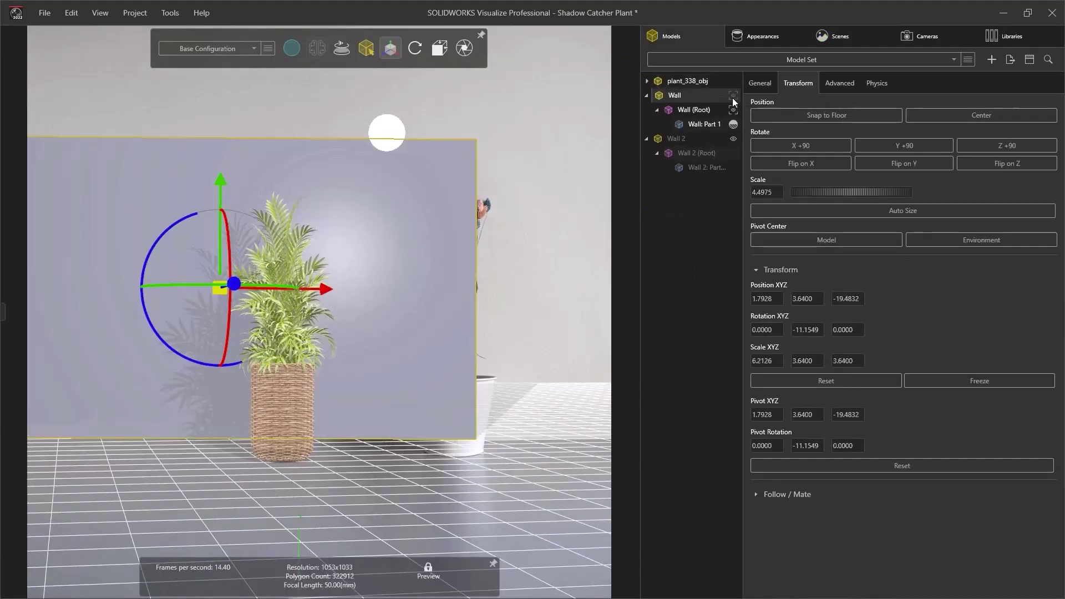
click(733, 139)
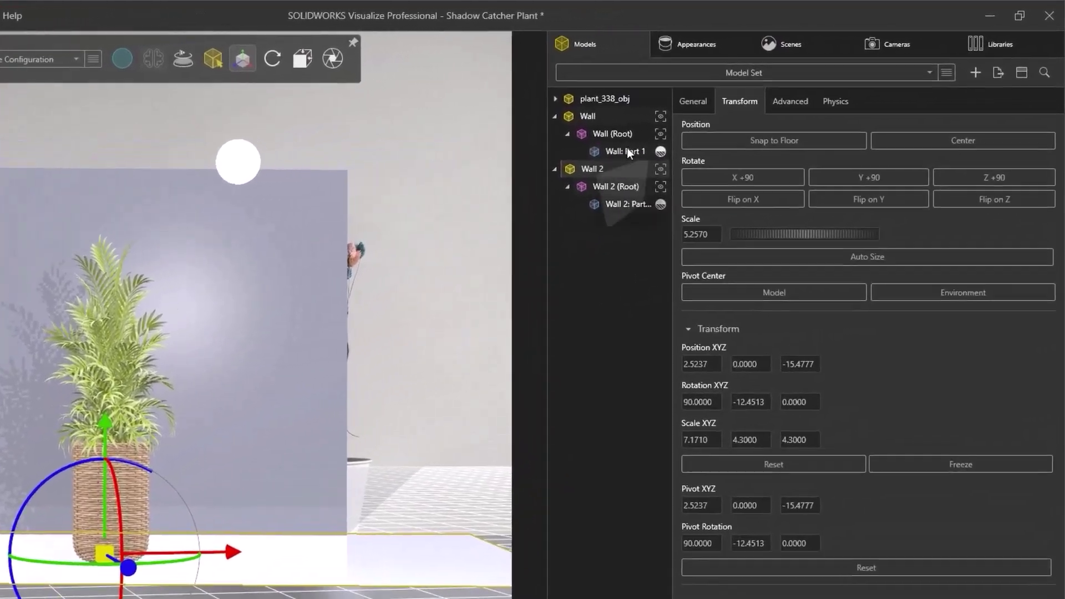
click(678, 133)
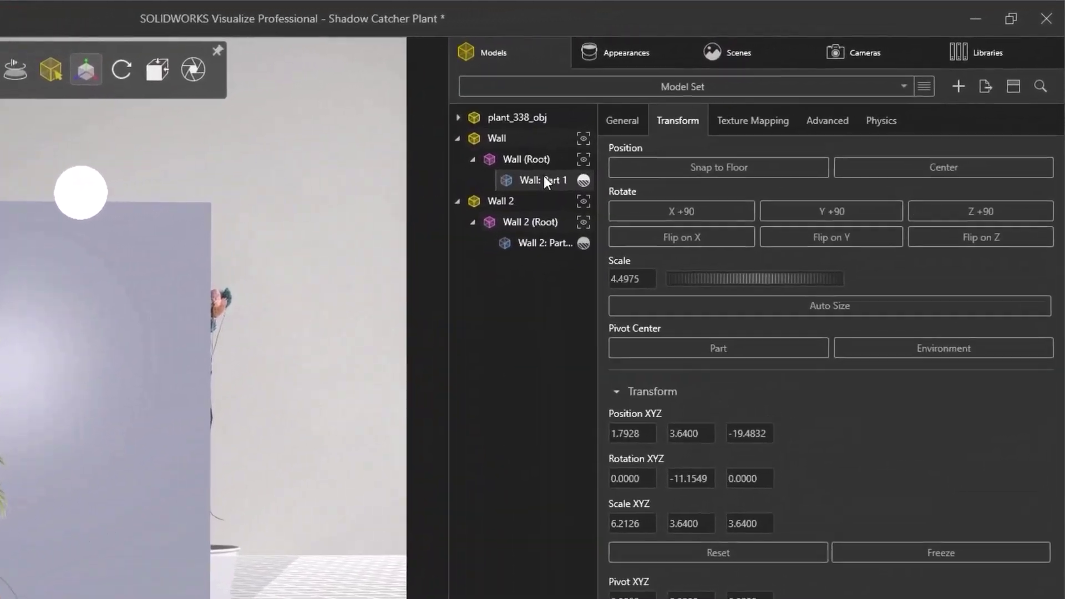
click(739, 88)
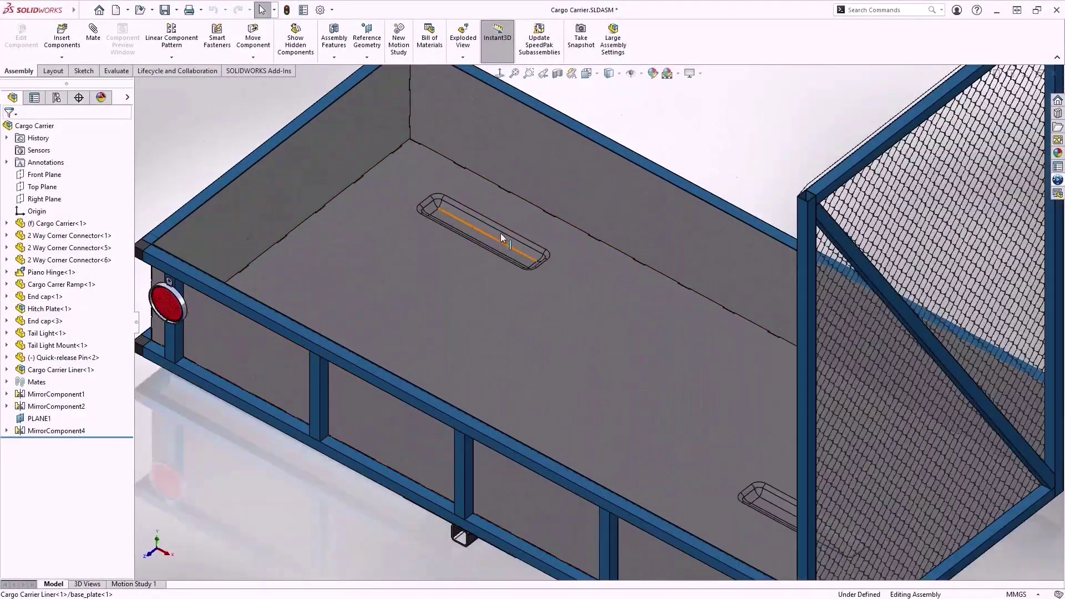
scroll(500, 234, down, 3)
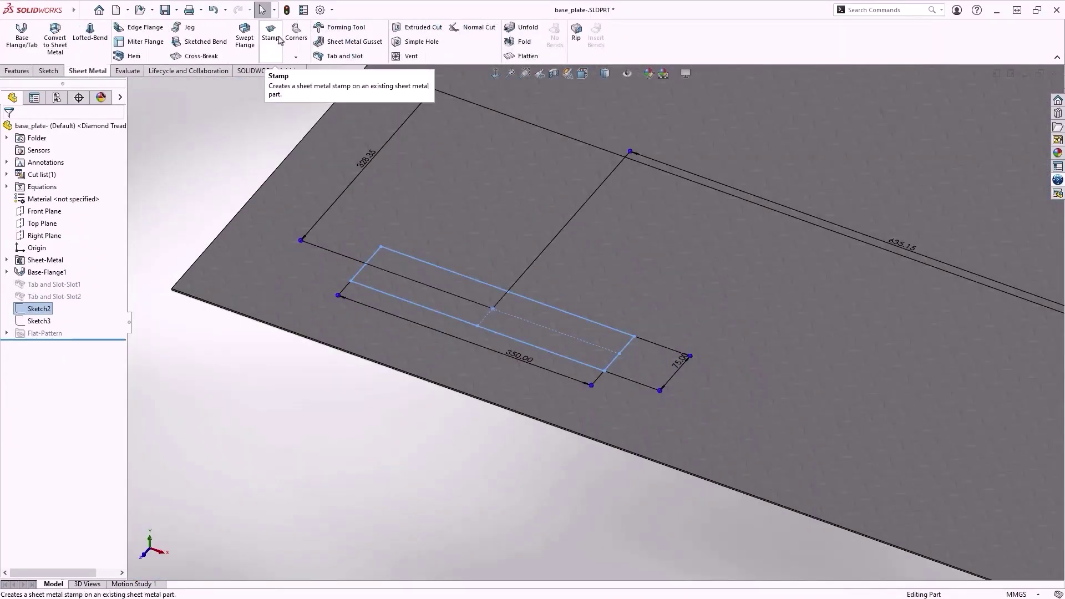
Step: Stamp the slot sketch: 20 mm depth, 5° draft, 10/20 mm radii, 15 mm corners
click(274, 37)
text(20)
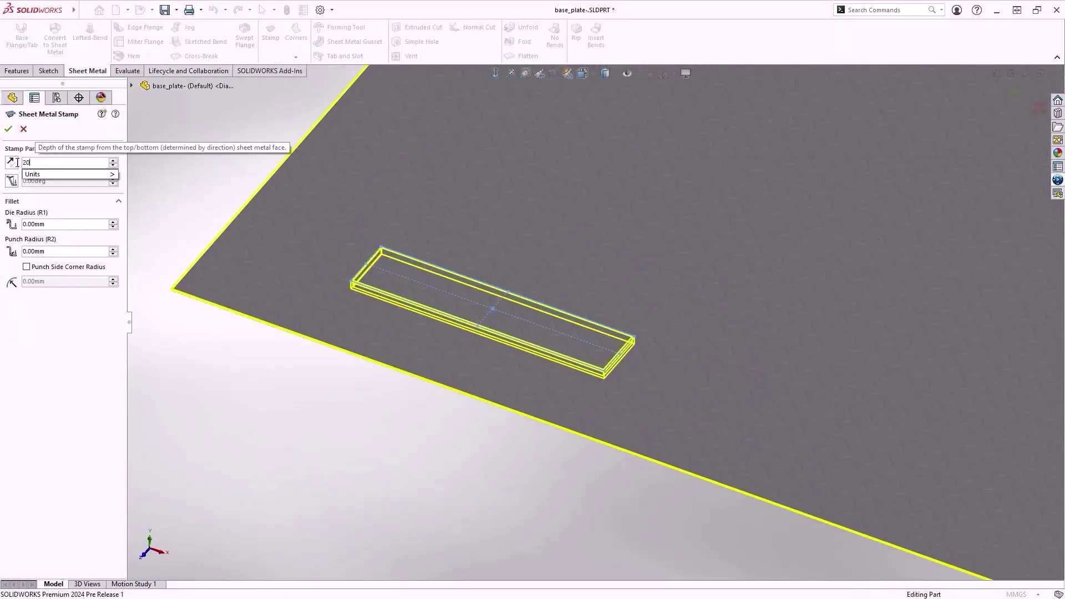
key(Return)
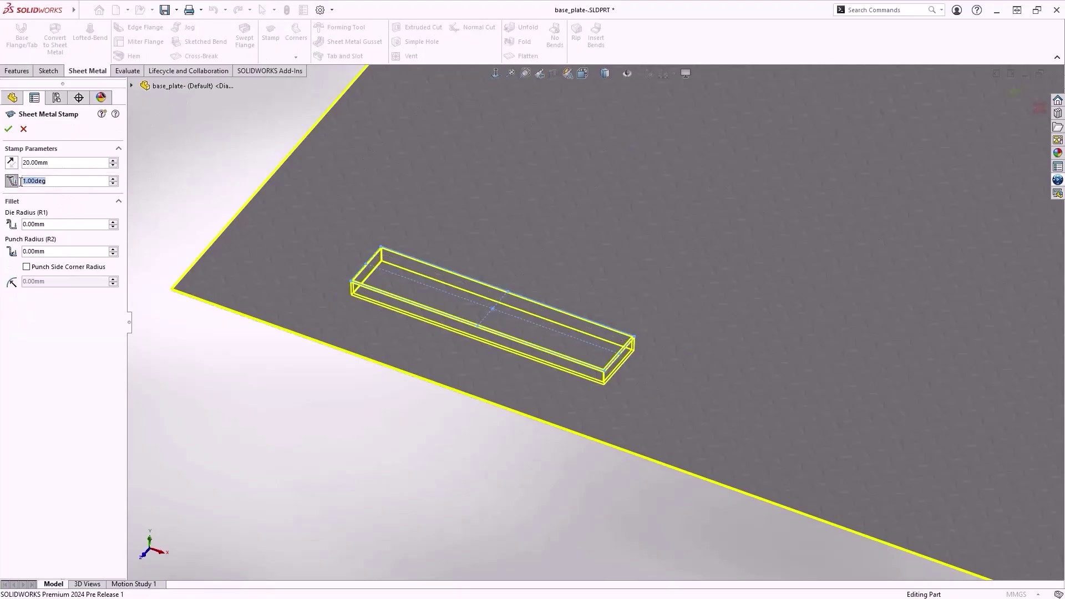
text(5)
key(Return)
scroll(466, 311, down, 3)
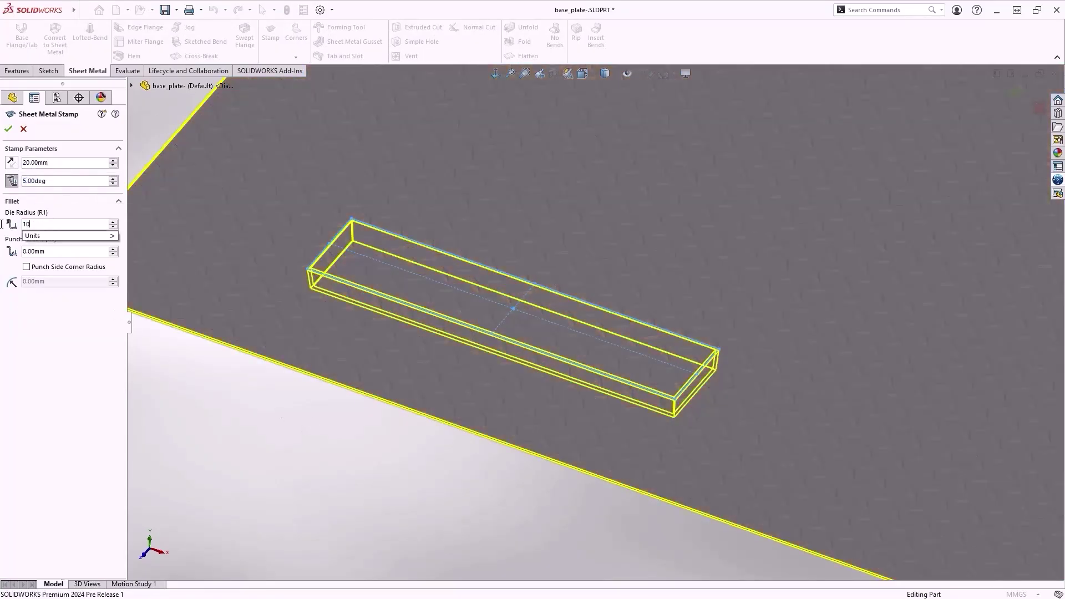
key(Tab)
text(20)
key(Return)
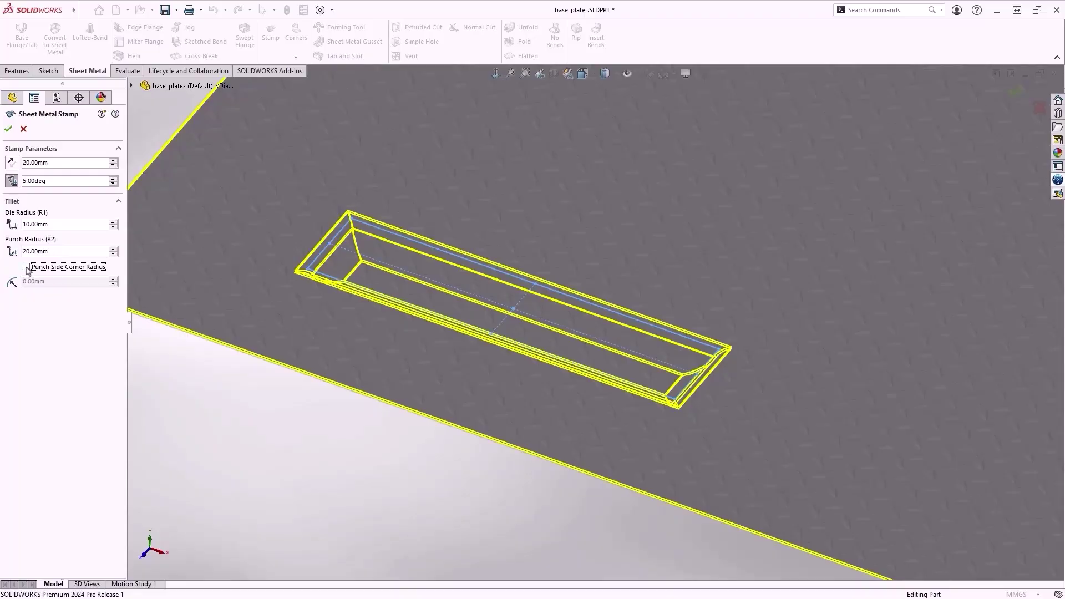
text(15)
key(Return)
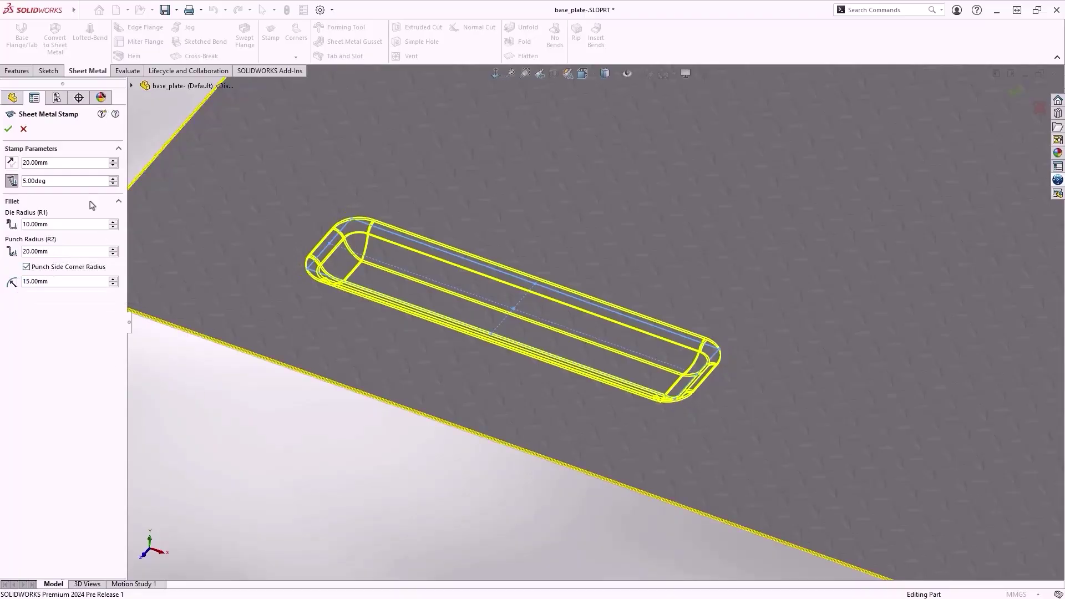
click(7, 129)
mouse_move(291, 419)
middle_down()
mouse_move(478, 137)
mouse_move(475, 293)
middle_up()
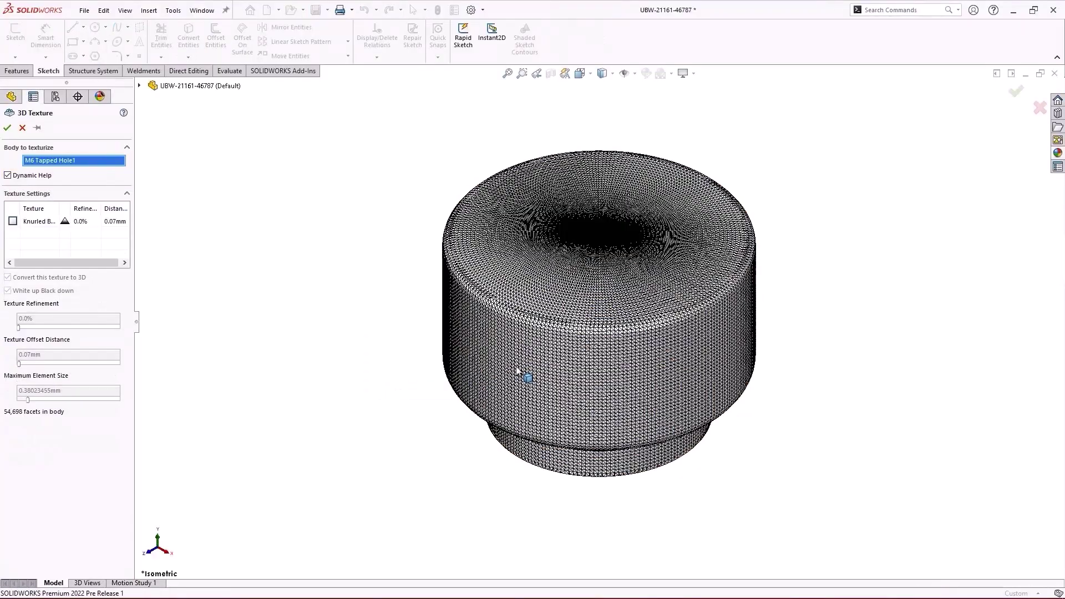
Step: Apply a Knurled texture with larger offset and smaller element size, then orbit to inspect
click(13, 221)
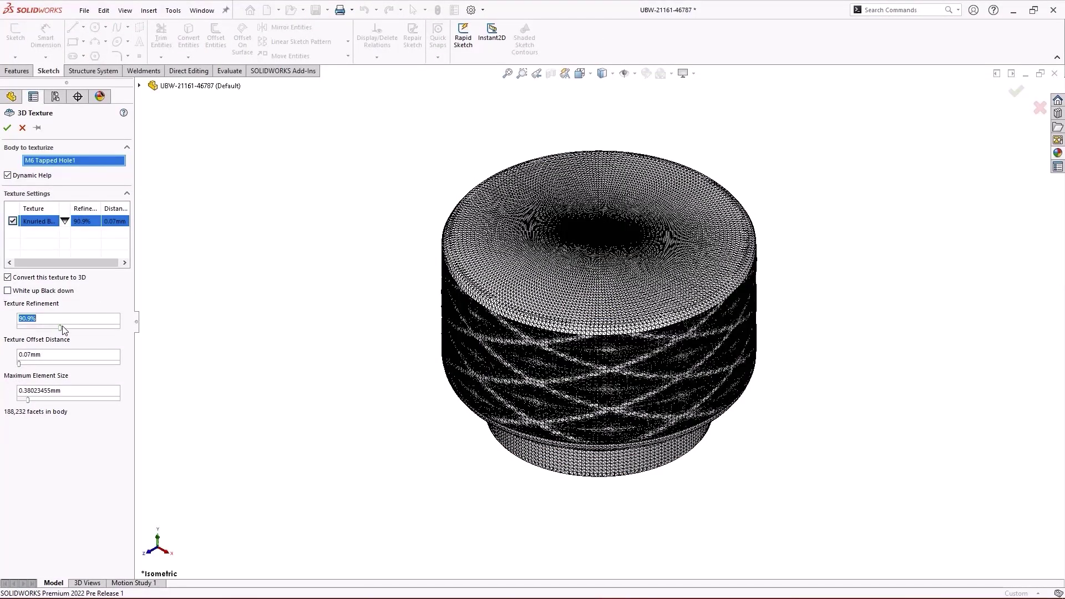
drag(18, 364, 30, 364)
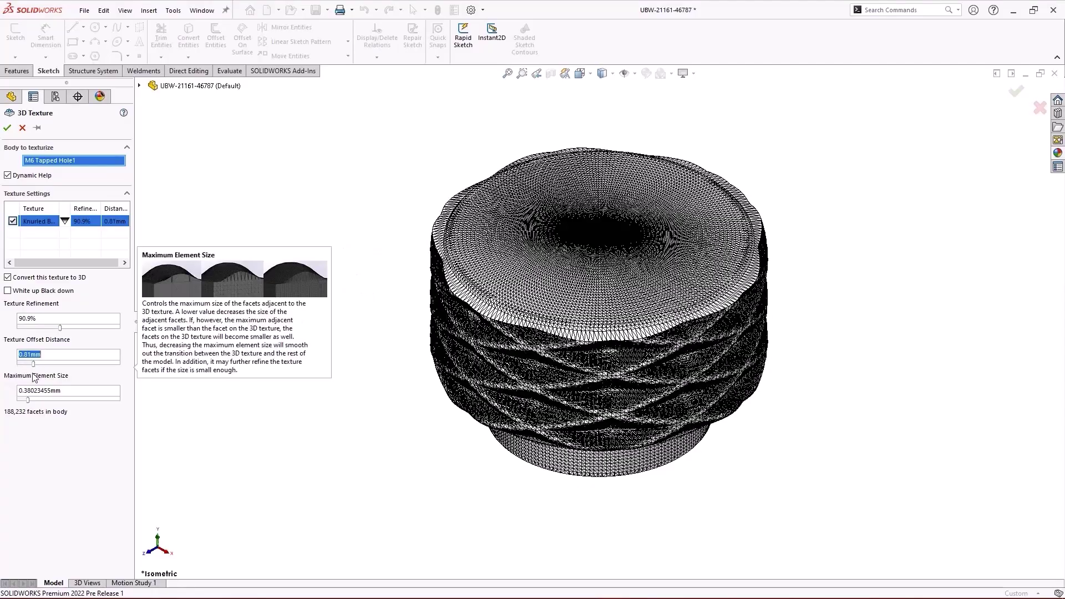
click(33, 400)
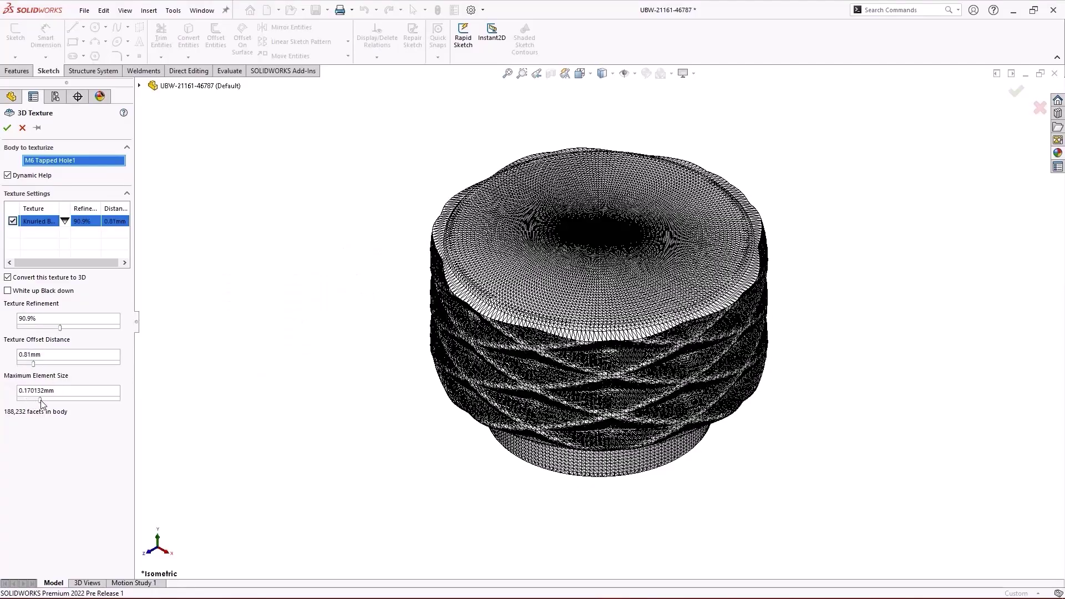
click(7, 128)
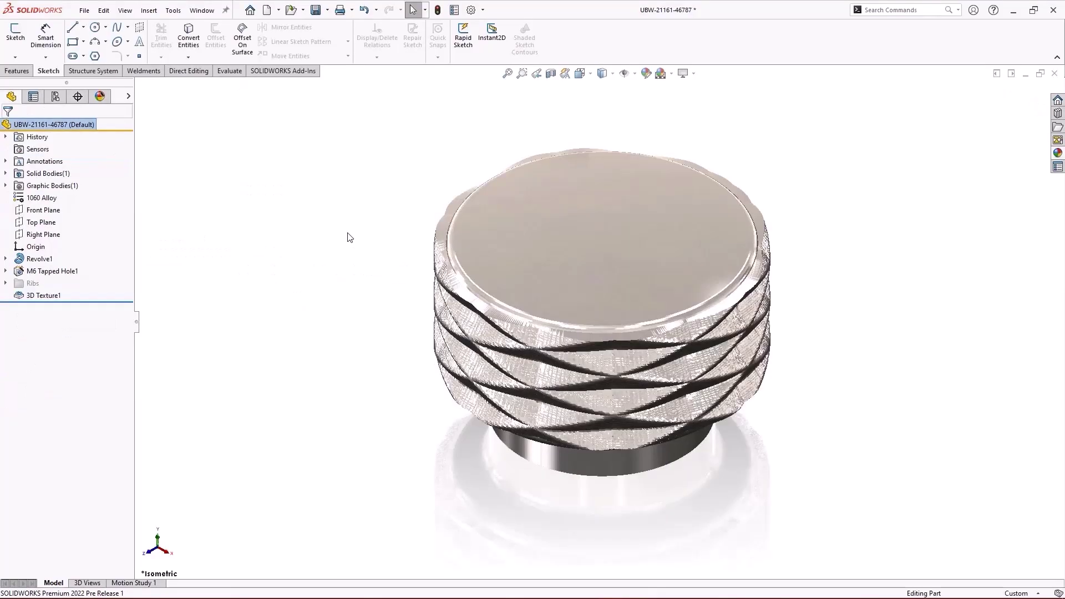
mouse_move(347, 235)
middle_down()
mouse_move(846, 361)
mouse_move(755, 122)
middle_up()
scroll(807, 372, down, 2)
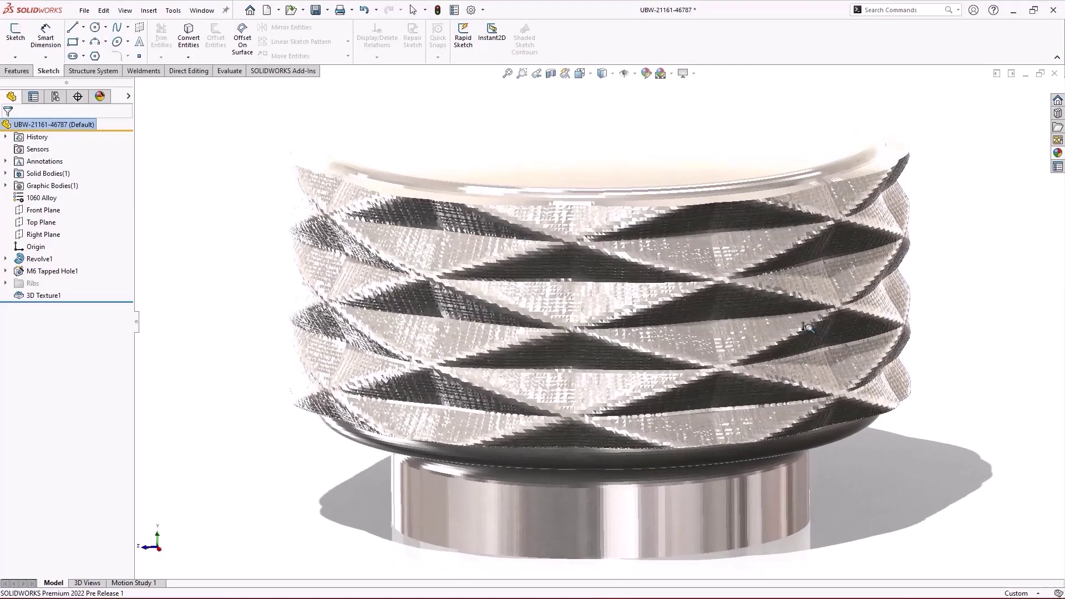
scroll(807, 372, down, 2)
scroll(812, 378, up, 5)
mouse_move(806, 286)
middle_down()
mouse_move(832, 376)
mouse_move(814, 310)
middle_up()
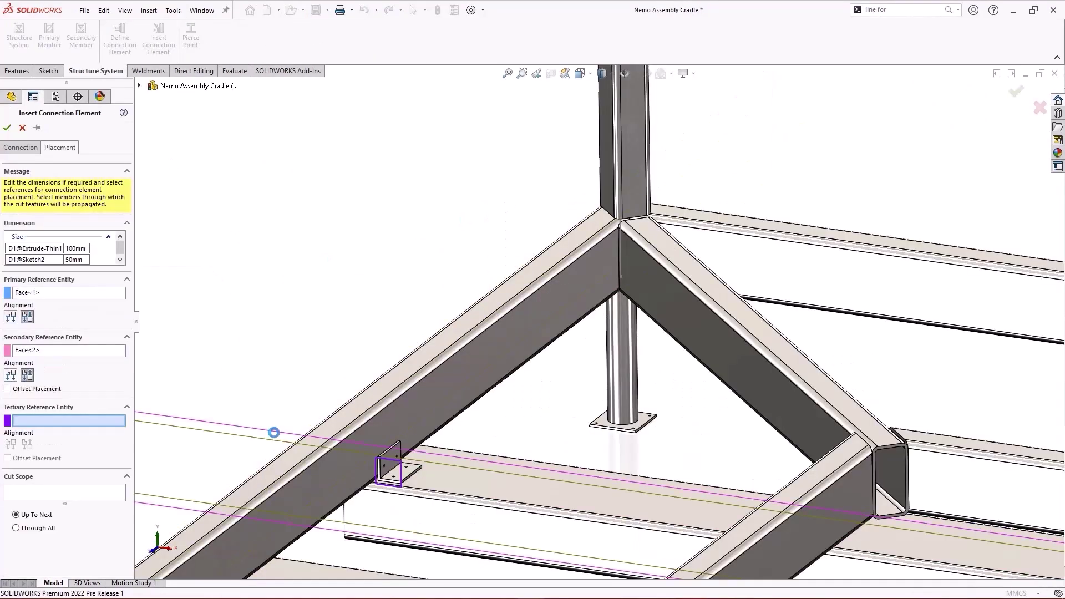
Step: Finish the L-clip connection element with its tertiary reference face and cut-scope members
click(274, 434)
click(400, 487)
click(379, 453)
key(Return)
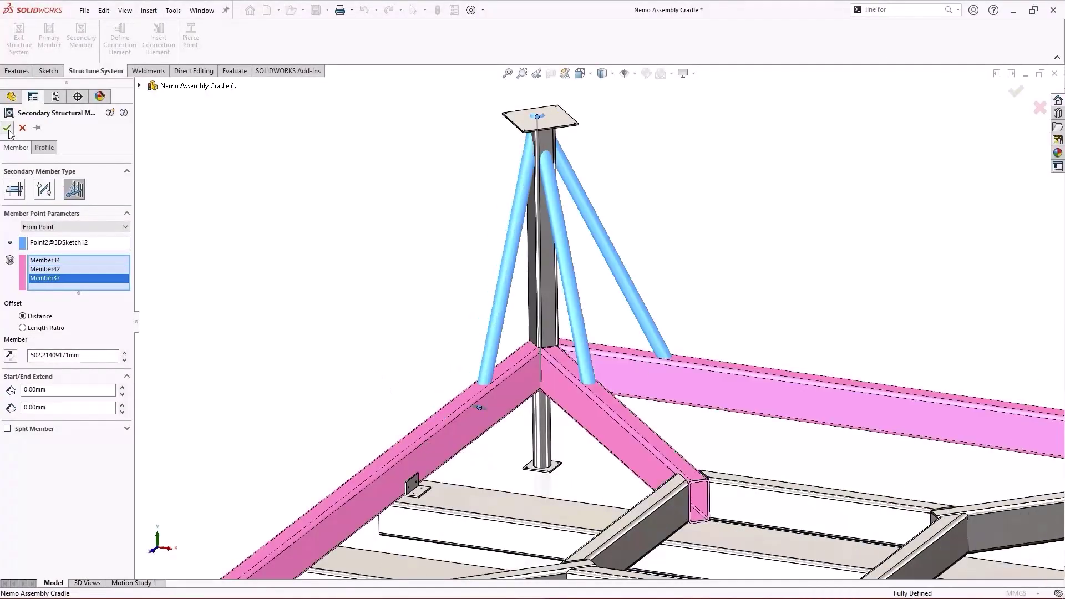
Step: Cap the tubular member's open end face with a 5 mm End Cap
click(7, 127)
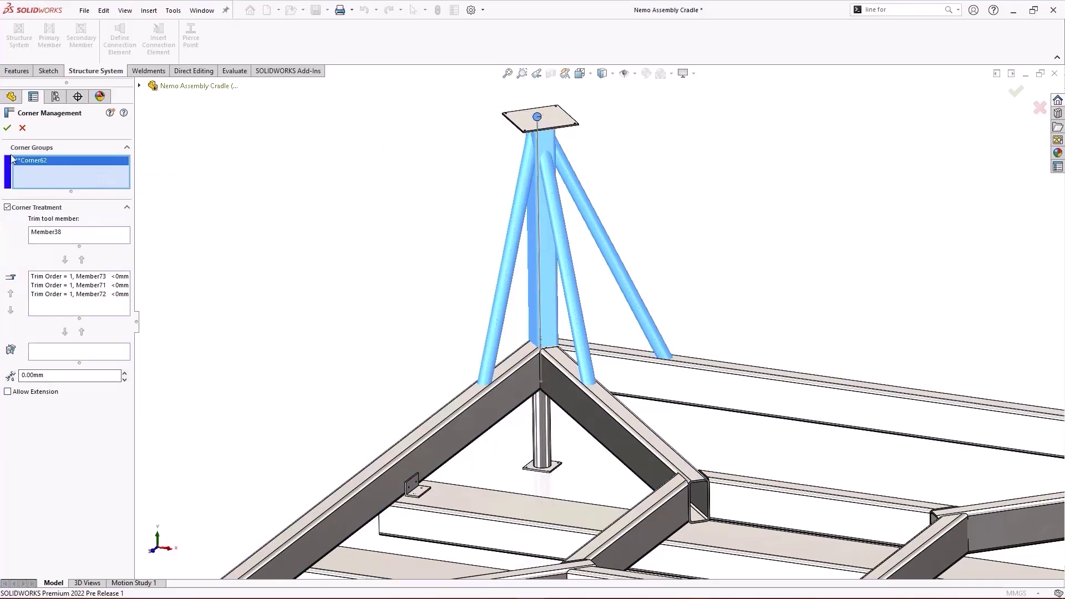
click(8, 128)
click(144, 71)
click(198, 26)
scroll(646, 392, down, 5)
scroll(601, 287, down, 3)
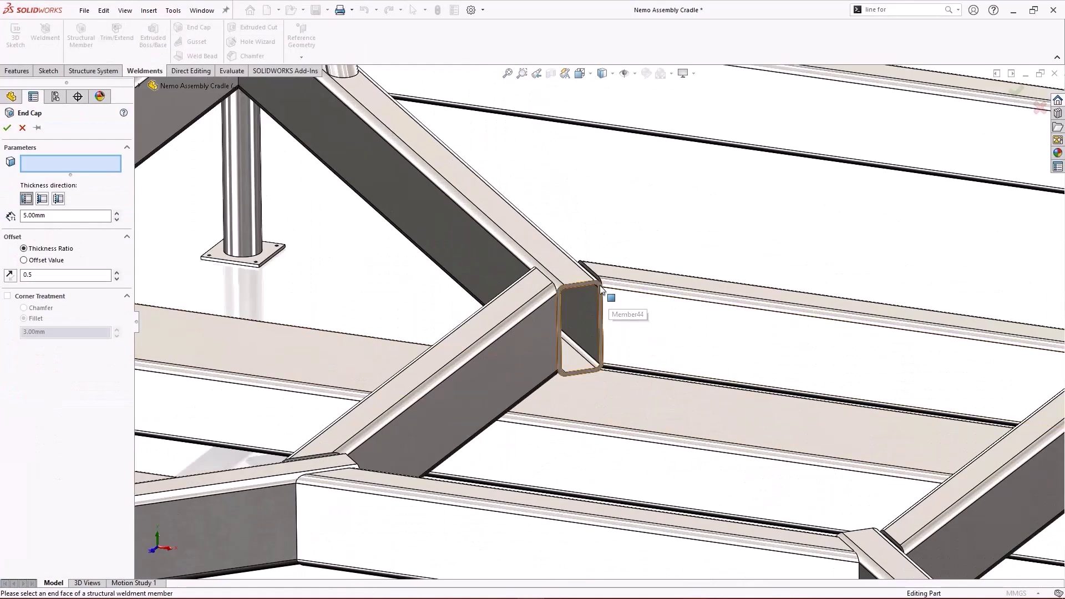
click(600, 287)
click(7, 128)
scroll(363, 258, up, 5)
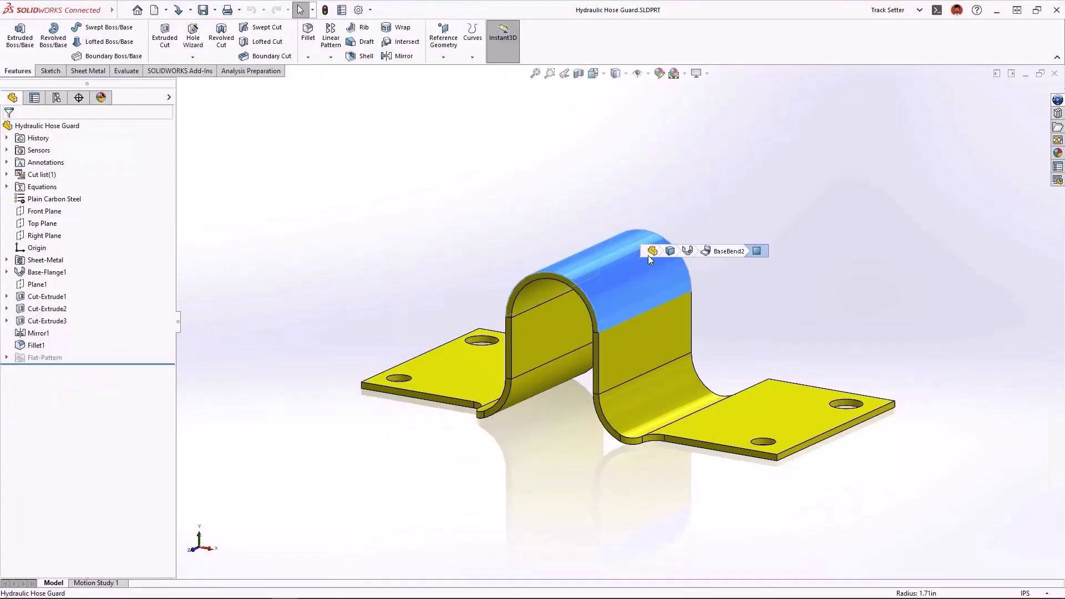
Step: Edit the Sheet Metal Bounding Box Width1 sensor and list its available bounding box properties
click(652, 250)
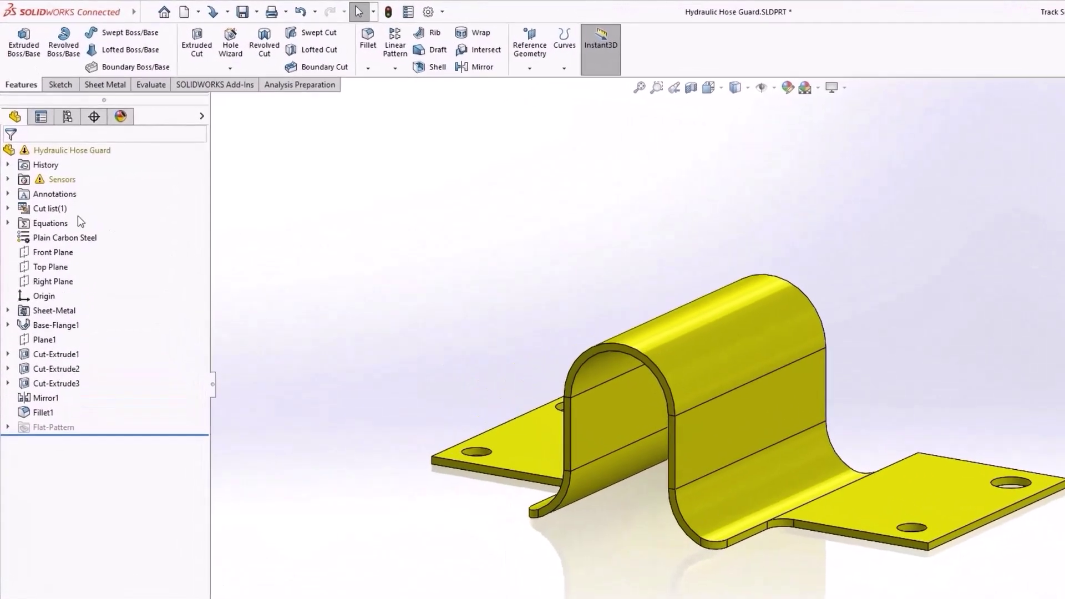
click(8, 180)
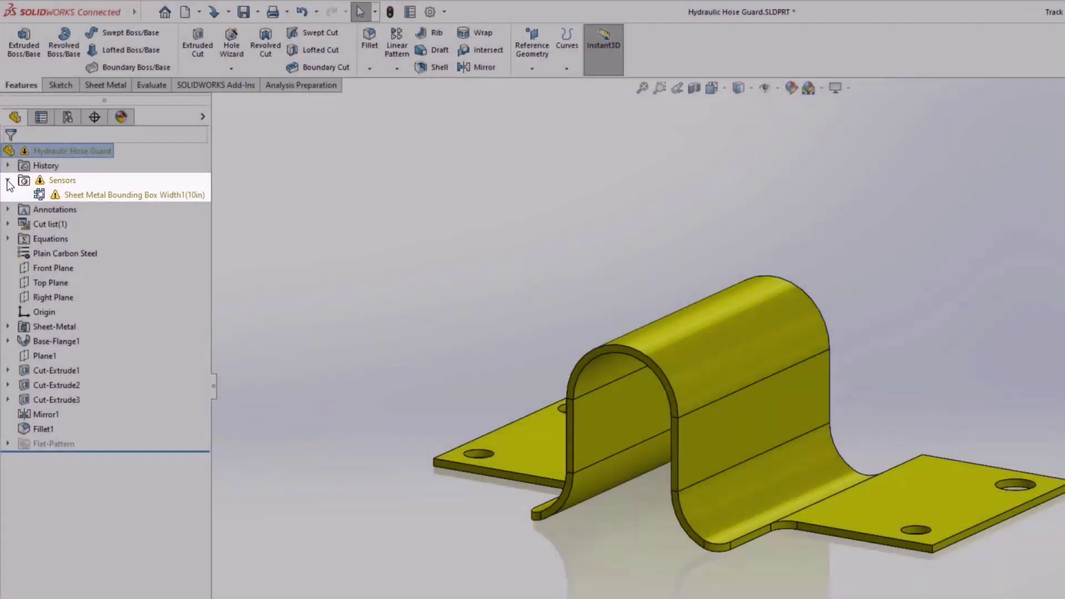
right_click(103, 194)
click(188, 222)
click(194, 290)
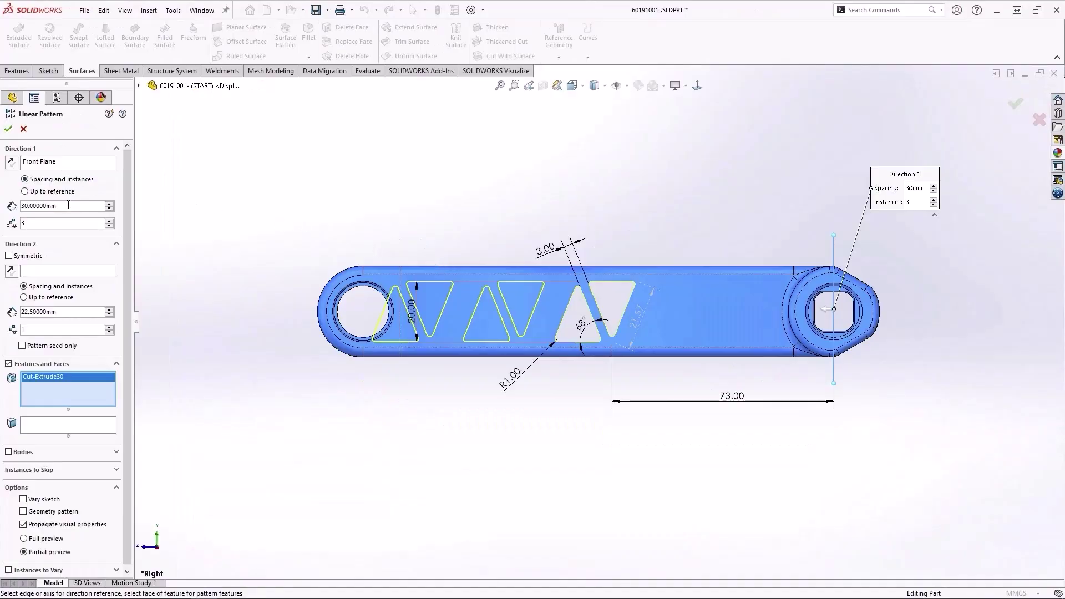
text(.5)
Step: Pattern the triangular cutouts at 22.5 mm, symmetric in Direction 2, then orbit the arm
key(Return)
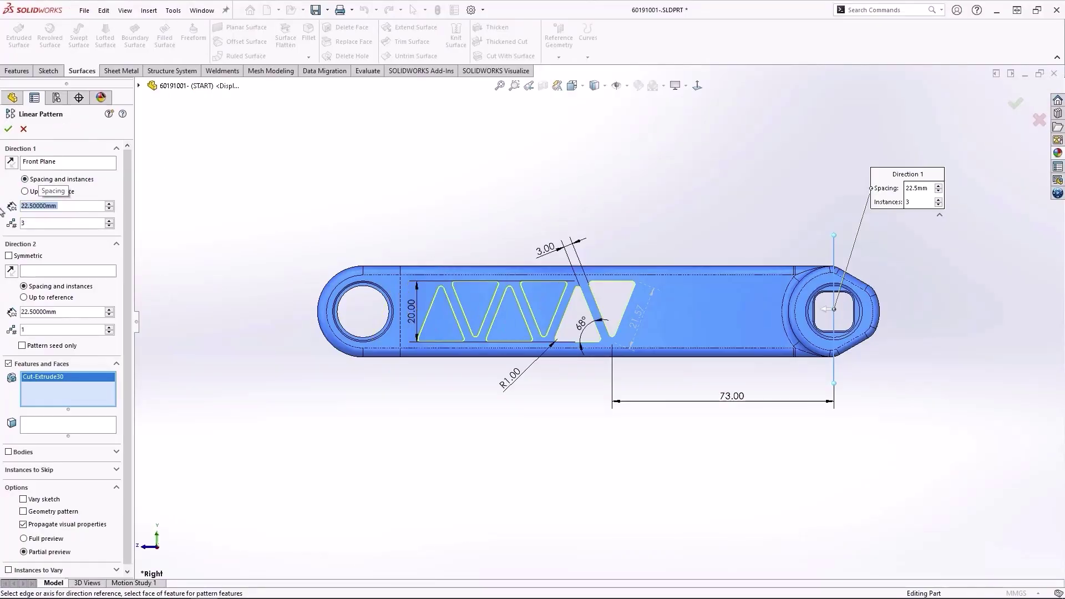
click(9, 256)
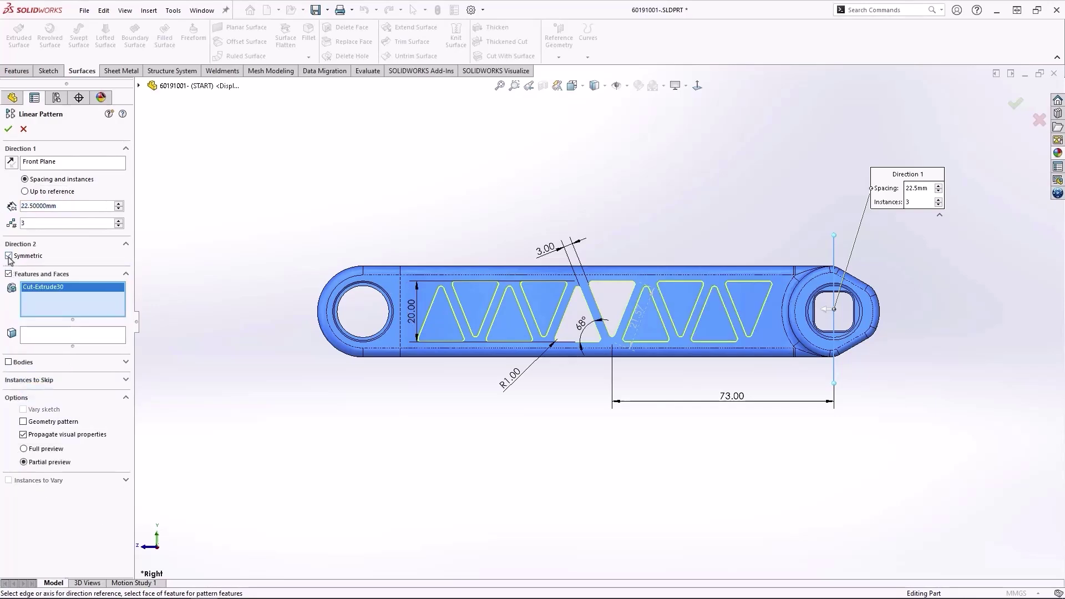
click(8, 130)
middle_drag(452, 179, 675, 208)
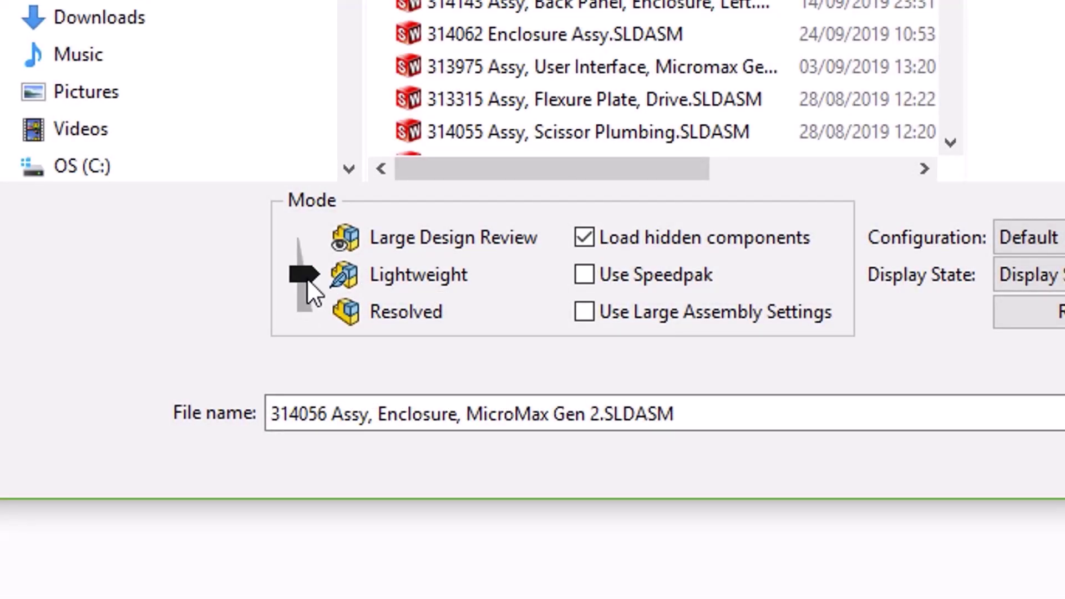
Step: Open MicroMax Gen 2 in Large Design Review with Edit assembly, hiding the roof panel
click(305, 238)
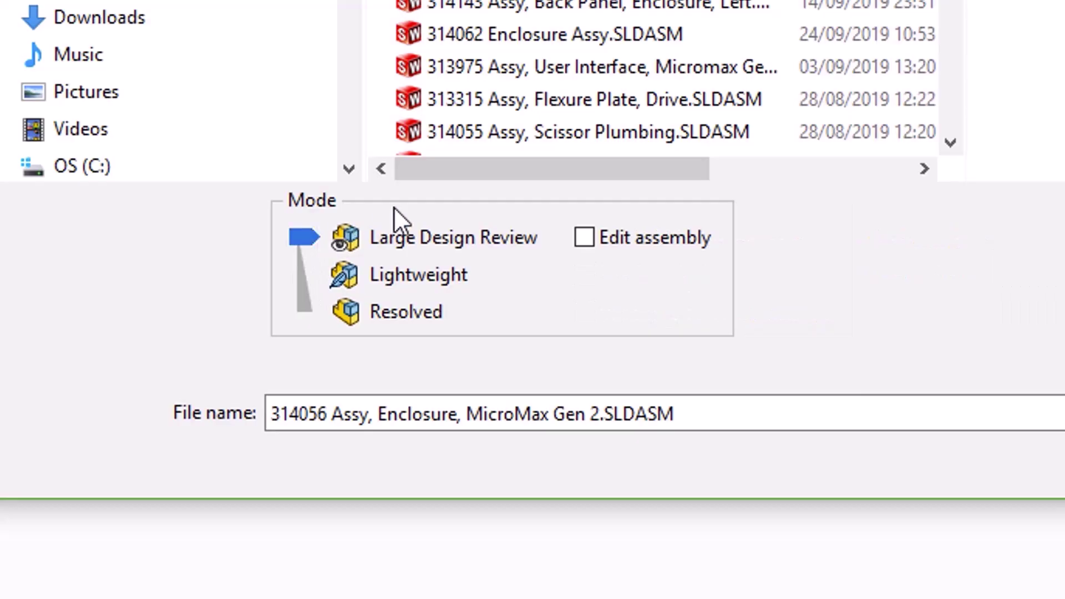
click(583, 239)
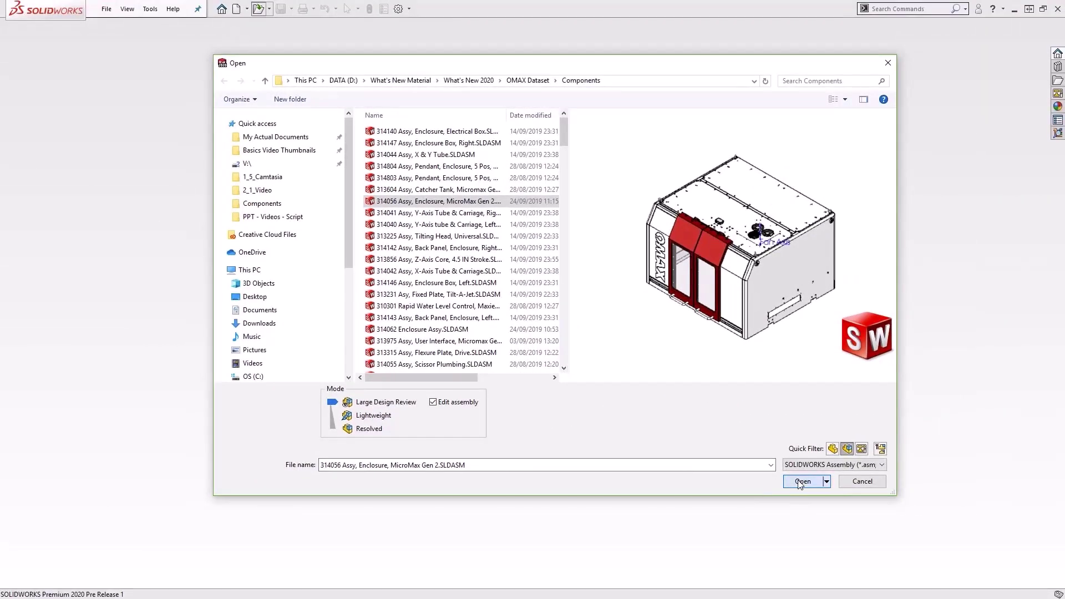
click(801, 482)
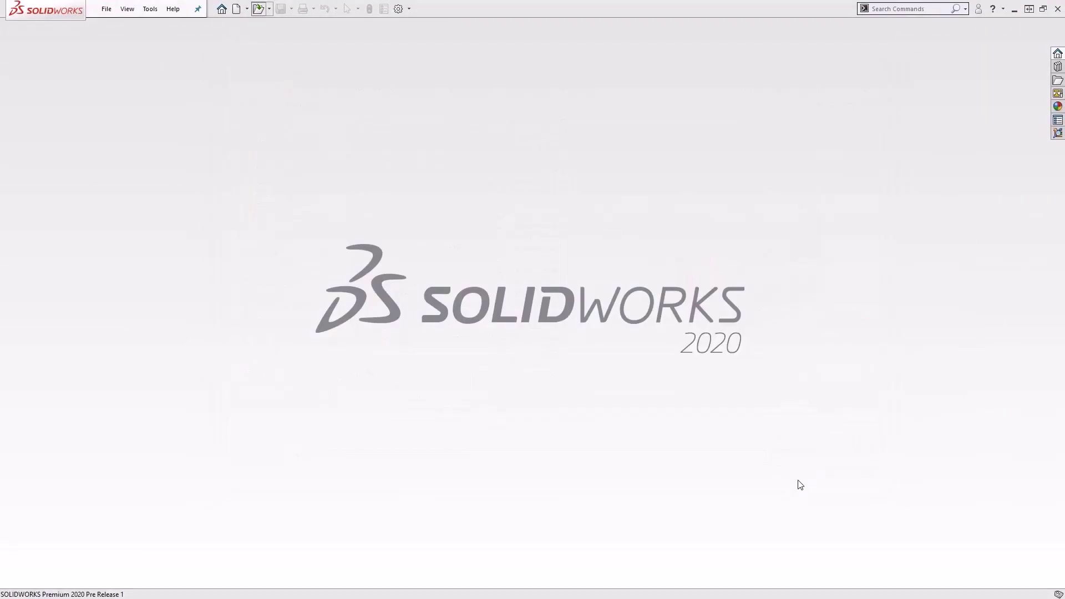
click(634, 432)
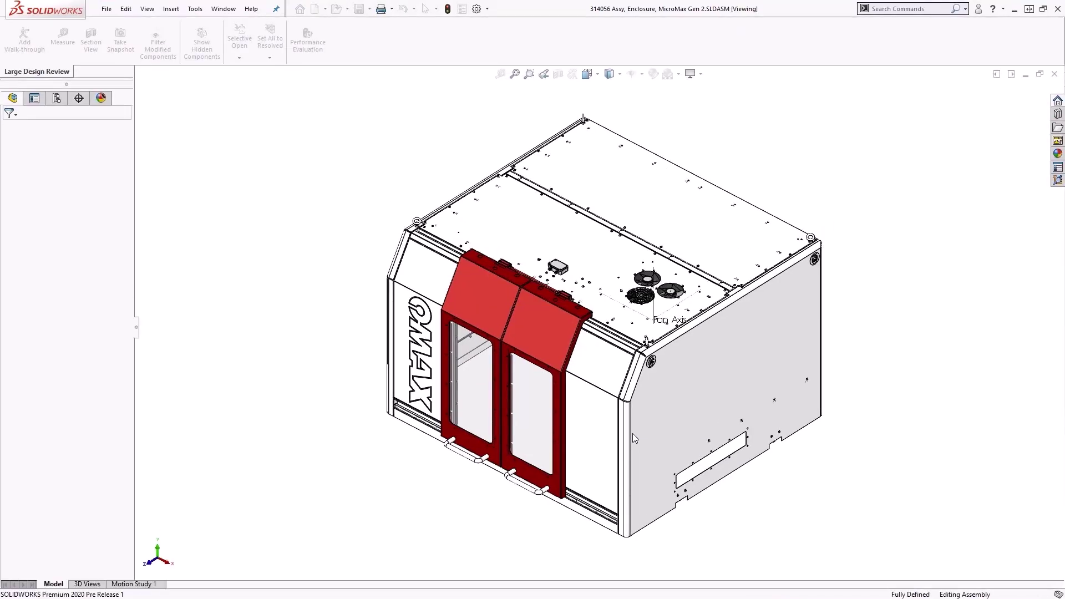
scroll(619, 334, down, 2)
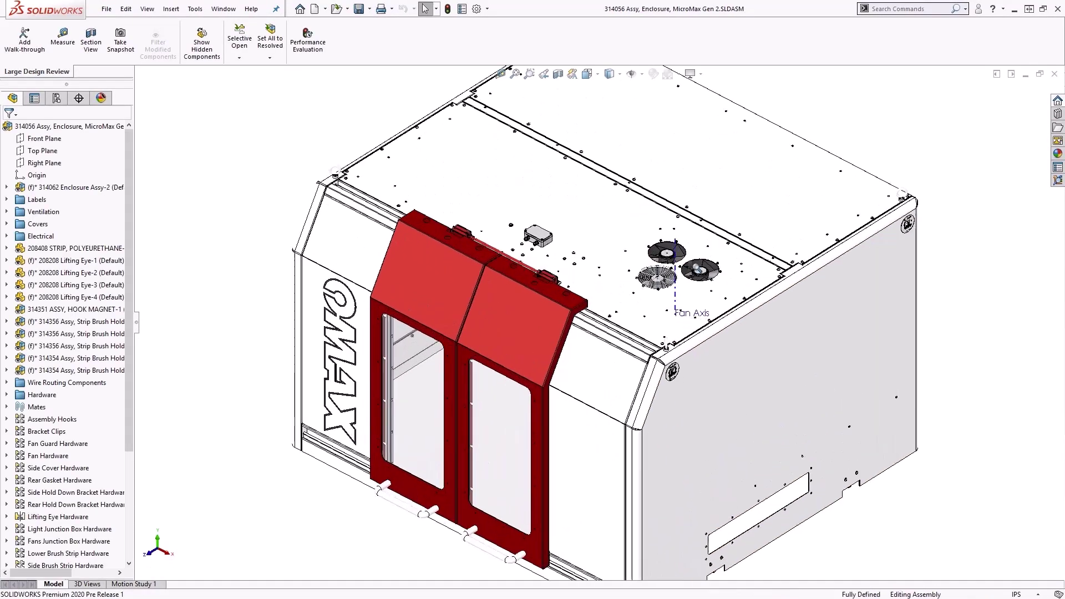
scroll(608, 309, down, 5)
scroll(604, 303, down, 2)
ctrl+middle_drag(605, 303, 412, 397)
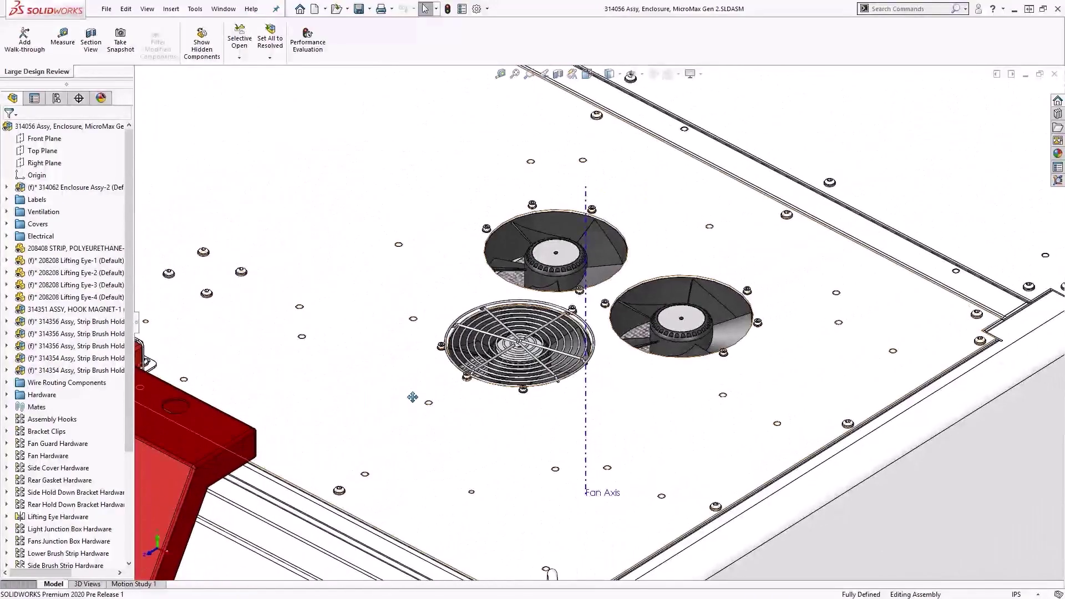
key(Tab)
key(Tab)
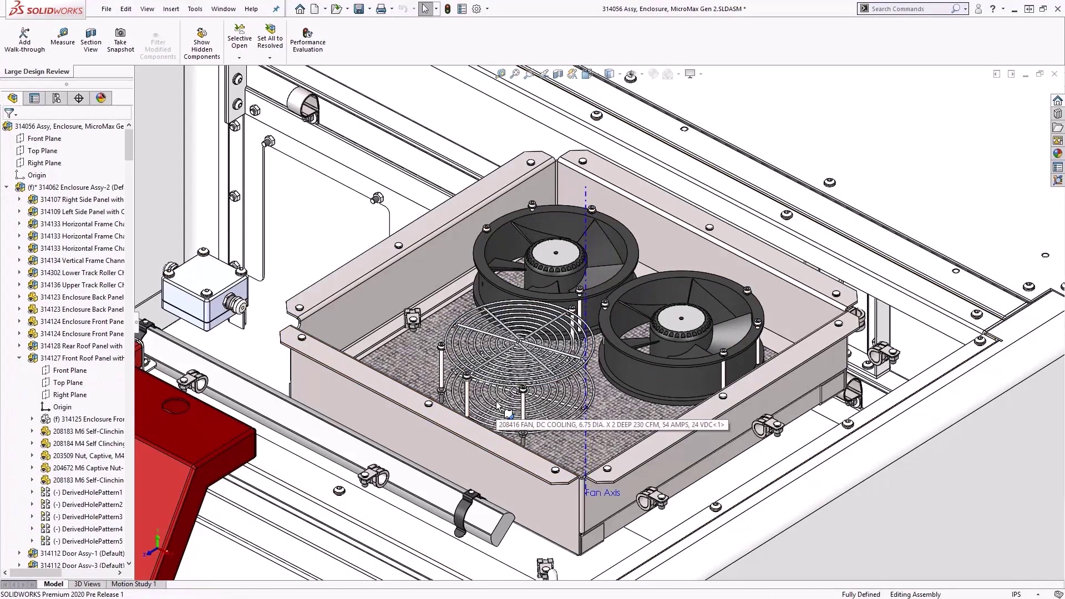
Step: Circularly pattern both fan guards around Fan Axis
click(171, 9)
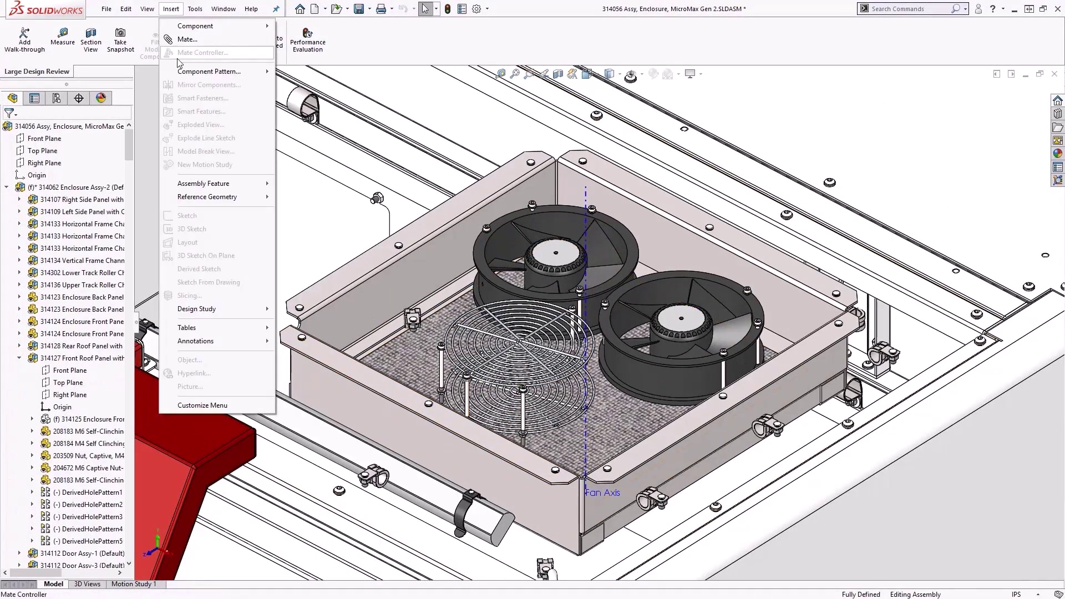
mouse_move(209, 71)
click(309, 87)
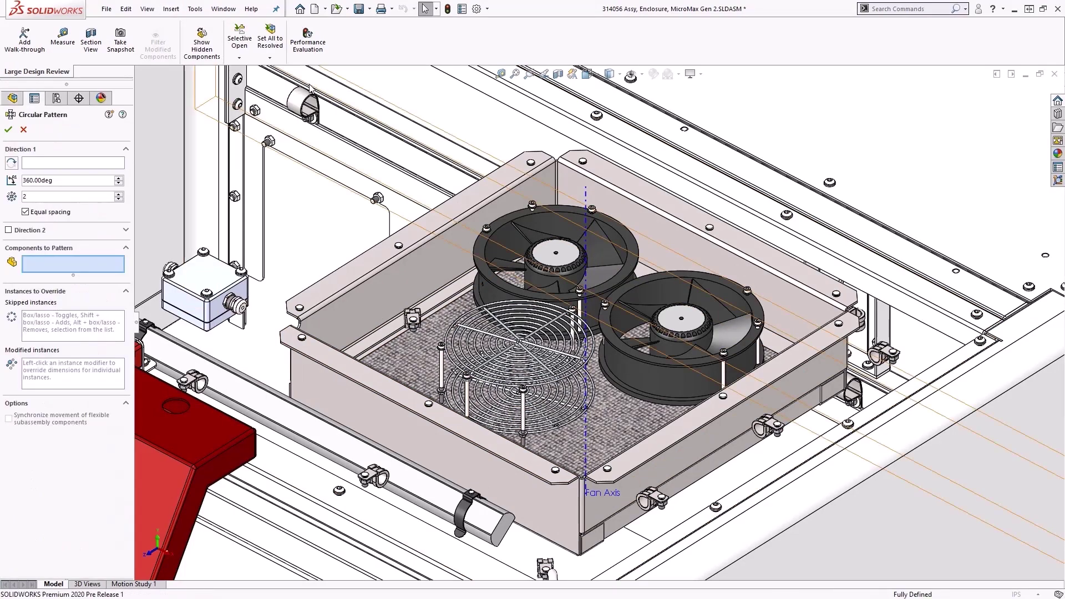
scroll(609, 367, down, 5)
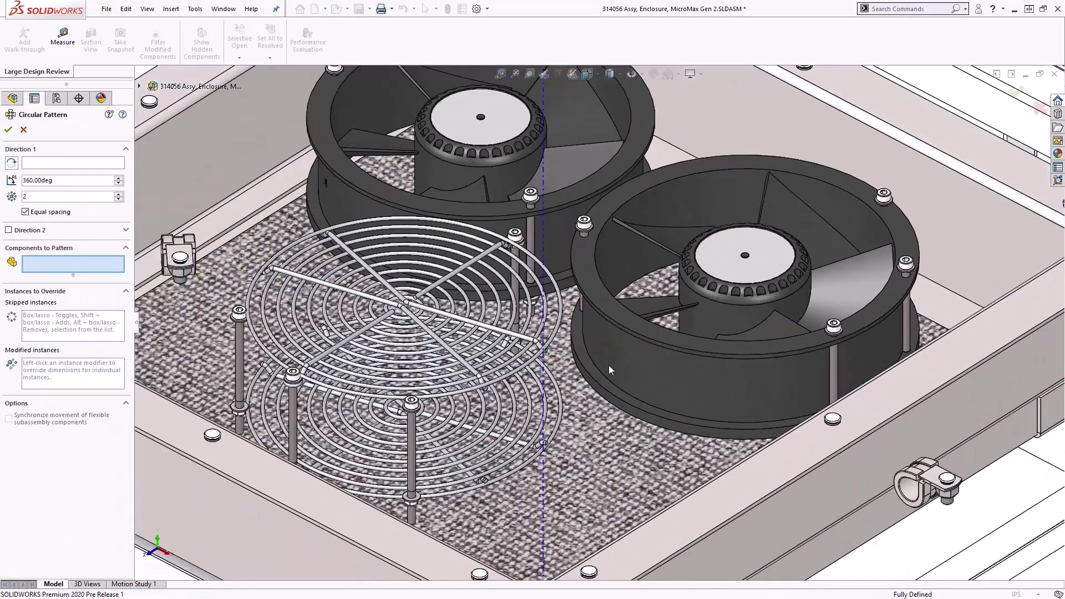
click(518, 368)
click(514, 402)
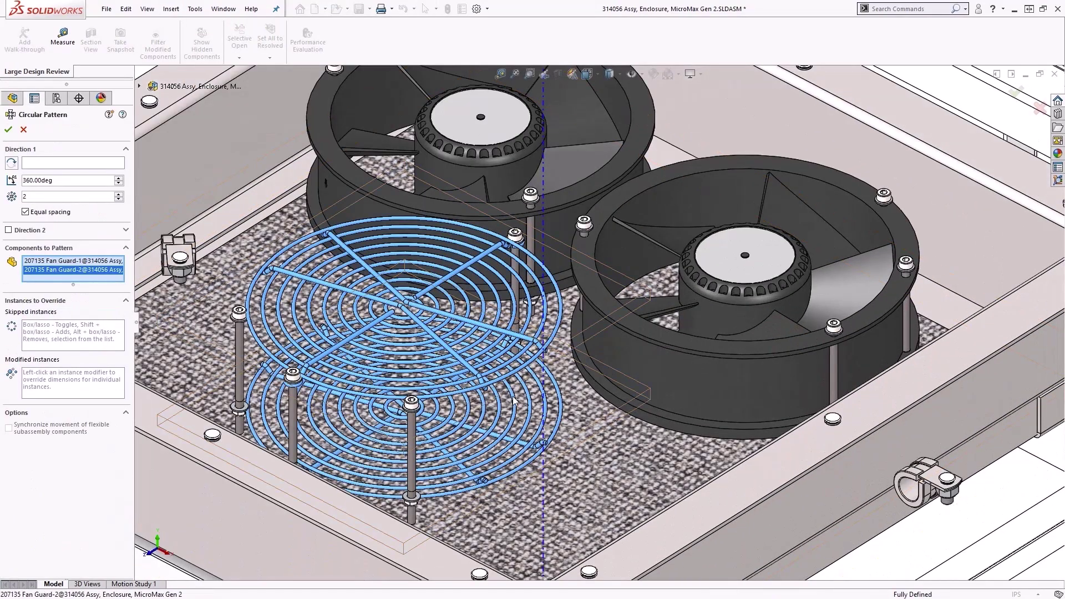
click(99, 163)
click(557, 172)
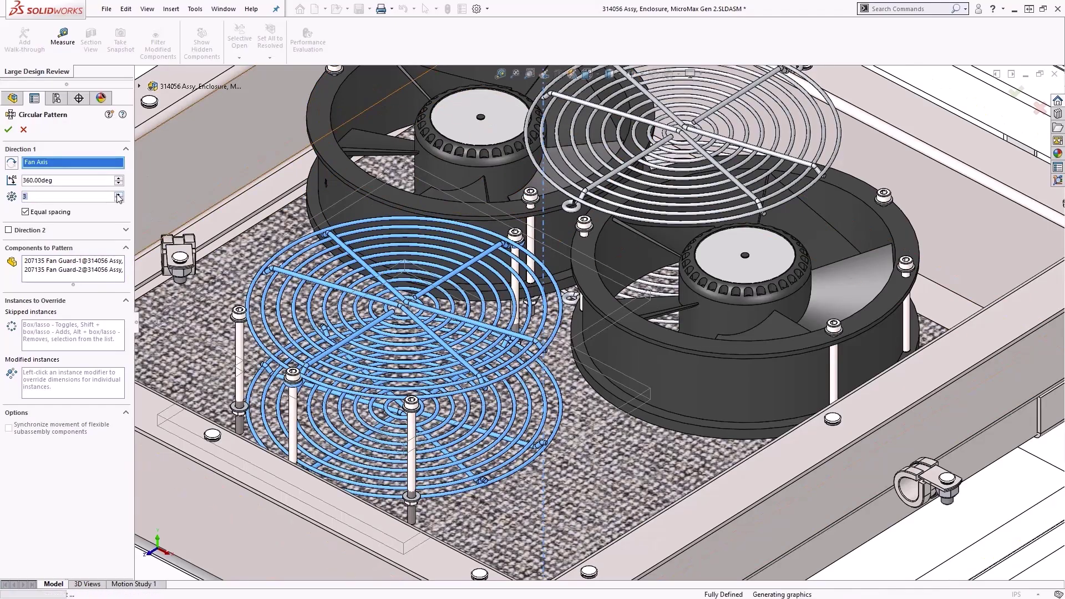
click(9, 129)
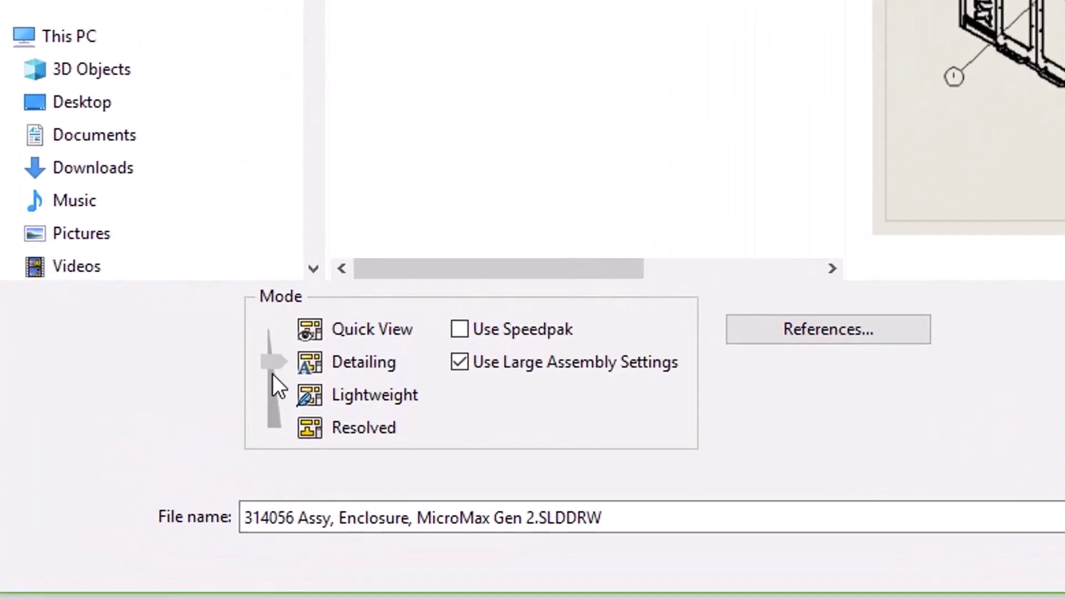
Step: Open the core table drawing in Detailing mode and browse its sheets, ending on BOM
click(272, 370)
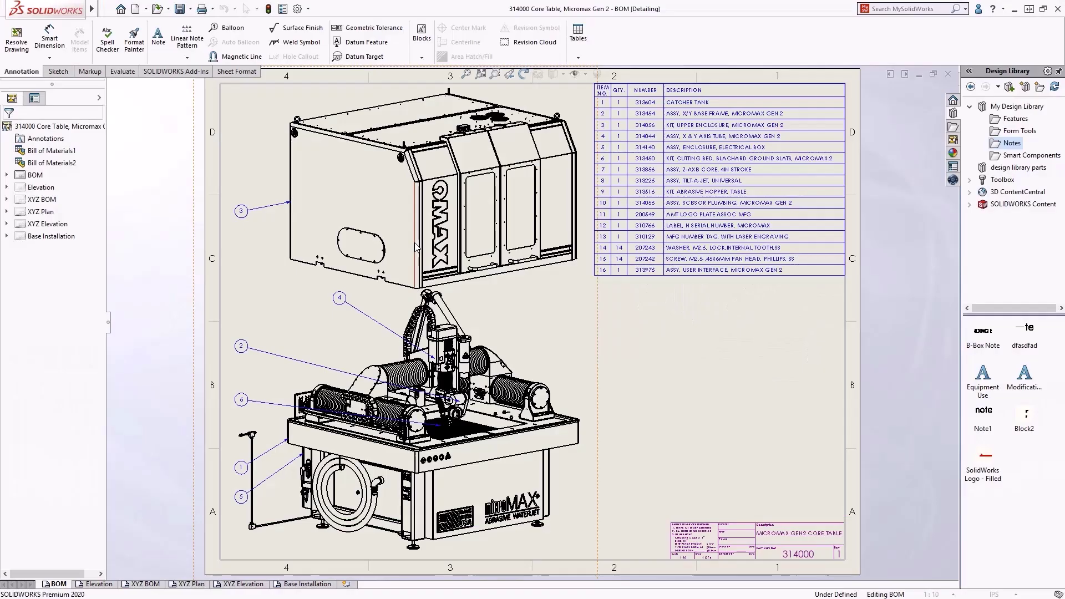
click(97, 584)
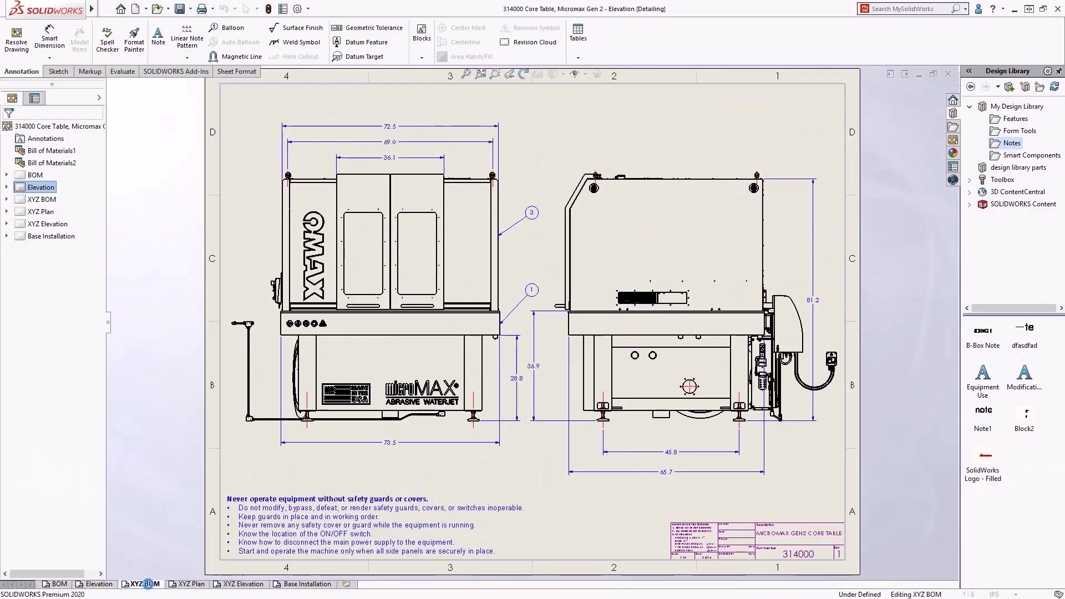
click(147, 584)
click(189, 584)
click(242, 584)
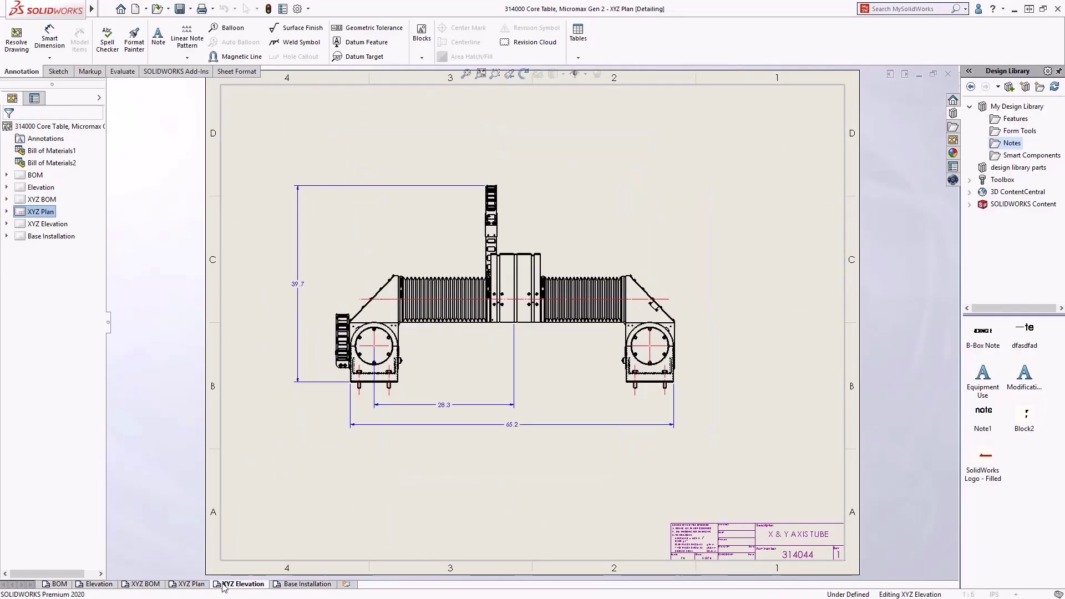
click(59, 584)
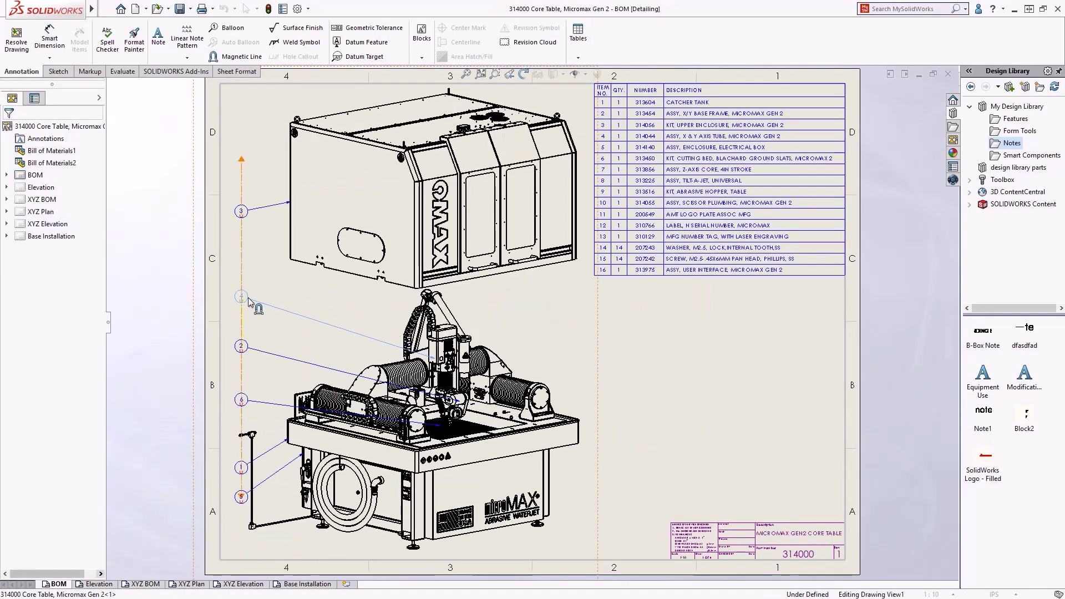
Step: Place the Equipment Use note on the BOM sheet and shift the Elevation side view right
drag(983, 375, 701, 432)
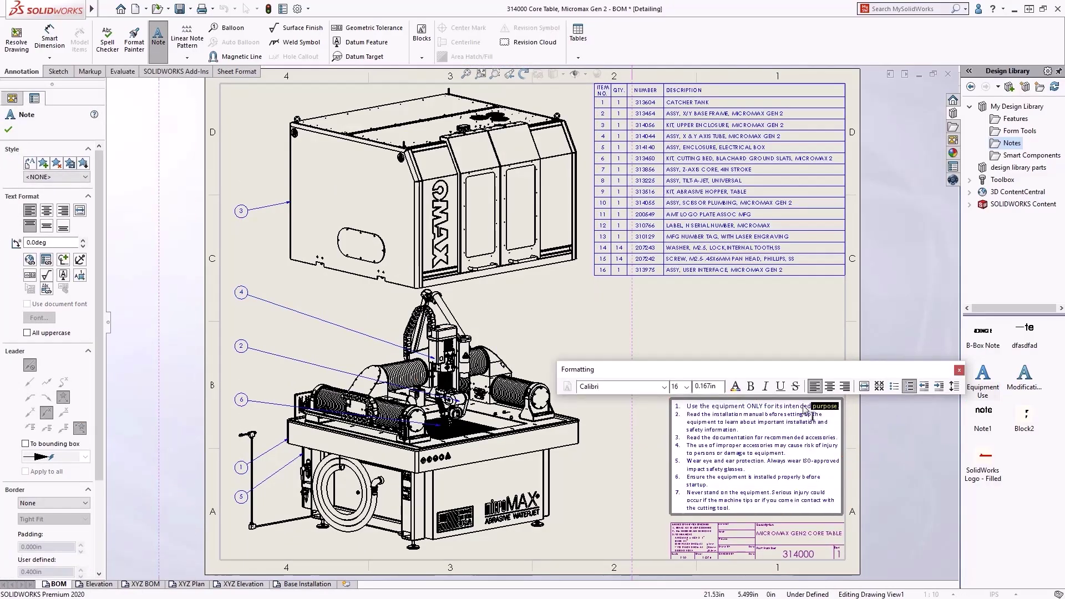
click(895, 399)
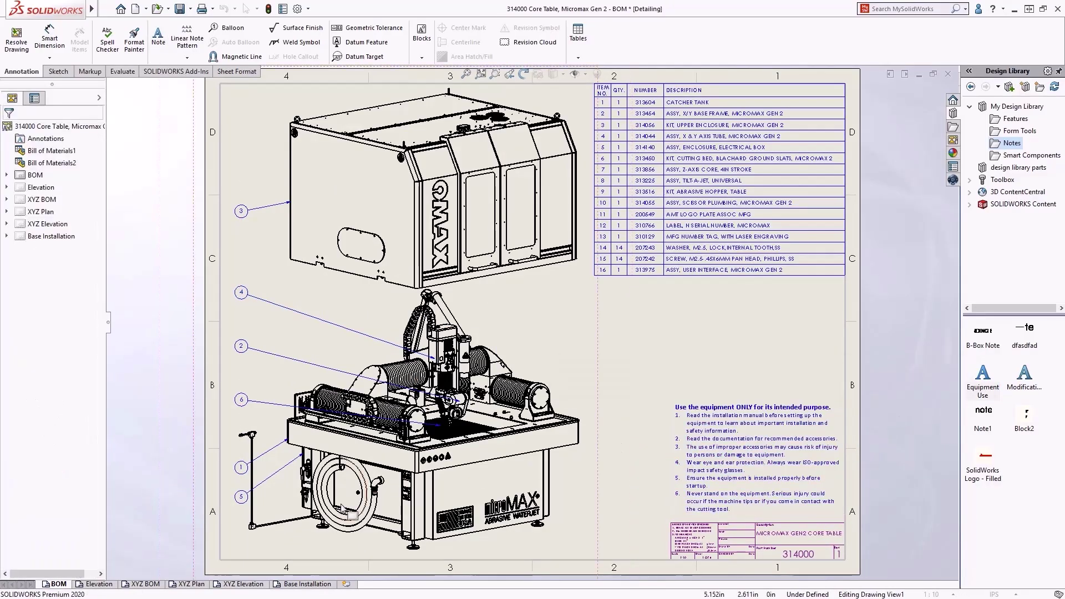
click(98, 584)
drag(605, 449, 749, 453)
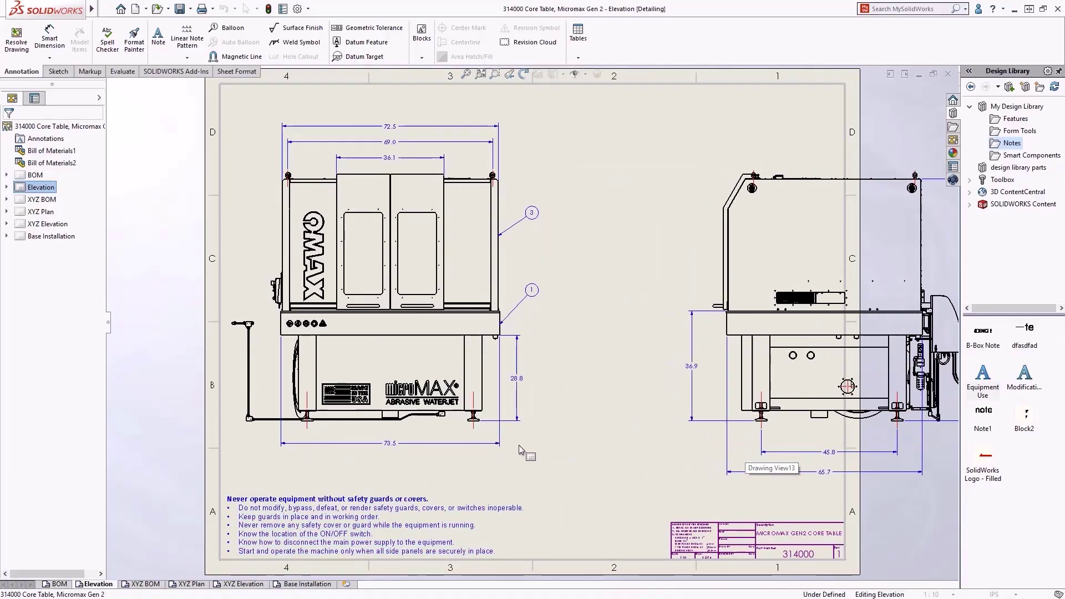